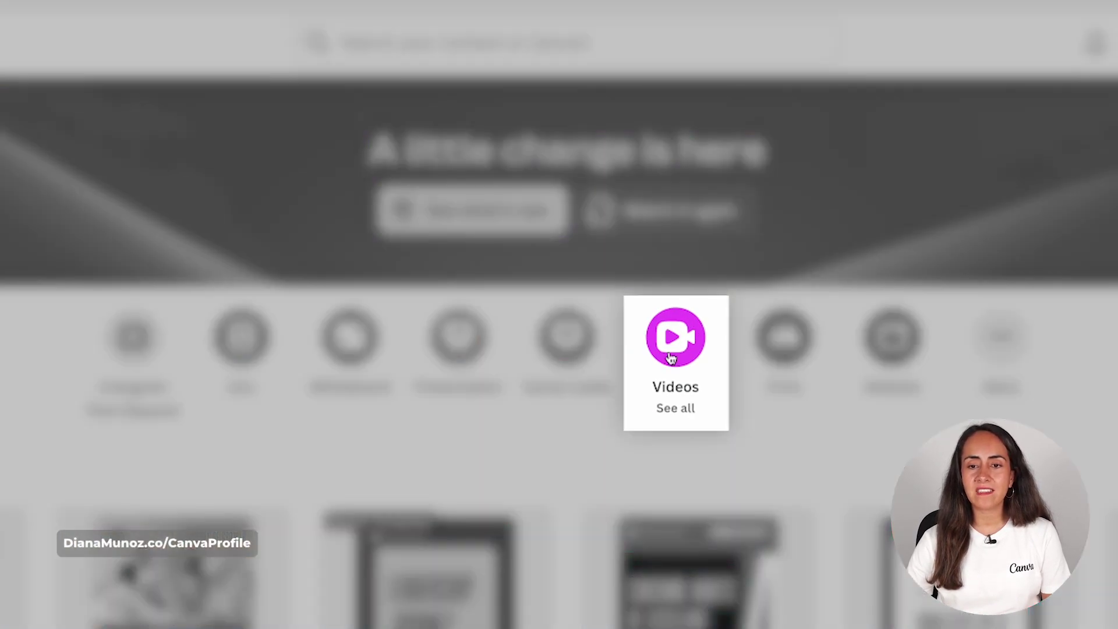
Step: Start a blank 1080 × 1920 px Mobile Video design from the Videos formats
{"action": "left_click", "coordinate": [676, 338]}
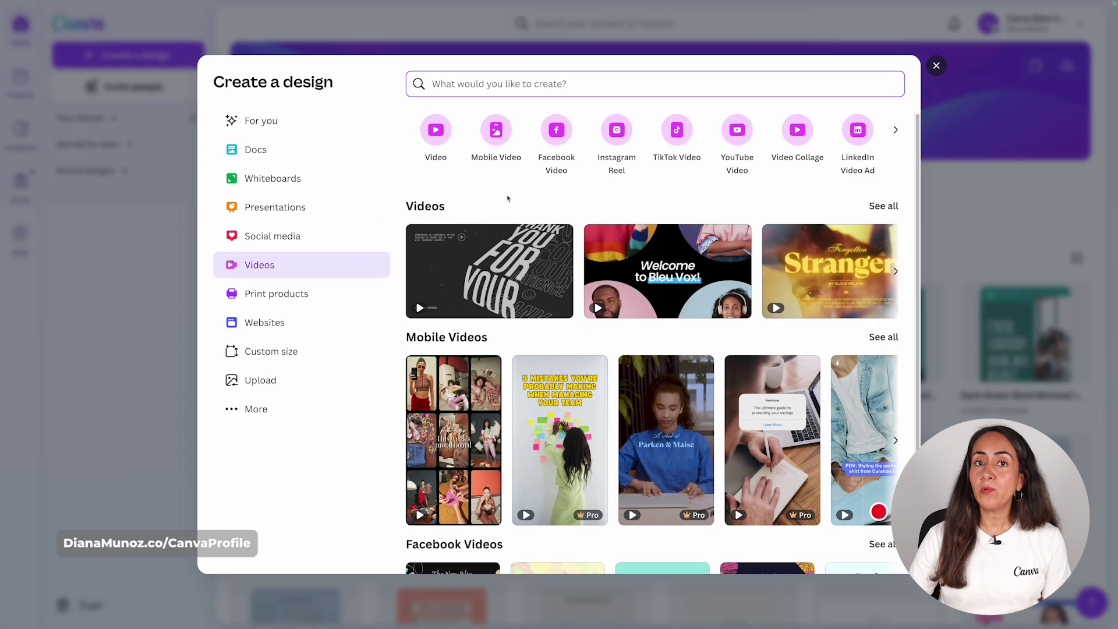
{"action": "mouse_move", "coordinate": [520, 161]}
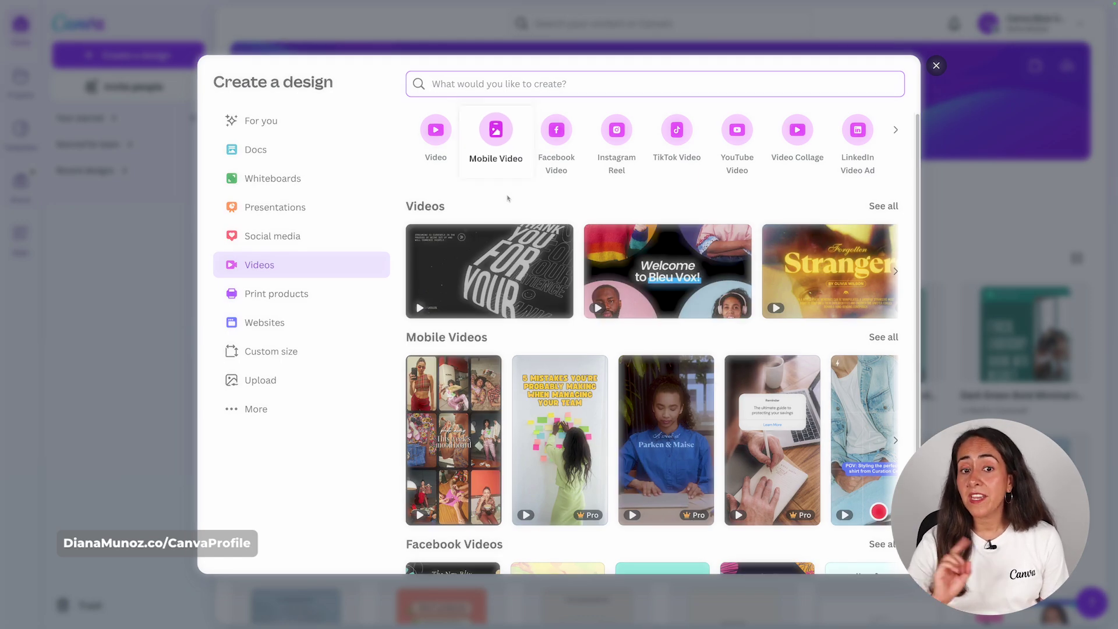
{"action": "left_click", "coordinate": [501, 132]}
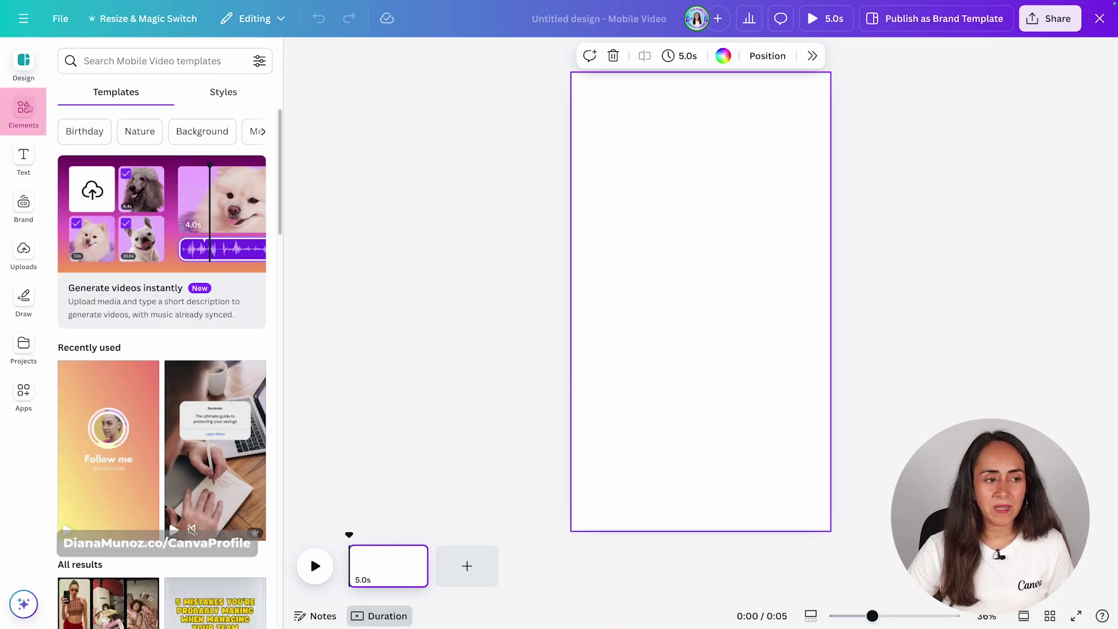
Step: Add the five-slice pie chart from the Elements Charts collection to the page
{"action": "left_click", "coordinate": [37, 114]}
{"action": "scroll", "coordinate": [239, 377], "scroll_direction": "down", "scroll_amount": 10}
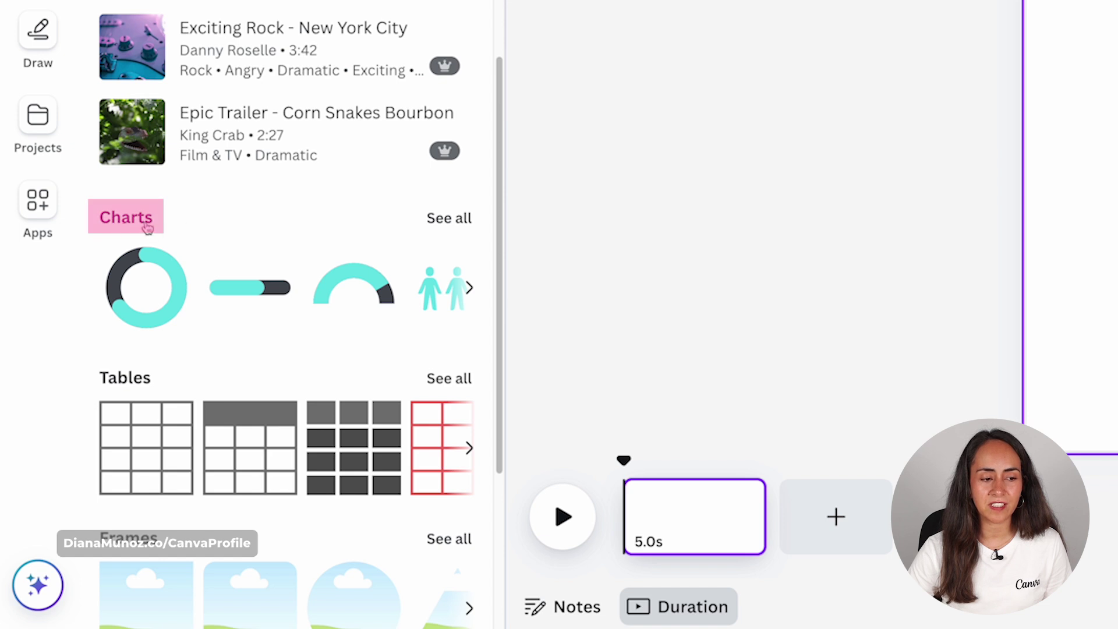
{"action": "left_click", "coordinate": [446, 221]}
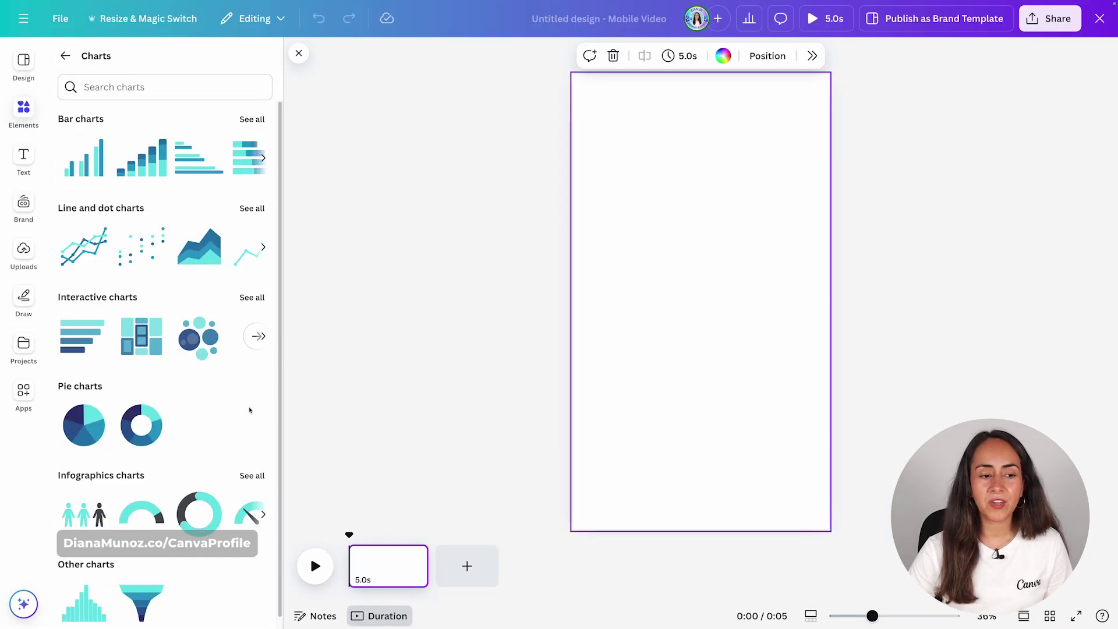
{"action": "left_click", "coordinate": [82, 420]}
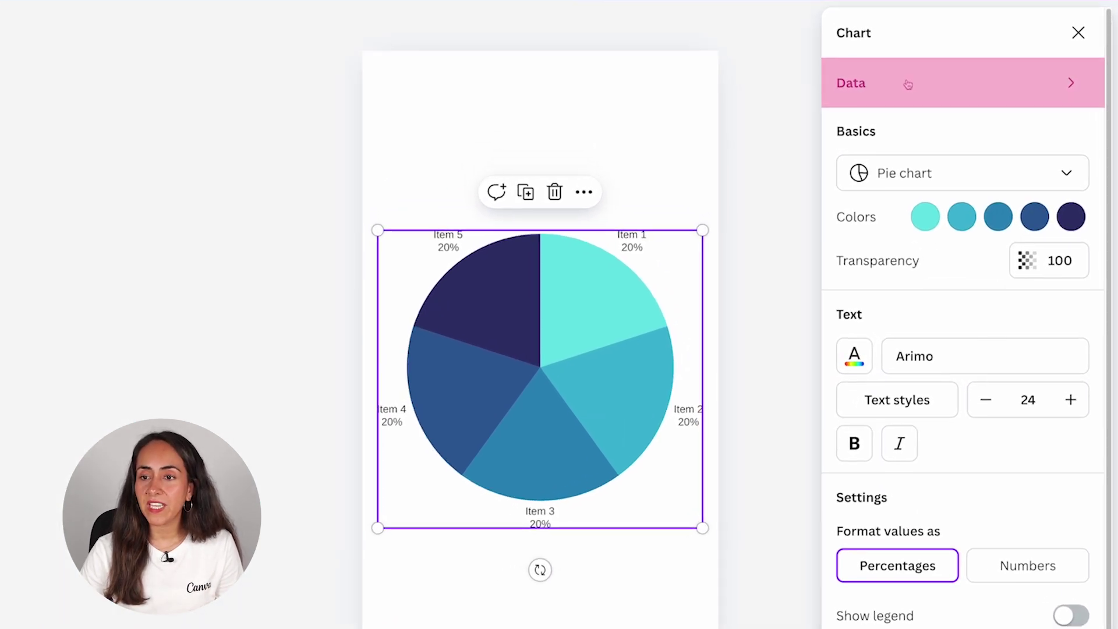
Step: Delete and restore the Item 4 and Item 5 rows, then close the chart's Data table
{"action": "left_click", "coordinate": [991, 97]}
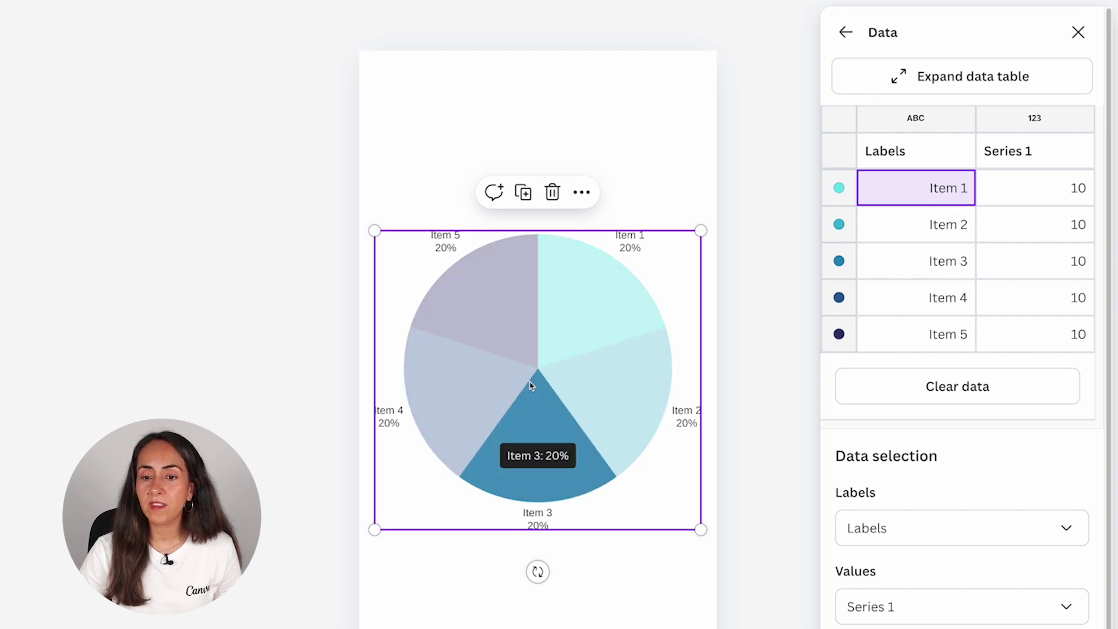
{"action": "left_click_drag", "start_coordinate": [936, 297], "coordinate": [1017, 327]}
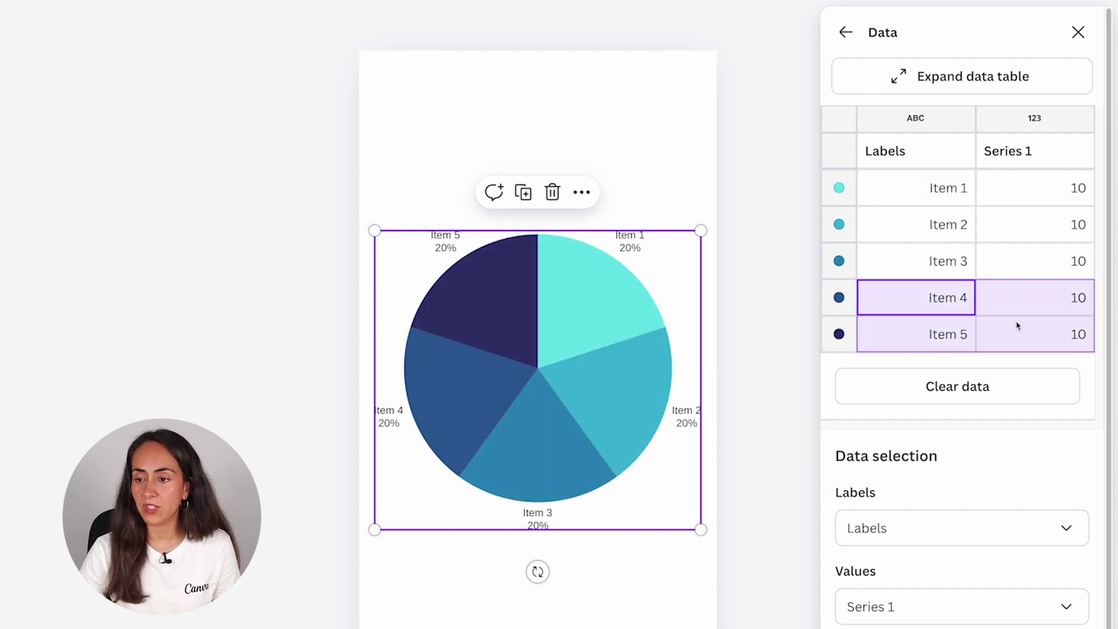
{"action": "key", "text": "Delete"}
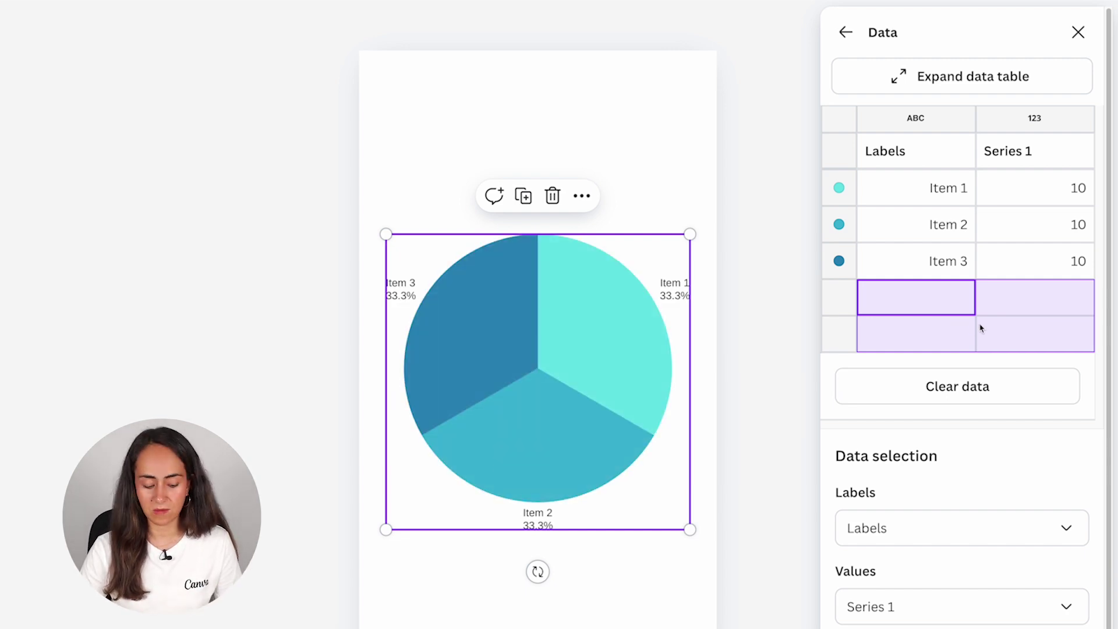
{"action": "key", "text": "ctrl+z"}
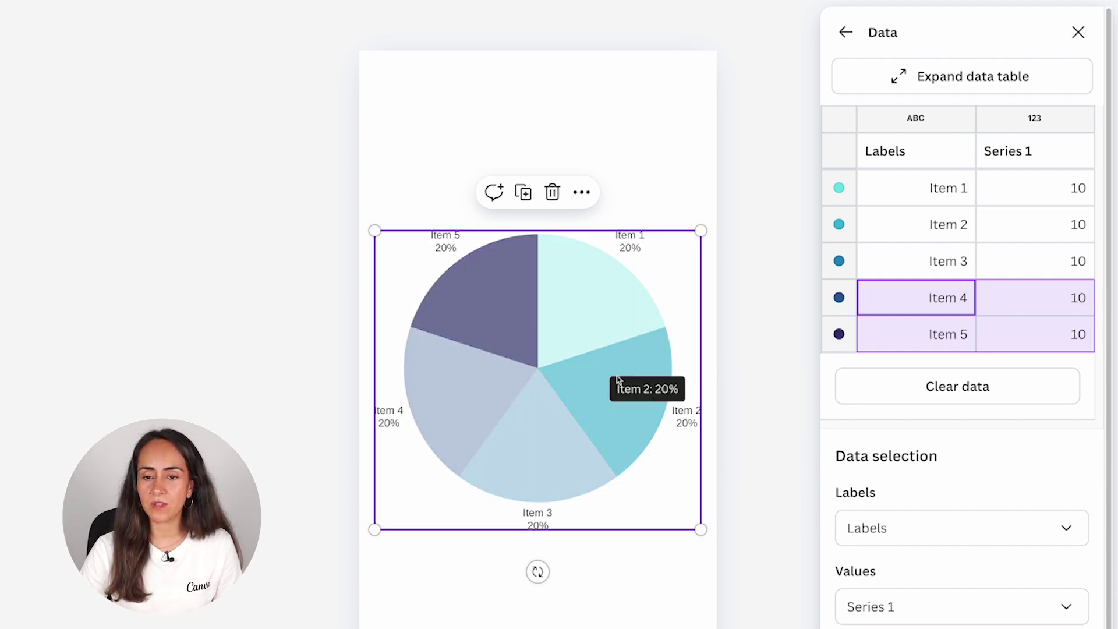
{"action": "left_click", "coordinate": [1078, 33]}
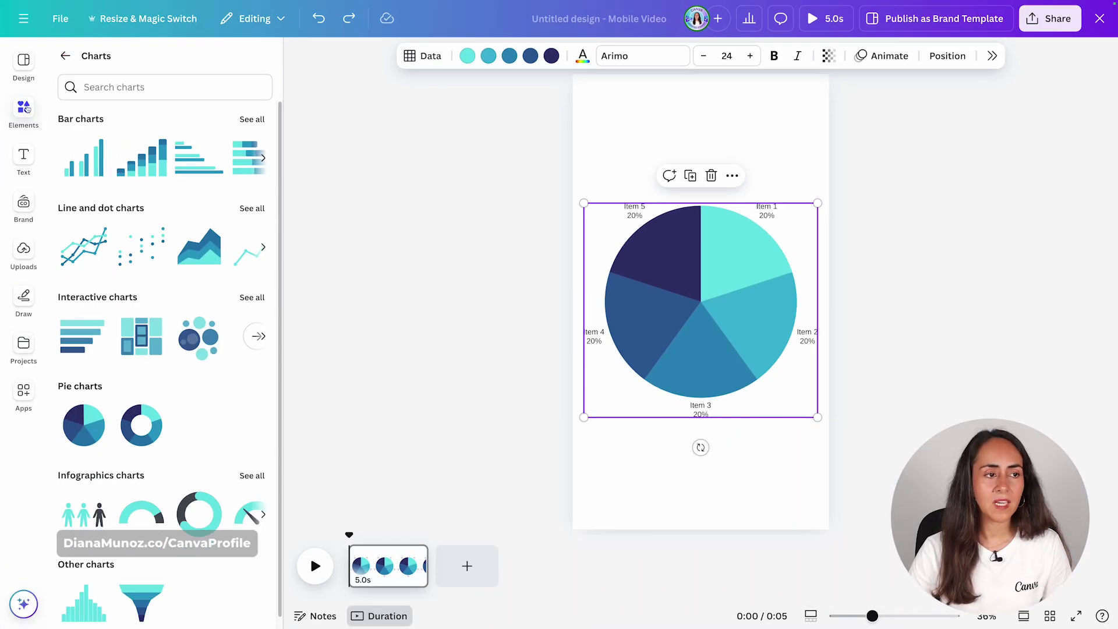
Step: Add a circle, enlarge it beyond the pie chart, and send it to the back
{"action": "left_click", "coordinate": [62, 56]}
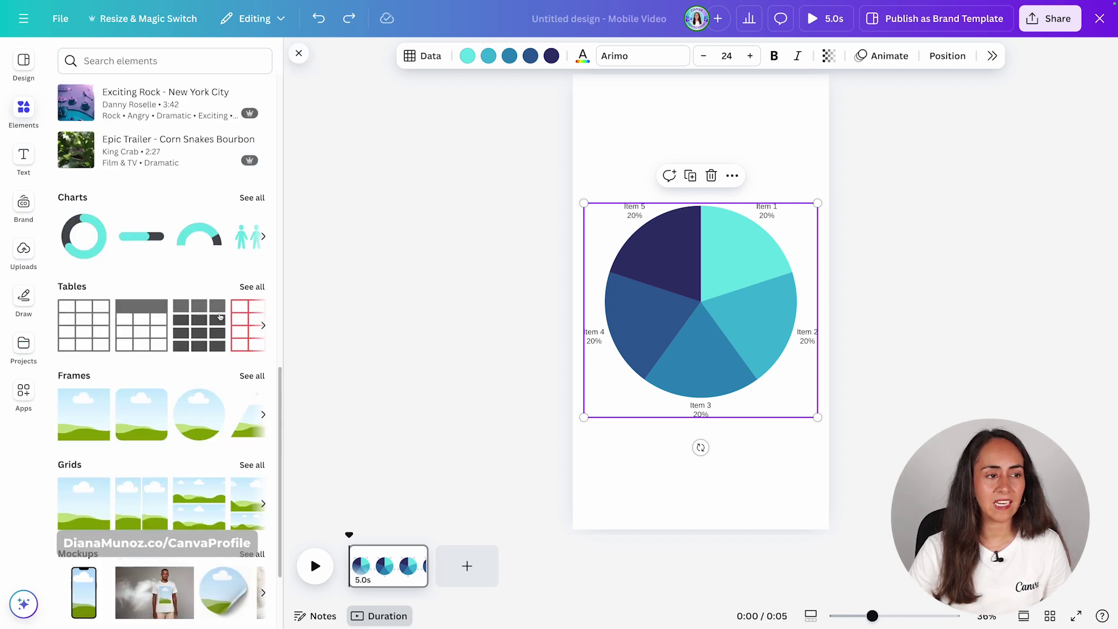
{"action": "scroll", "coordinate": [220, 316], "scroll_direction": "up", "scroll_amount": 4}
{"action": "scroll", "coordinate": [220, 316], "scroll_direction": "up", "scroll_amount": 10}
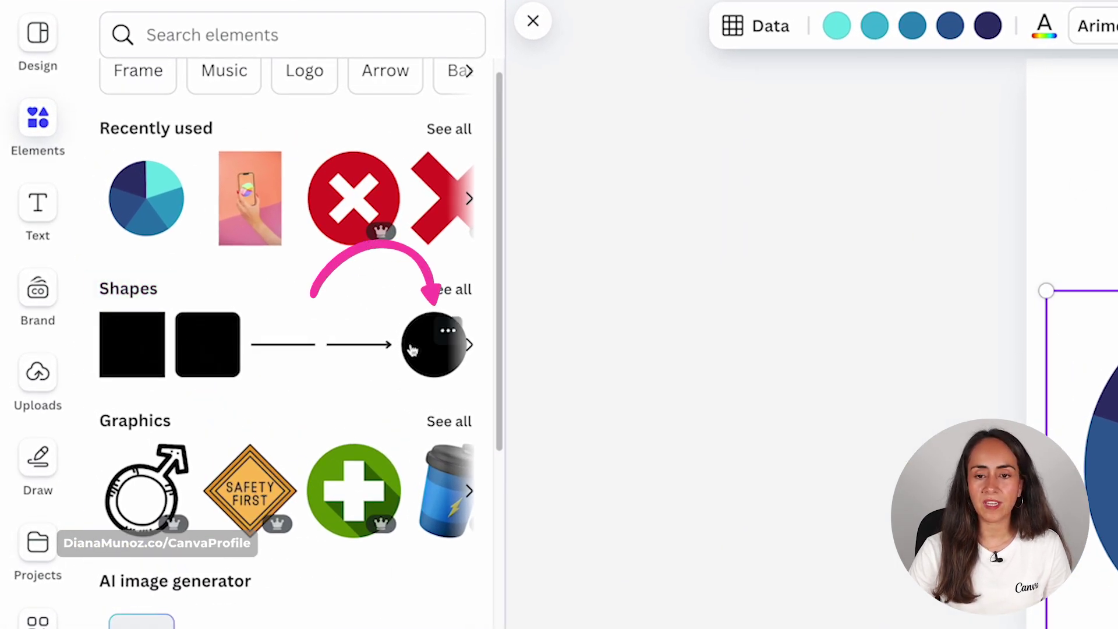
{"action": "left_click", "coordinate": [412, 348]}
{"action": "left_click_drag", "start_coordinate": [743, 262], "coordinate": [812, 194]}
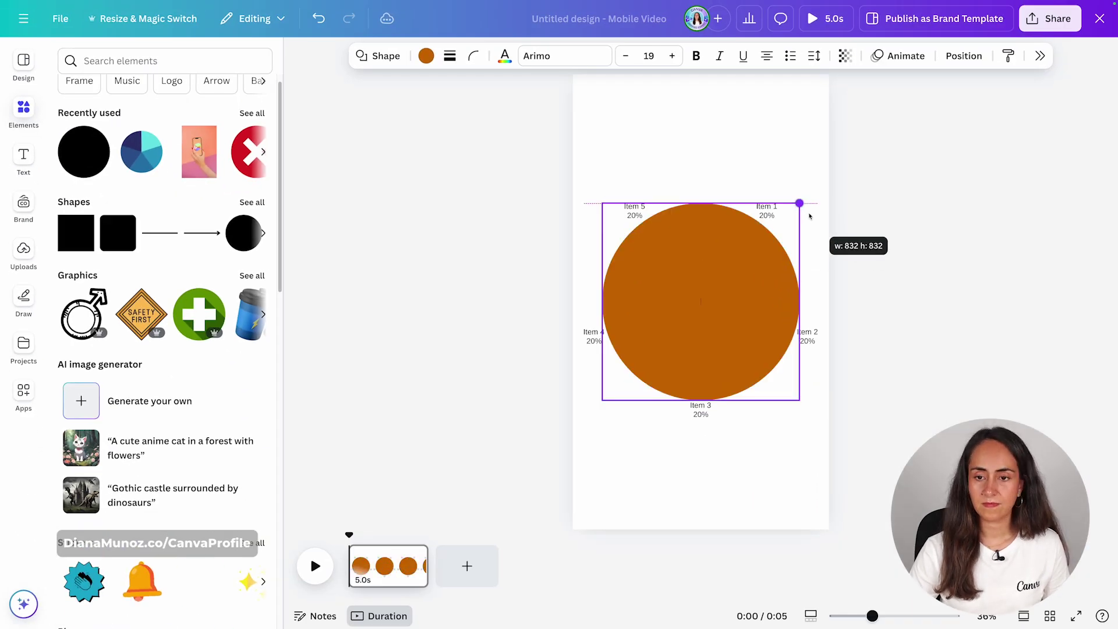
{"action": "left_click", "coordinate": [964, 55]}
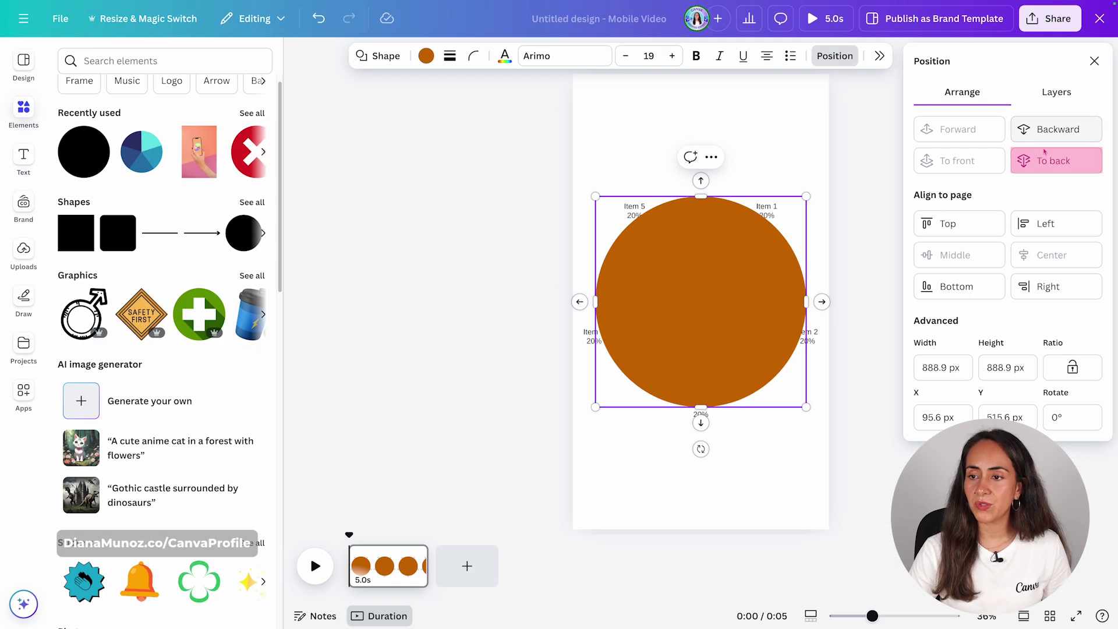
{"action": "left_click", "coordinate": [1034, 211]}
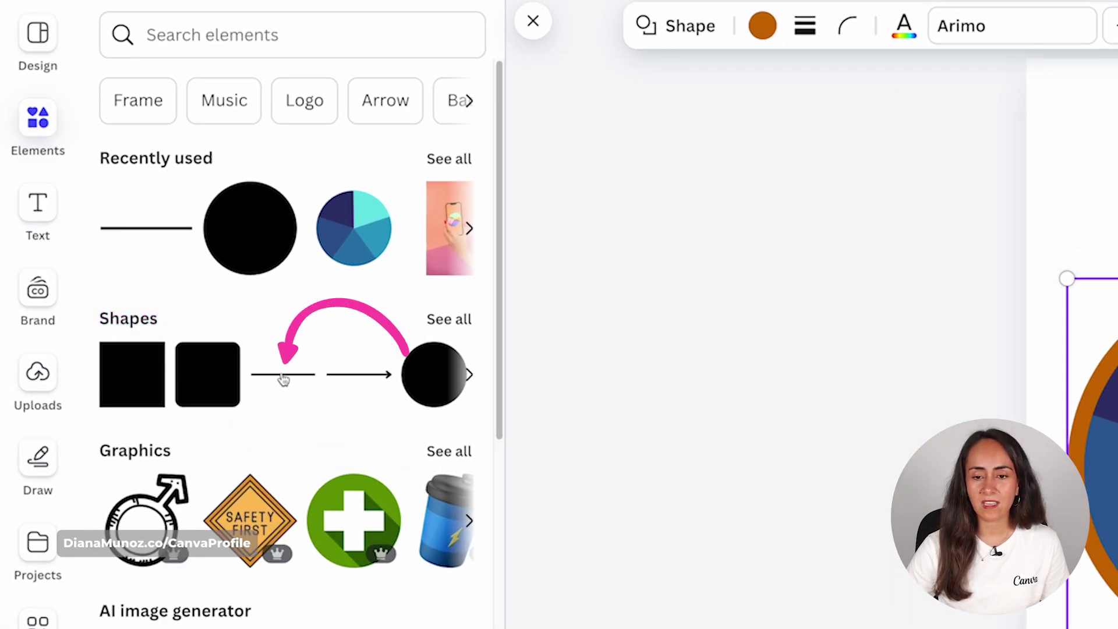
Step: Add a straight line to the page, removing the accidental extra copy
{"action": "left_click", "coordinate": [283, 380]}
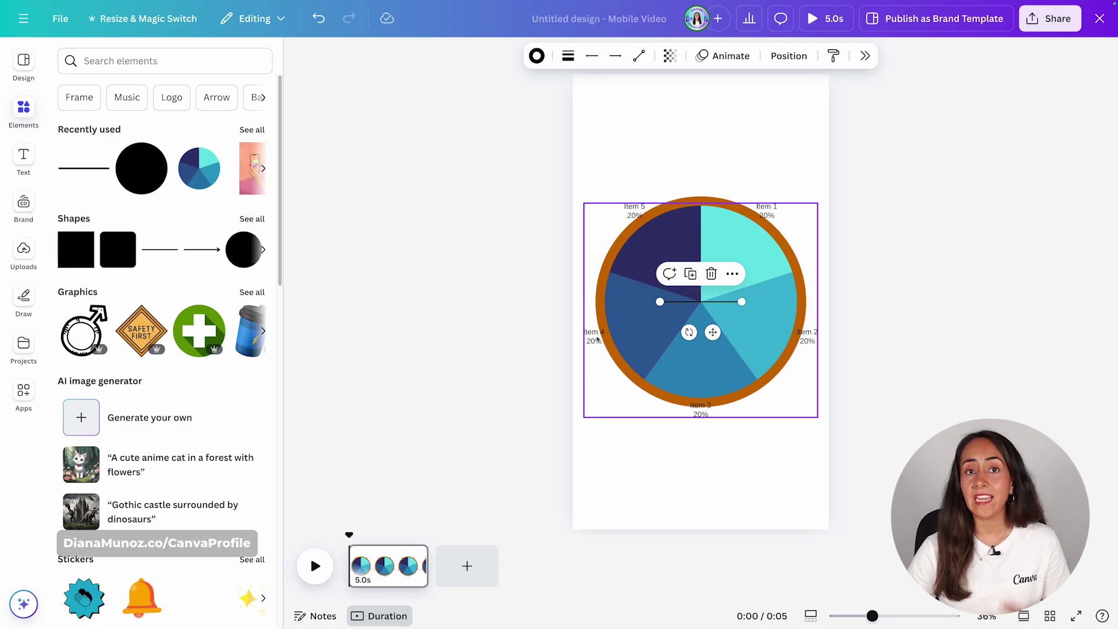
{"action": "key", "text": "l"}
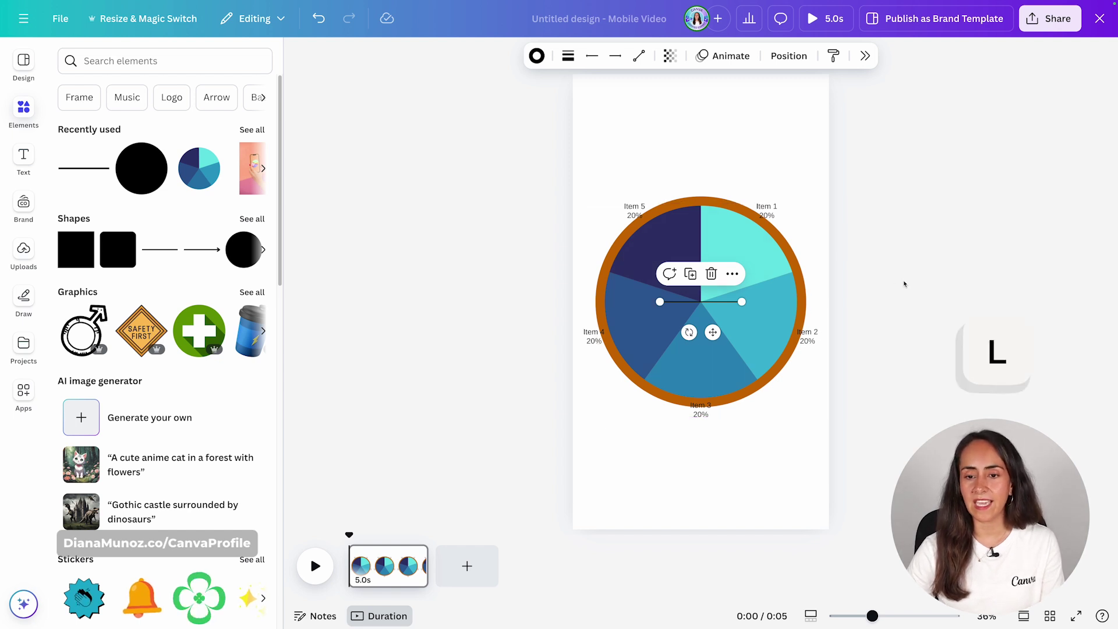
{"action": "left_click", "coordinate": [715, 277]}
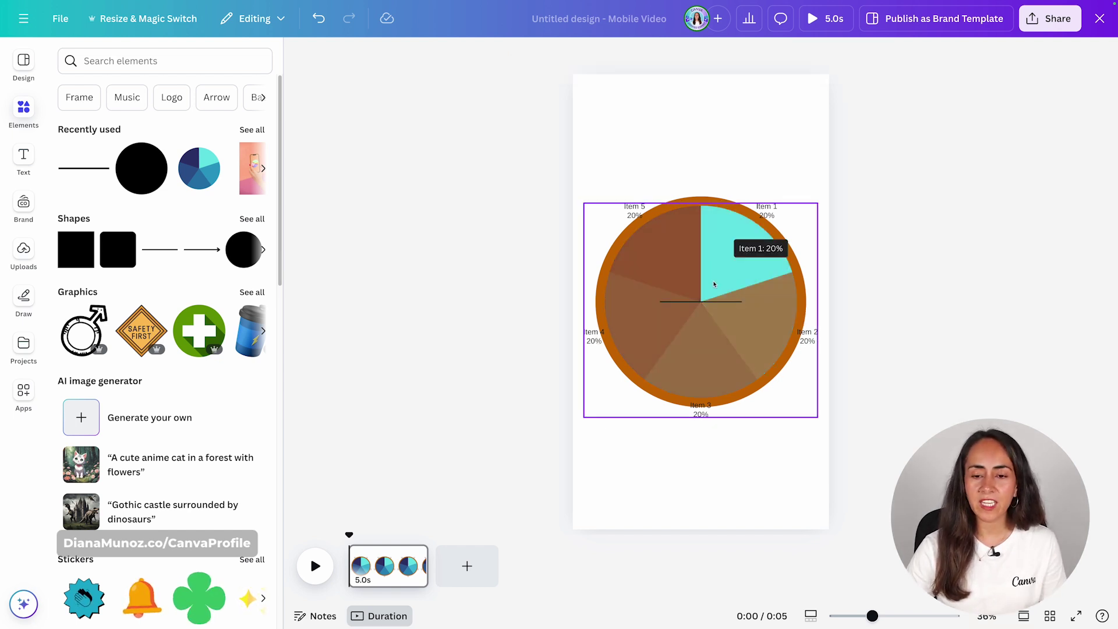
{"action": "left_click", "coordinate": [696, 304]}
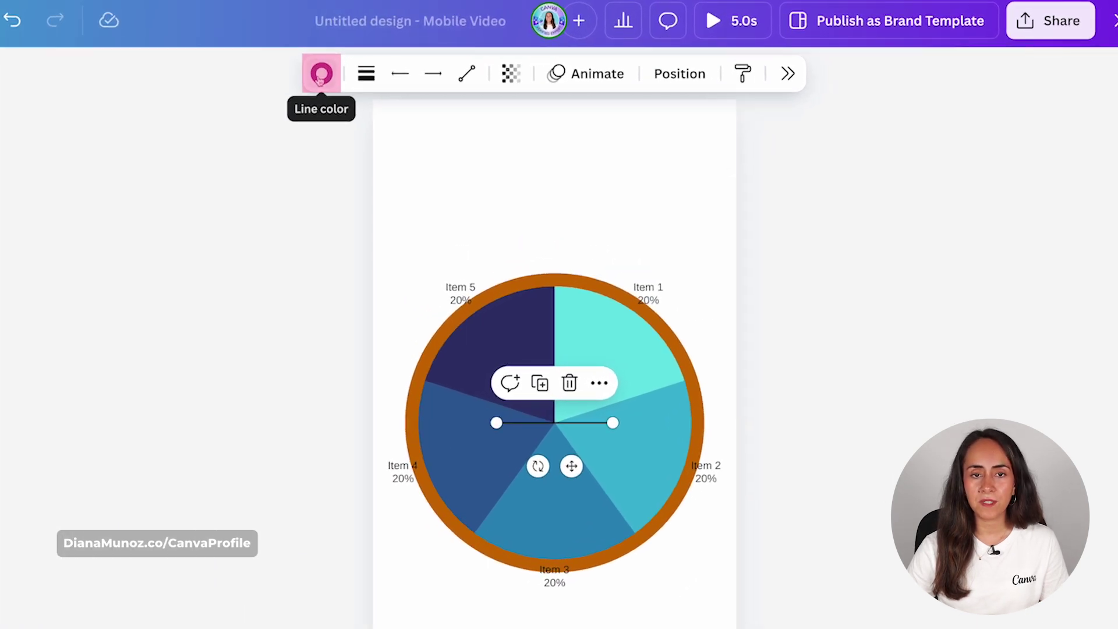
Step: Make the line white with a line weight of 15
{"action": "left_click", "coordinate": [320, 75]}
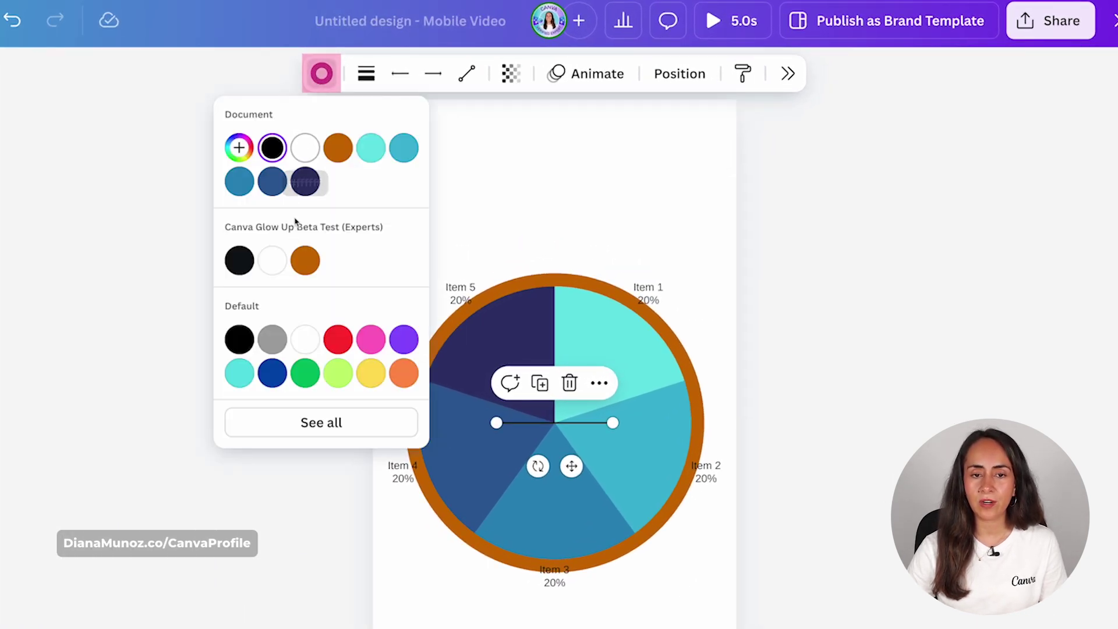
{"action": "left_click", "coordinate": [366, 73]}
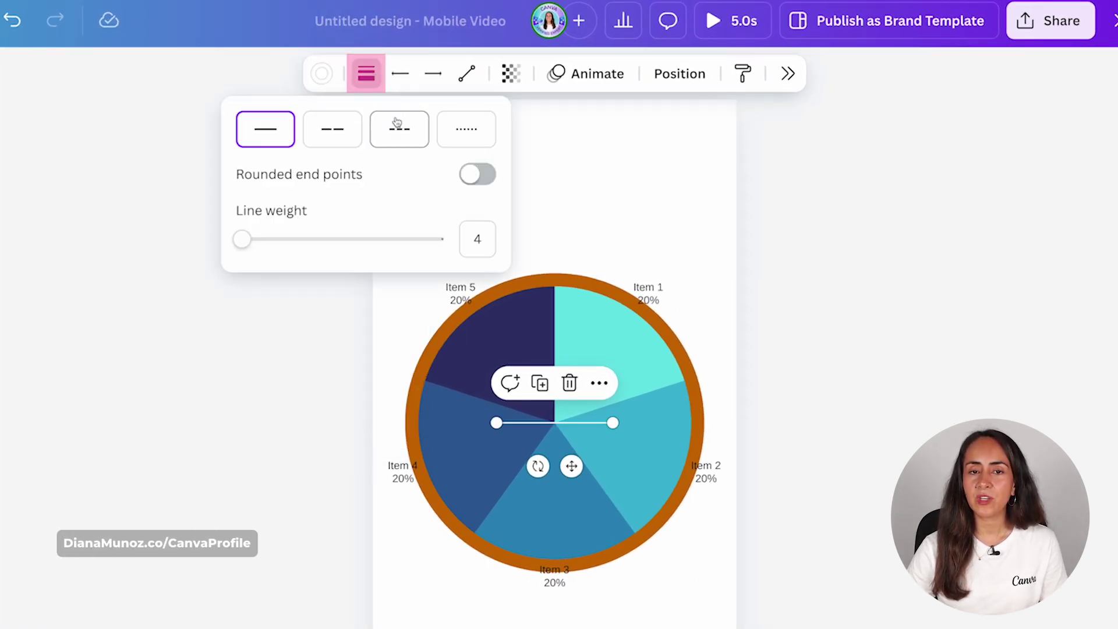
{"action": "left_click_drag", "start_coordinate": [245, 240], "coordinate": [270, 243]}
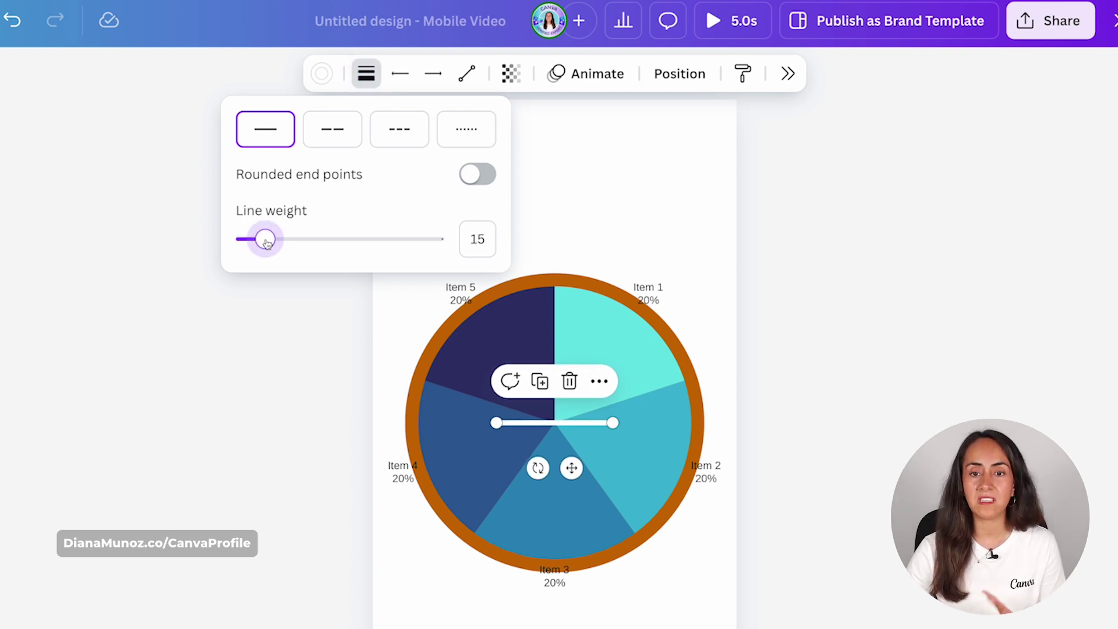
{"action": "left_click_drag", "start_coordinate": [266, 243], "coordinate": [275, 242]}
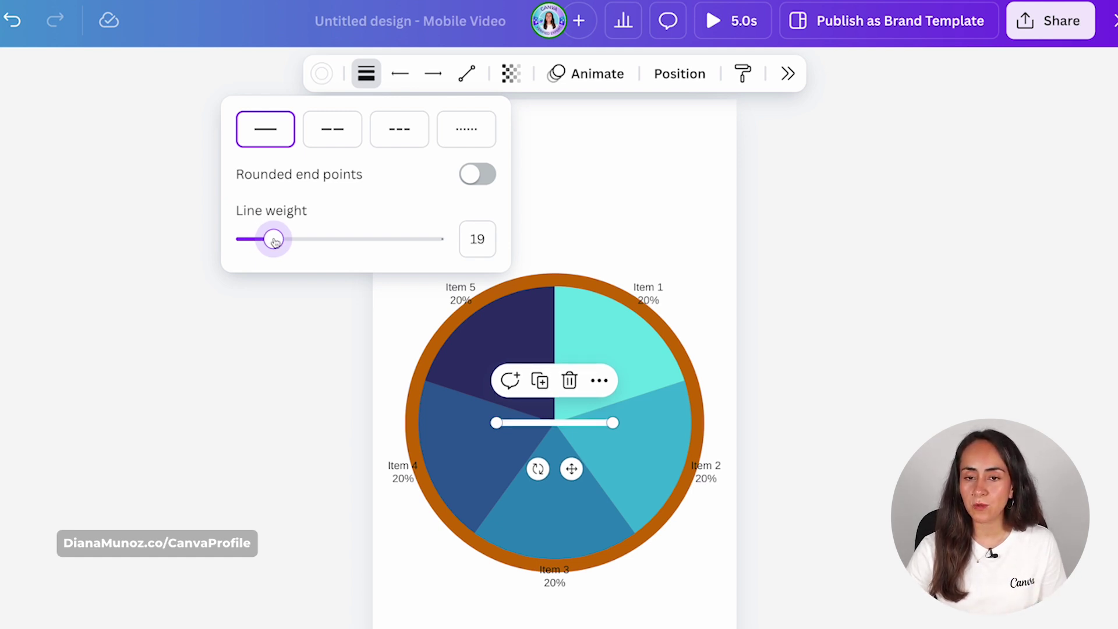
{"action": "left_click_drag", "start_coordinate": [272, 243], "coordinate": [268, 244]}
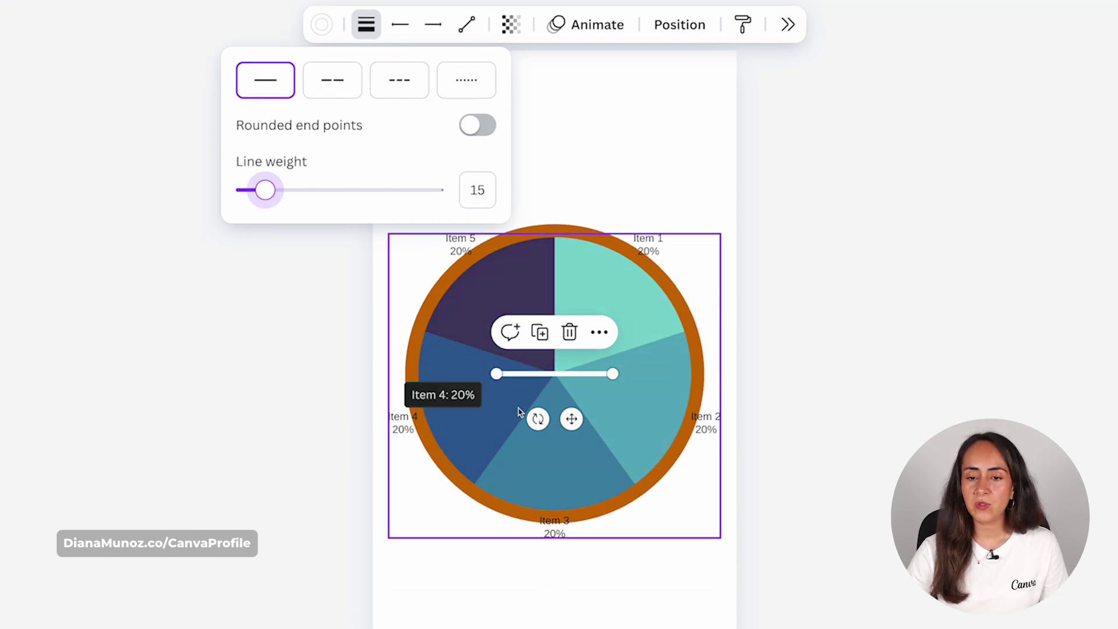
Step: Run the line from the pie centre to its left rim, then duplicate it toward the top rim
{"action": "left_click_drag", "start_coordinate": [496, 373], "coordinate": [423, 333]}
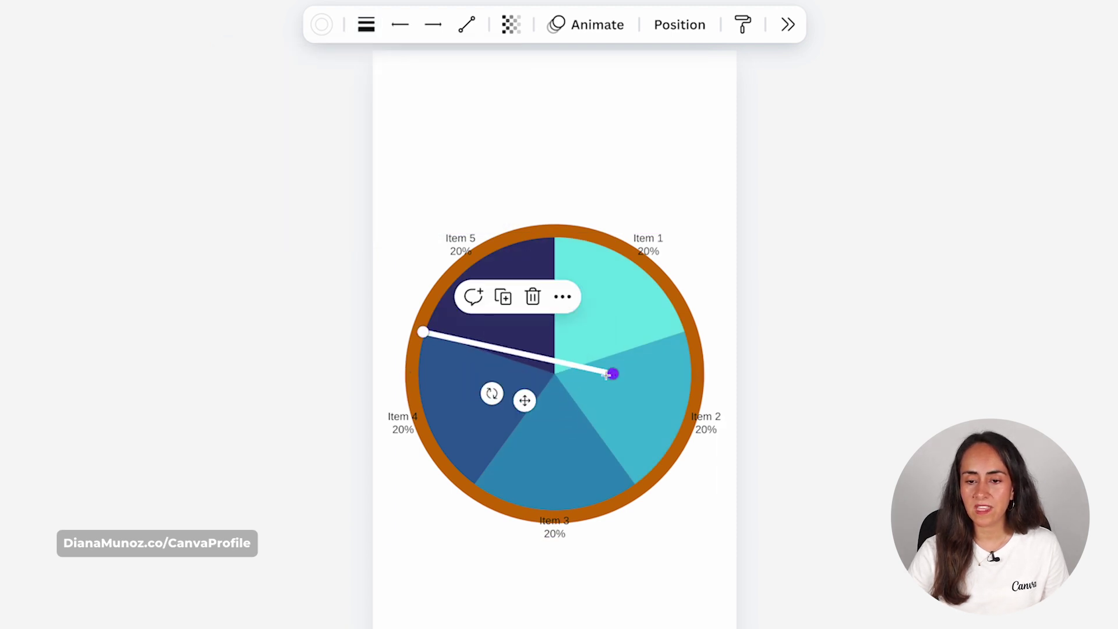
{"action": "left_click_drag", "start_coordinate": [609, 374], "coordinate": [560, 379]}
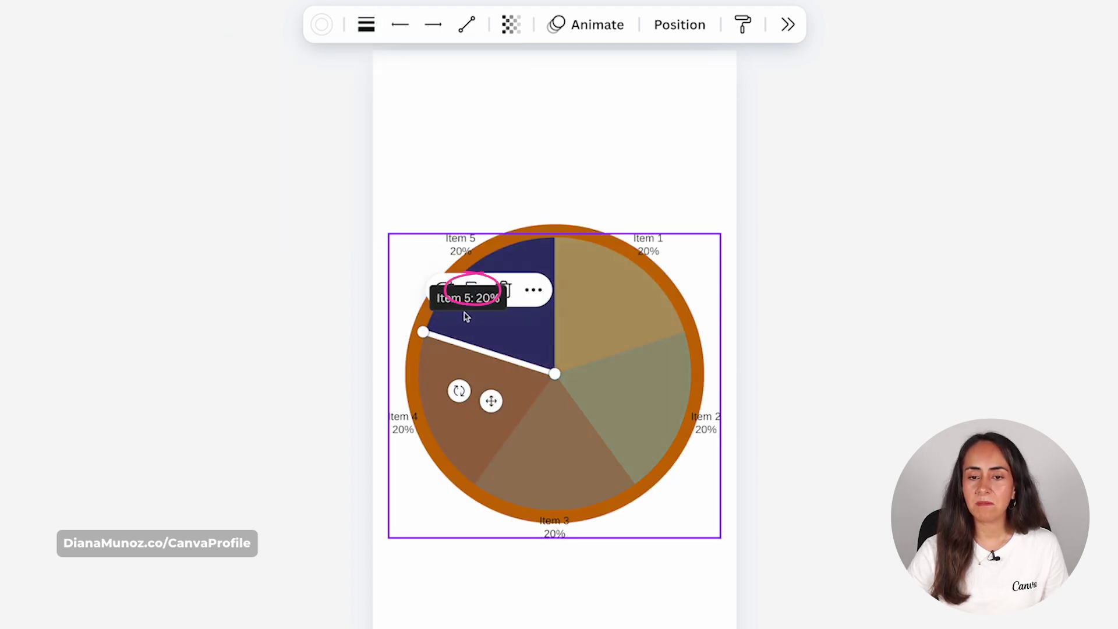
{"action": "left_click", "coordinate": [479, 295]}
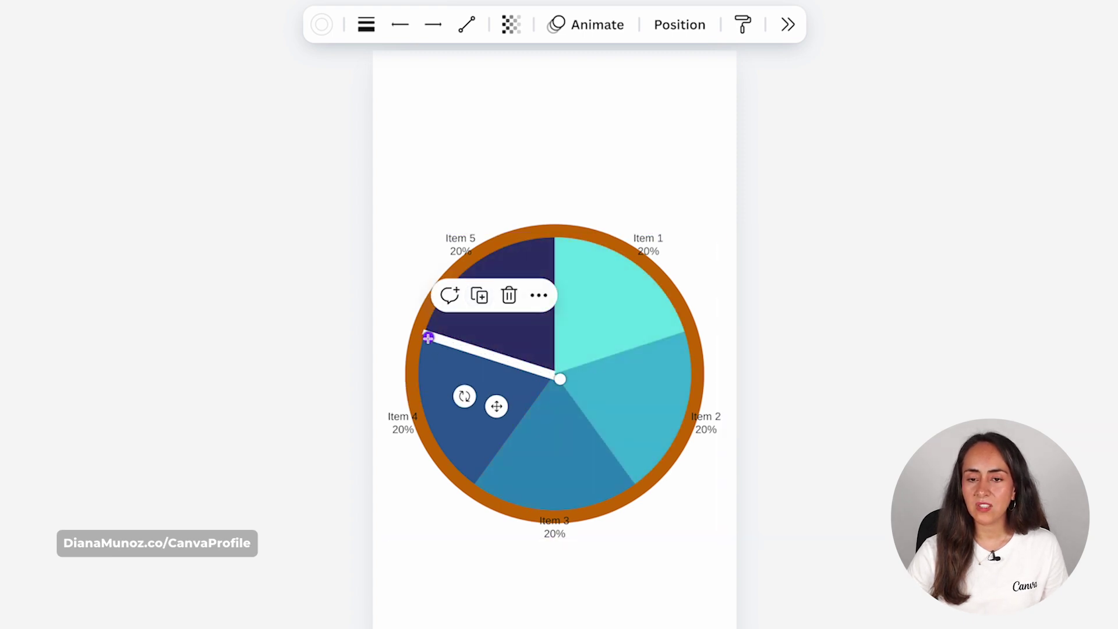
{"action": "left_click_drag", "start_coordinate": [425, 334], "coordinate": [704, 374]}
Step: Place divider lines from the centre to the upper-right, lower-right and lower-left rims
{"action": "mouse_move", "coordinate": [692, 324]}
{"action": "left_mouse_down"}
{"action": "mouse_move", "coordinate": [577, 228]}
{"action": "mouse_move", "coordinate": [684, 331]}
{"action": "left_mouse_up"}
{"action": "mouse_move", "coordinate": [555, 374]}
{"action": "left_mouse_down"}
{"action": "mouse_move", "coordinate": [568, 375]}
{"action": "mouse_move", "coordinate": [600, 449]}
{"action": "mouse_move", "coordinate": [584, 400]}
{"action": "mouse_move", "coordinate": [555, 385]}
{"action": "mouse_move", "coordinate": [586, 414]}
{"action": "mouse_move", "coordinate": [555, 375]}
{"action": "left_mouse_up"}
{"action": "left_click", "coordinate": [604, 290]}
{"action": "left_click_drag", "start_coordinate": [750, 380], "coordinate": [636, 485]}
{"action": "key", "text": "ctrl+d"}
{"action": "left_click_drag", "start_coordinate": [639, 417], "coordinate": [552, 375]}
{"action": "left_click_drag", "start_coordinate": [594, 514], "coordinate": [474, 486]}
Step: Check the upper-right, vertical and upper-left dividers, then select the pie chart
{"action": "left_click", "coordinate": [569, 371]}
{"action": "left_click", "coordinate": [554, 355]}
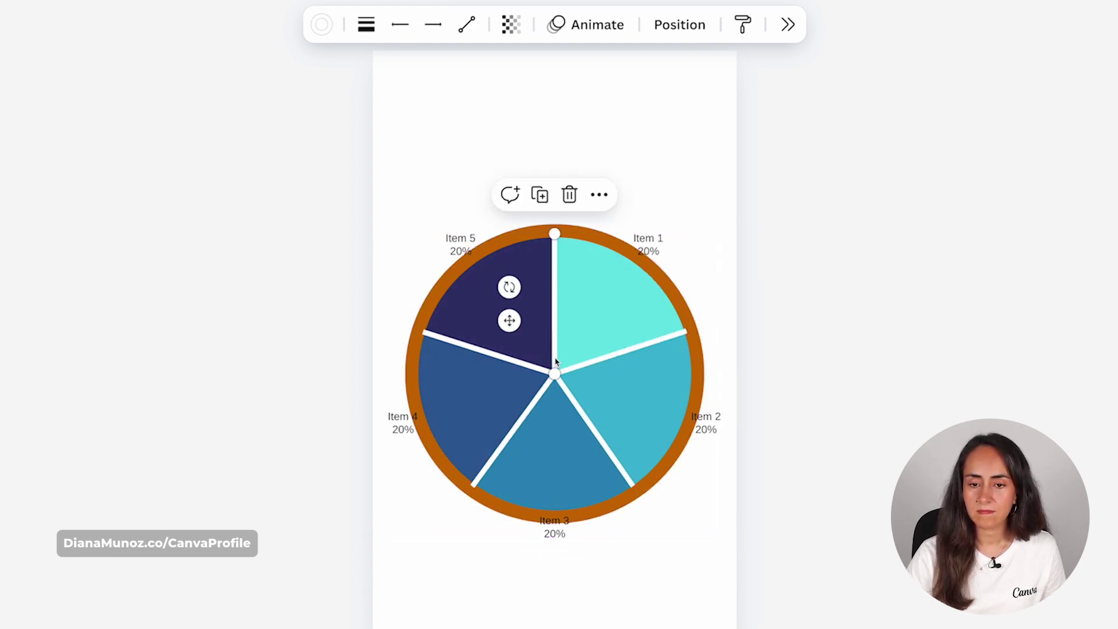
{"action": "left_click", "coordinate": [542, 370]}
{"action": "left_click", "coordinate": [553, 367]}
{"action": "left_click", "coordinate": [778, 377]}
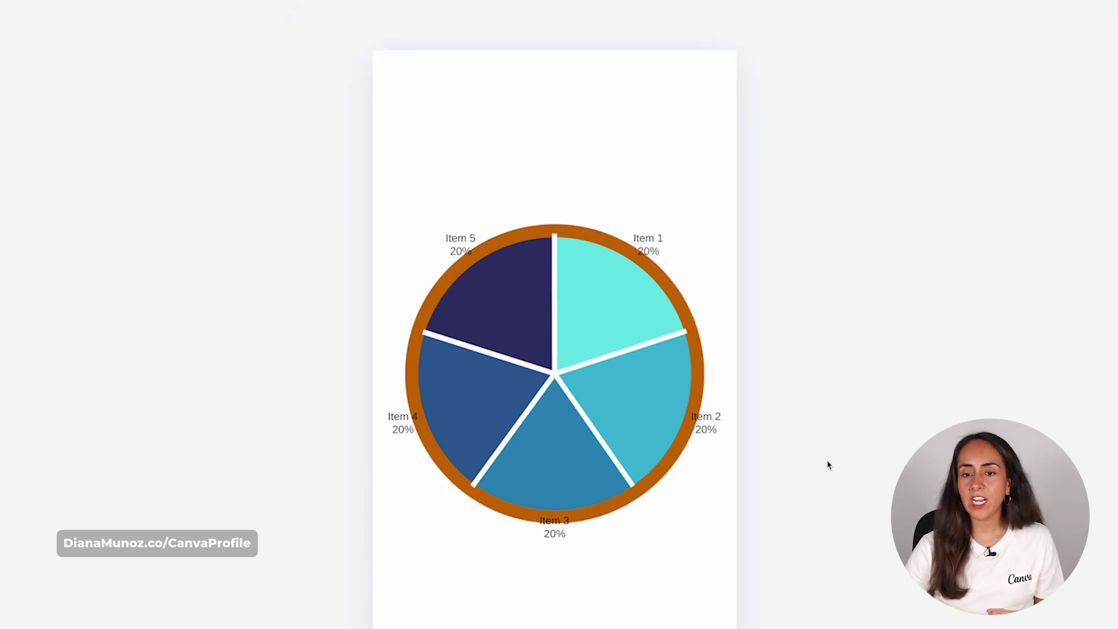
{"action": "left_click", "coordinate": [674, 254]}
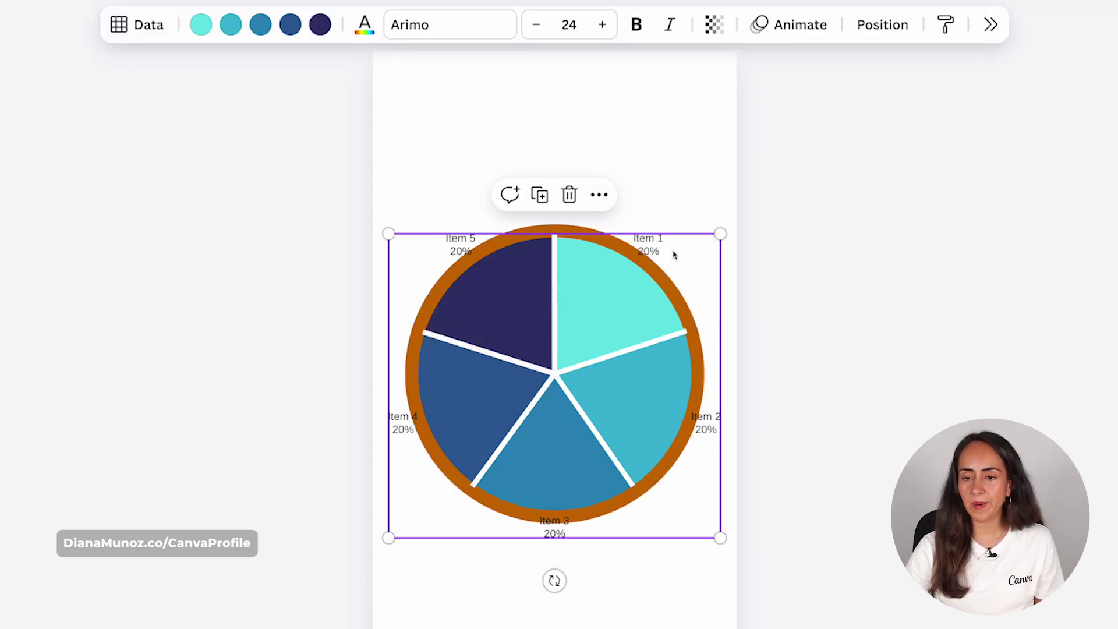
Step: Delete the pie chart, add a beige #E0CAA6 circle, and enlarge it to 832 × 832
{"action": "left_click", "coordinate": [570, 195]}
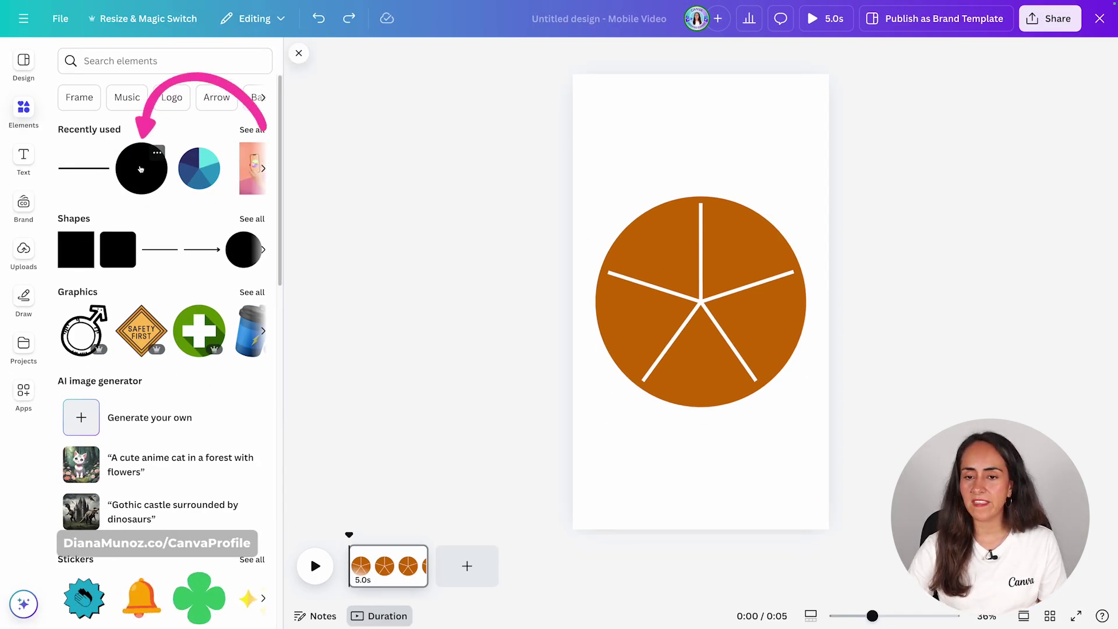
{"action": "left_click", "coordinate": [140, 169]}
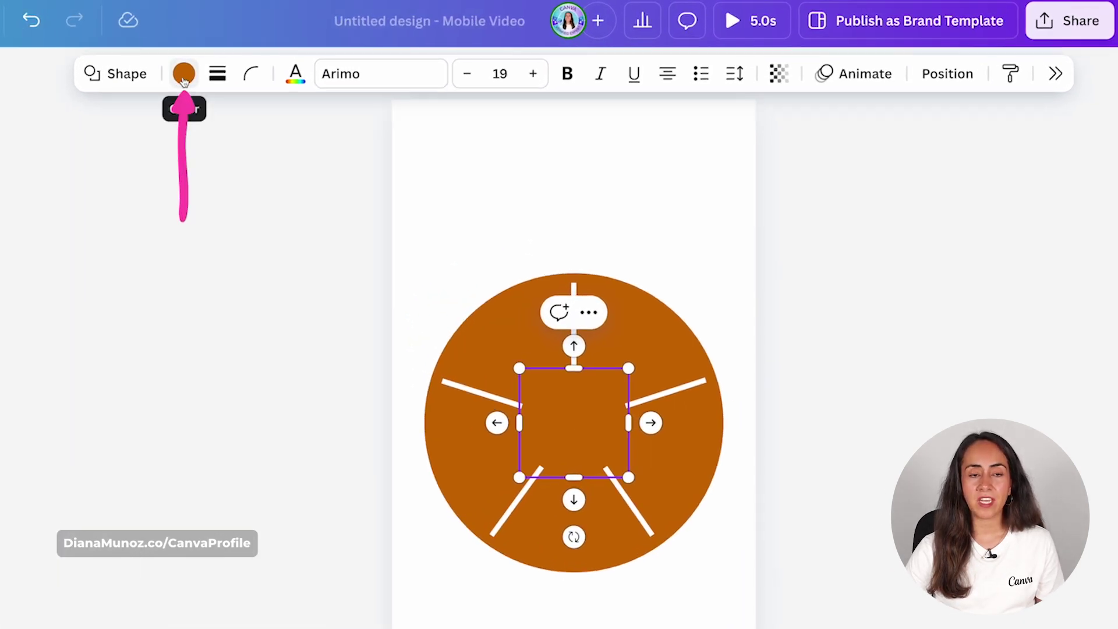
{"action": "left_click", "coordinate": [185, 75]}
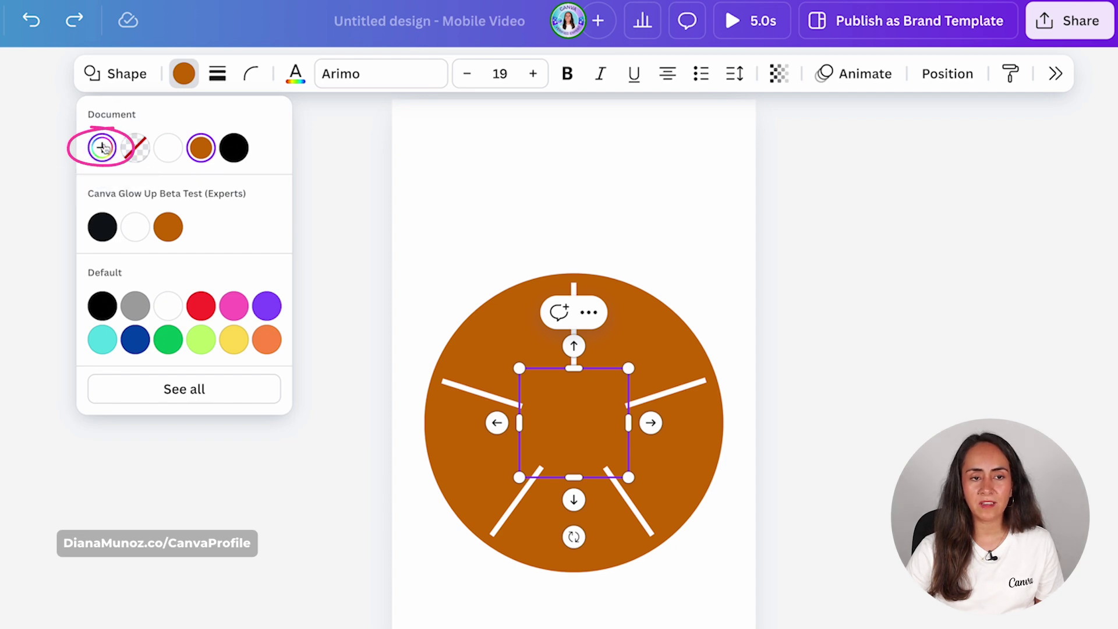
{"action": "left_click", "coordinate": [103, 147]}
{"action": "type", "text": "#E0CAA6"}
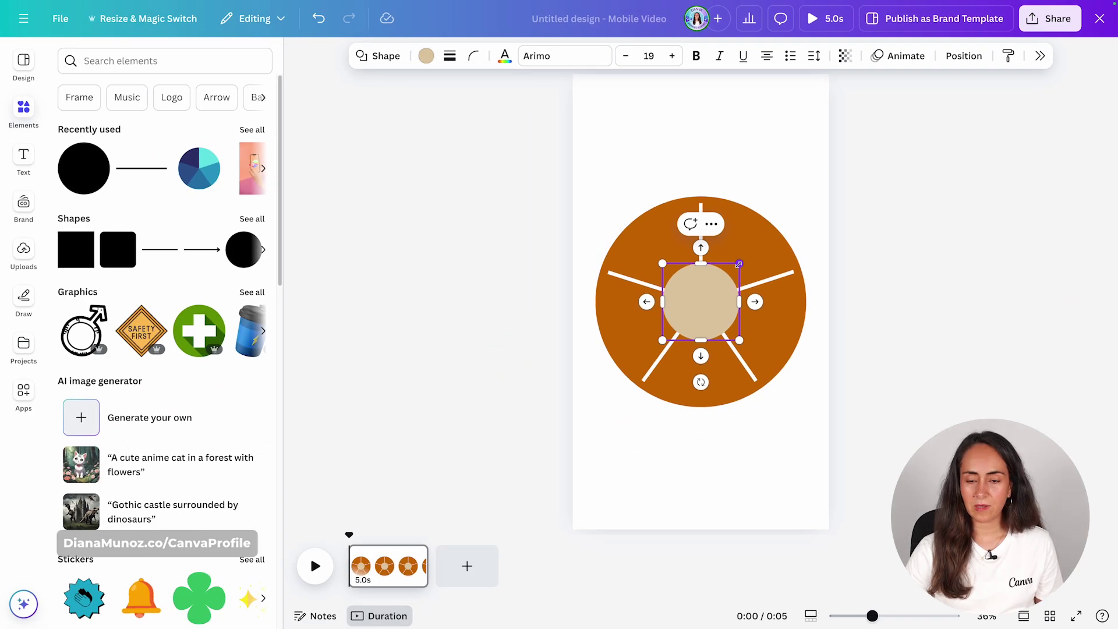
{"action": "left_click_drag", "start_coordinate": [628, 368], "coordinate": [667, 349]}
{"action": "left_click_drag", "start_coordinate": [766, 250], "coordinate": [815, 227]}
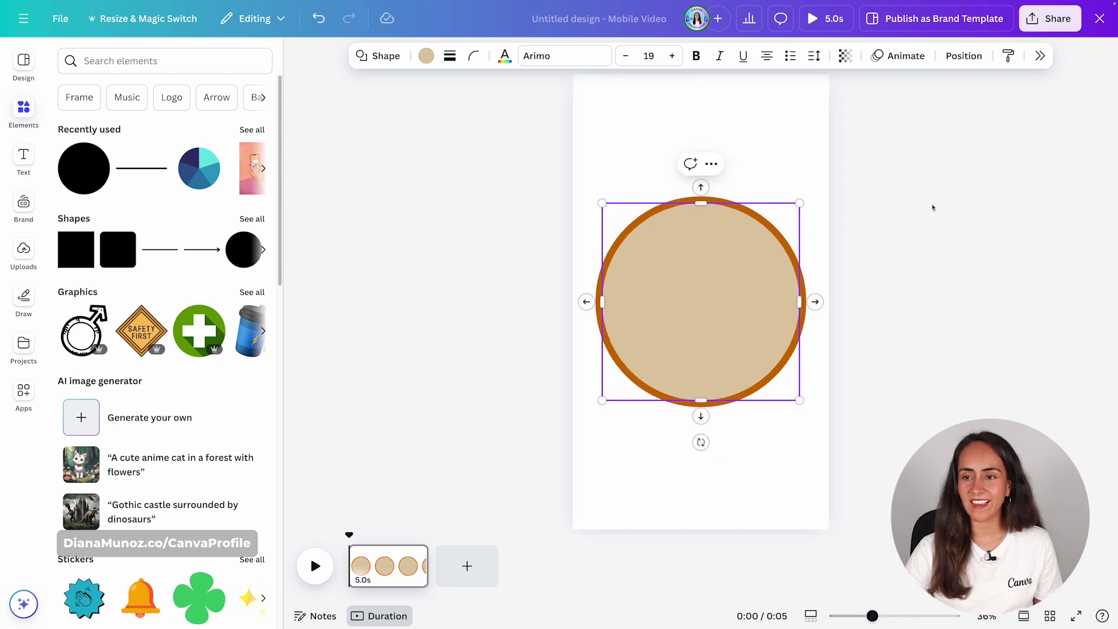
Step: Move the beige circle beneath the divider lines in the Layers list
{"action": "left_click", "coordinate": [963, 55]}
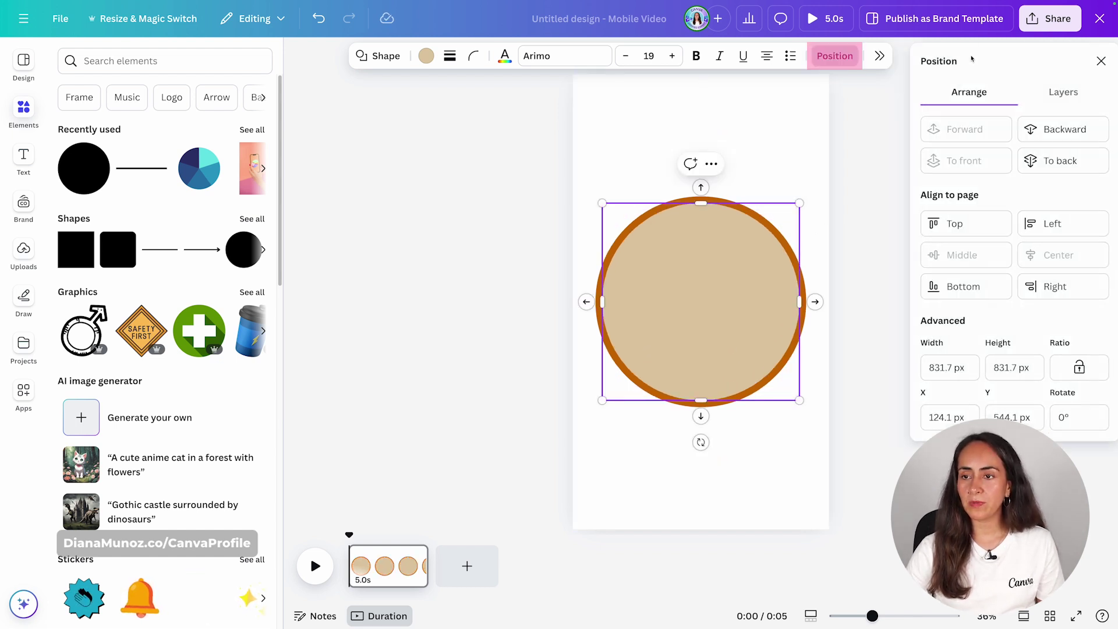
{"action": "left_click", "coordinate": [1057, 90]}
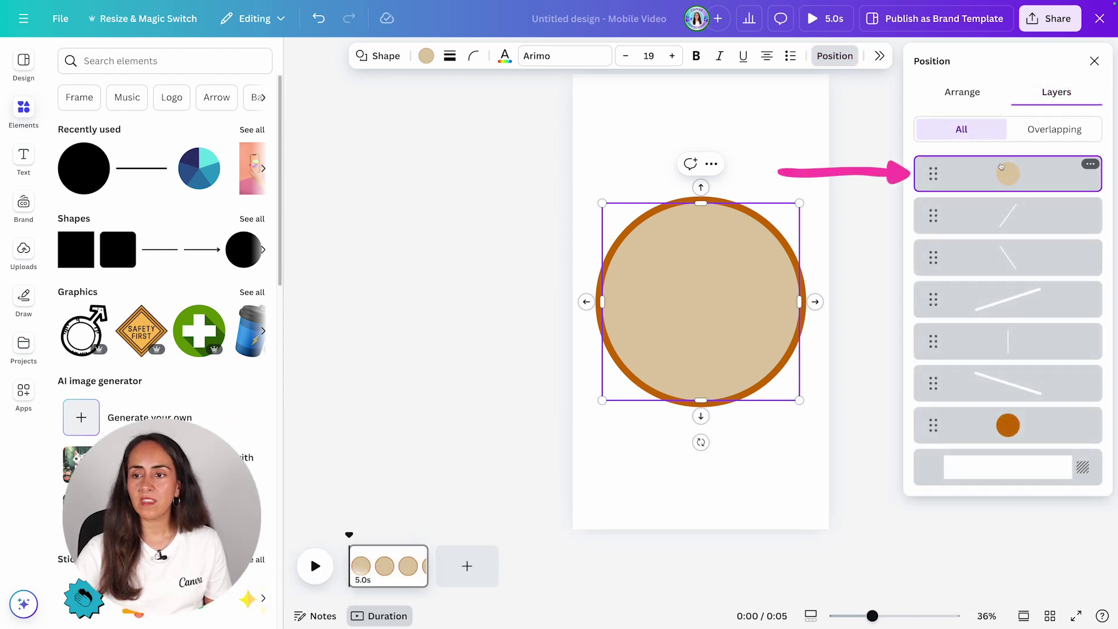
{"action": "left_click_drag", "start_coordinate": [934, 168], "coordinate": [935, 401]}
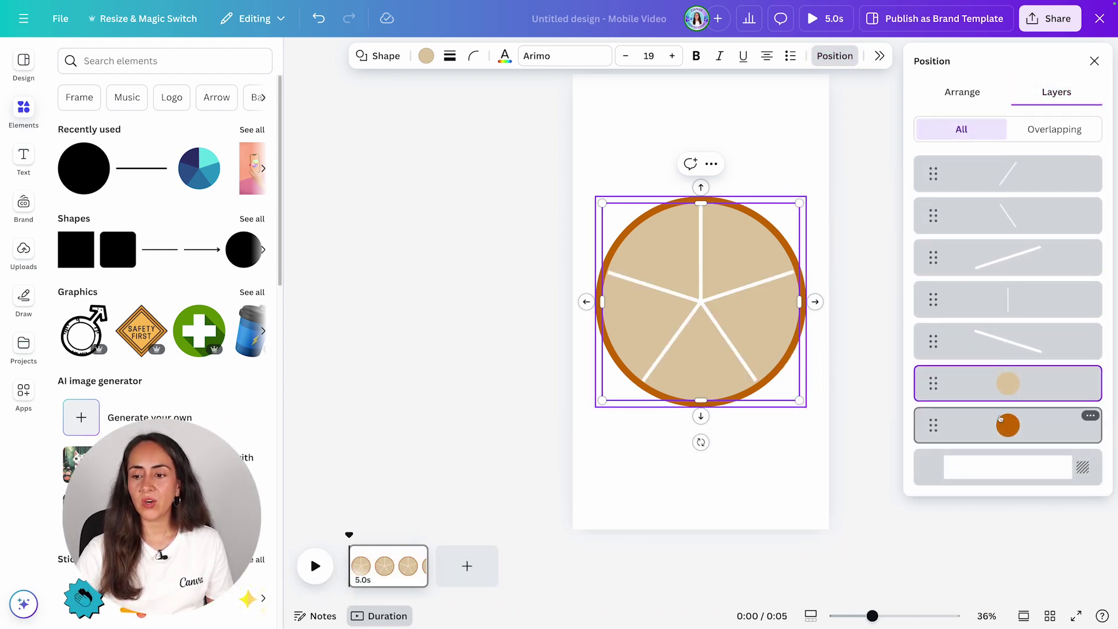
Step: Recolour the orange rim circle white
{"action": "left_click", "coordinate": [1014, 425]}
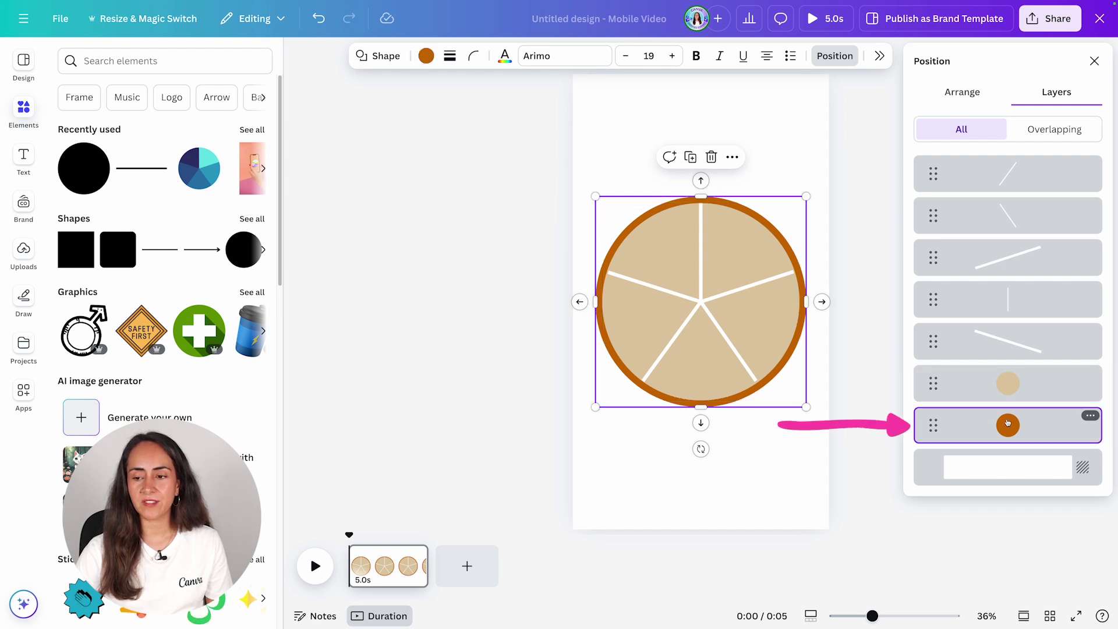
{"action": "left_click", "coordinate": [426, 56]}
{"action": "left_click", "coordinate": [392, 164]}
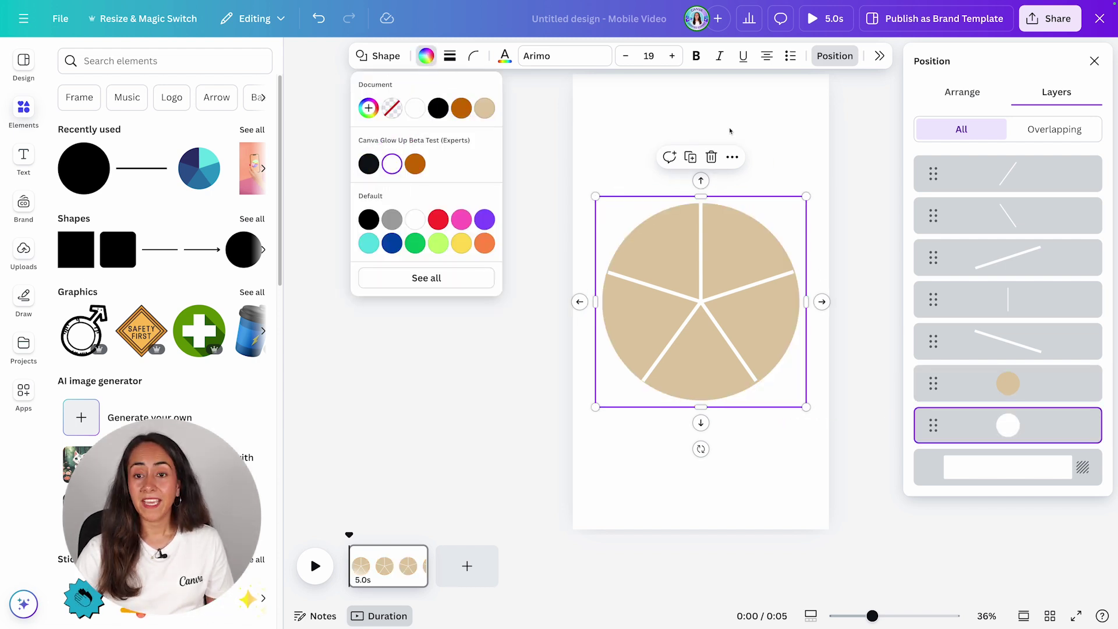
{"action": "left_click", "coordinate": [802, 104]}
{"action": "left_click", "coordinate": [753, 142]}
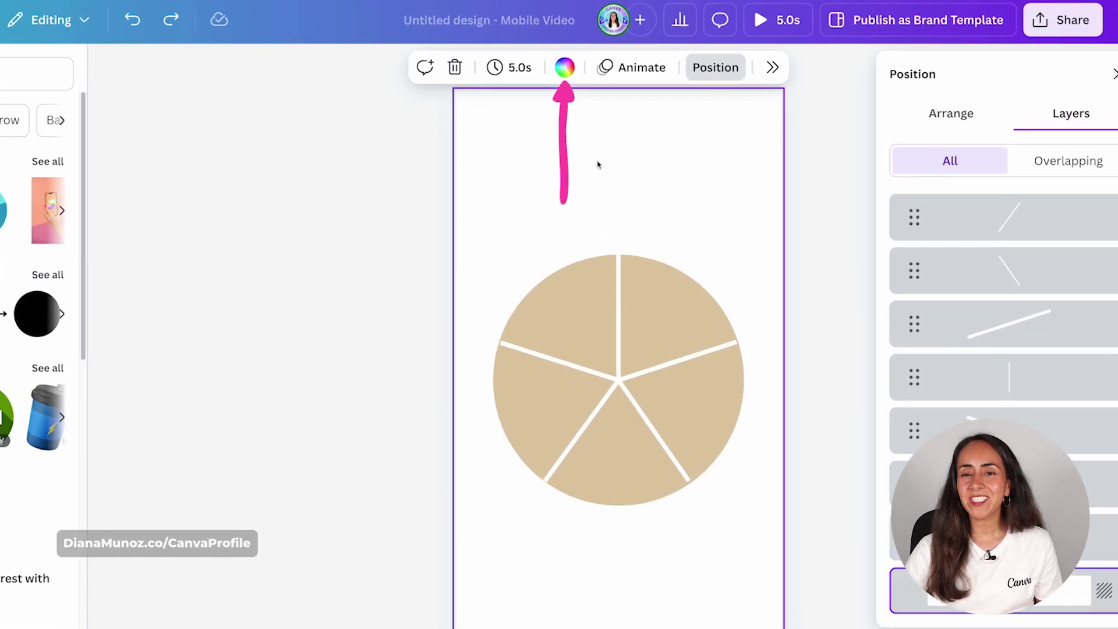
Step: Apply #F5F1E9 as a custom page background colour and close the Position panel
{"action": "left_click", "coordinate": [514, 74]}
{"action": "left_click", "coordinate": [431, 147]}
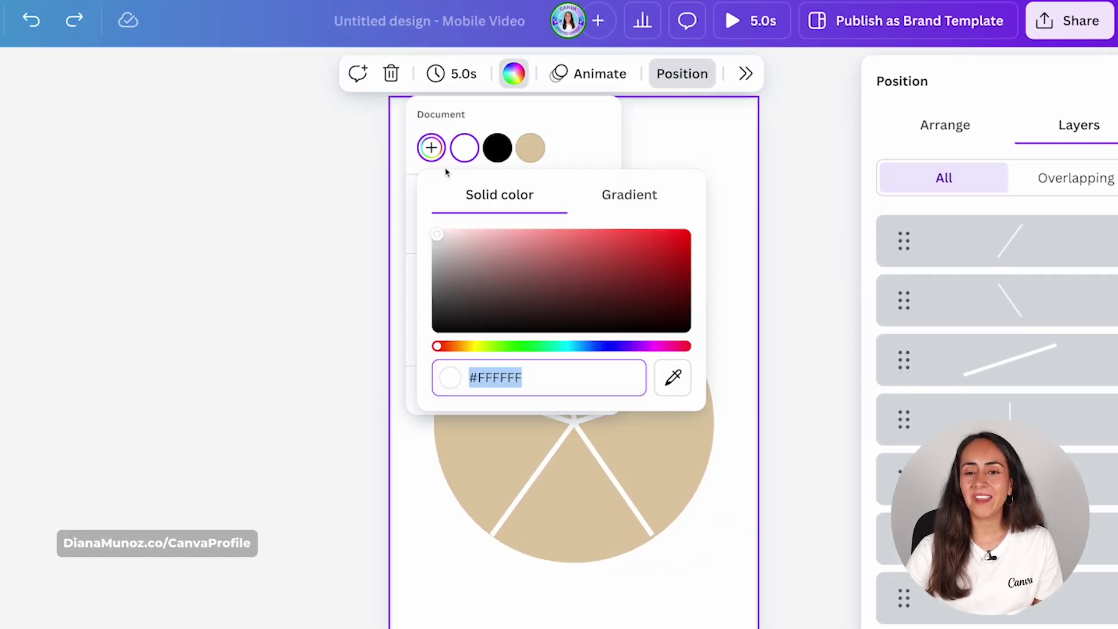
{"action": "type", "text": "#F5F1E9"}
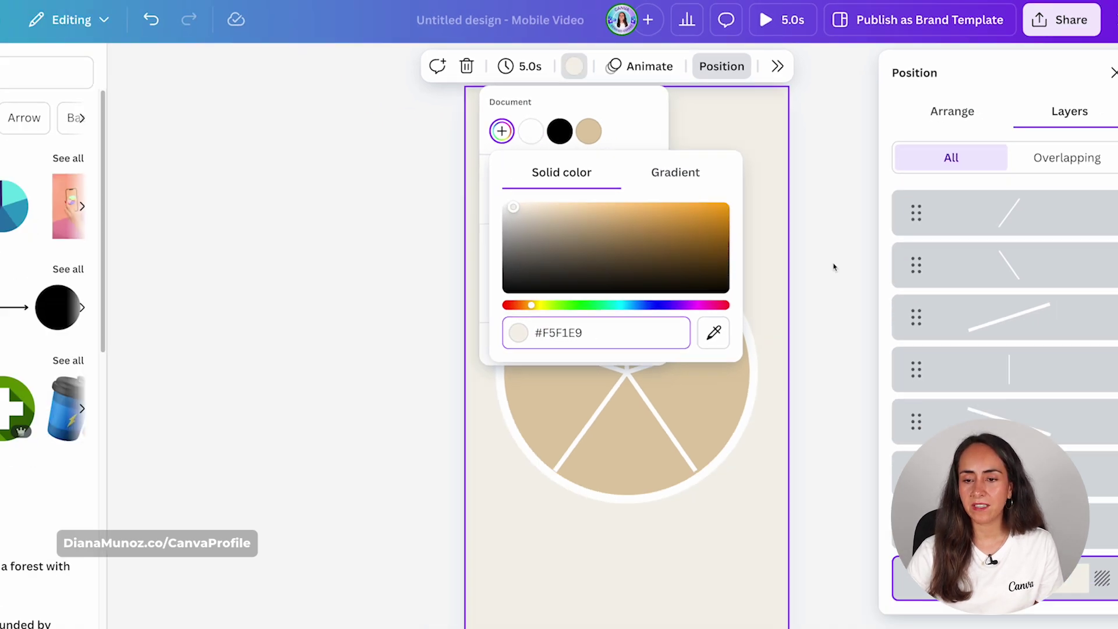
{"action": "left_click", "coordinate": [802, 293]}
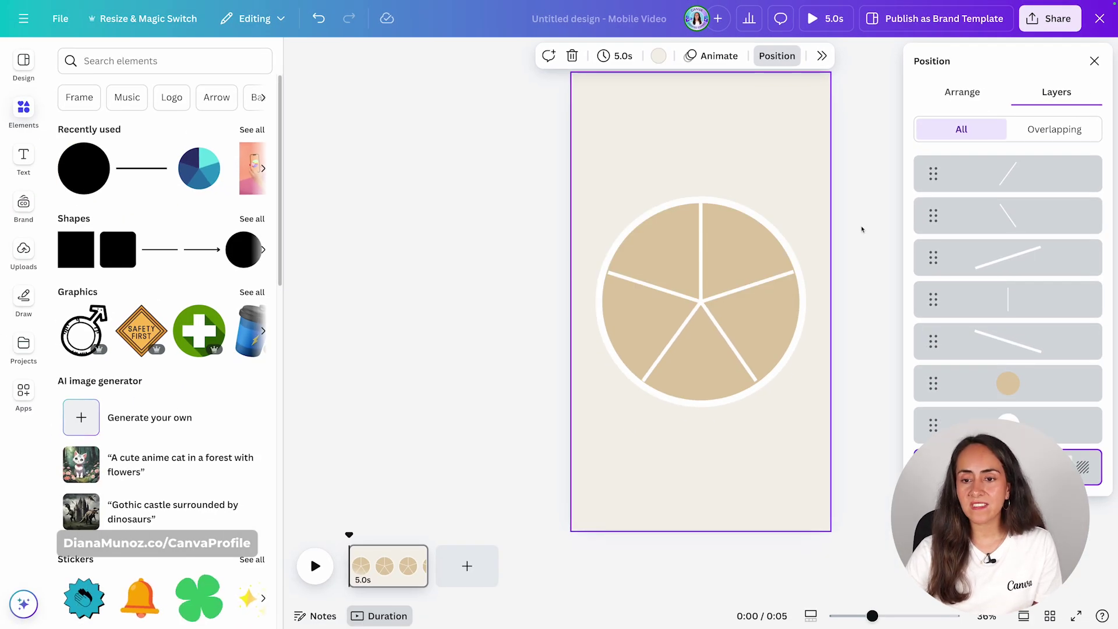
{"action": "left_click", "coordinate": [1094, 62]}
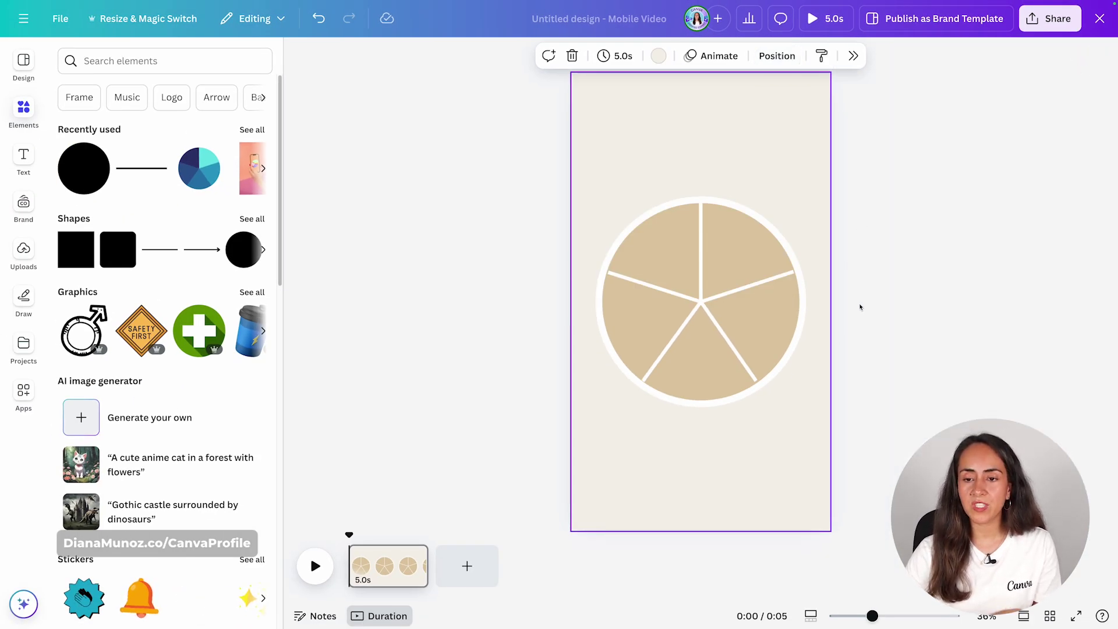
{"action": "left_click_drag", "start_coordinate": [871, 616], "coordinate": [890, 616]}
{"action": "left_click", "coordinate": [969, 282]}
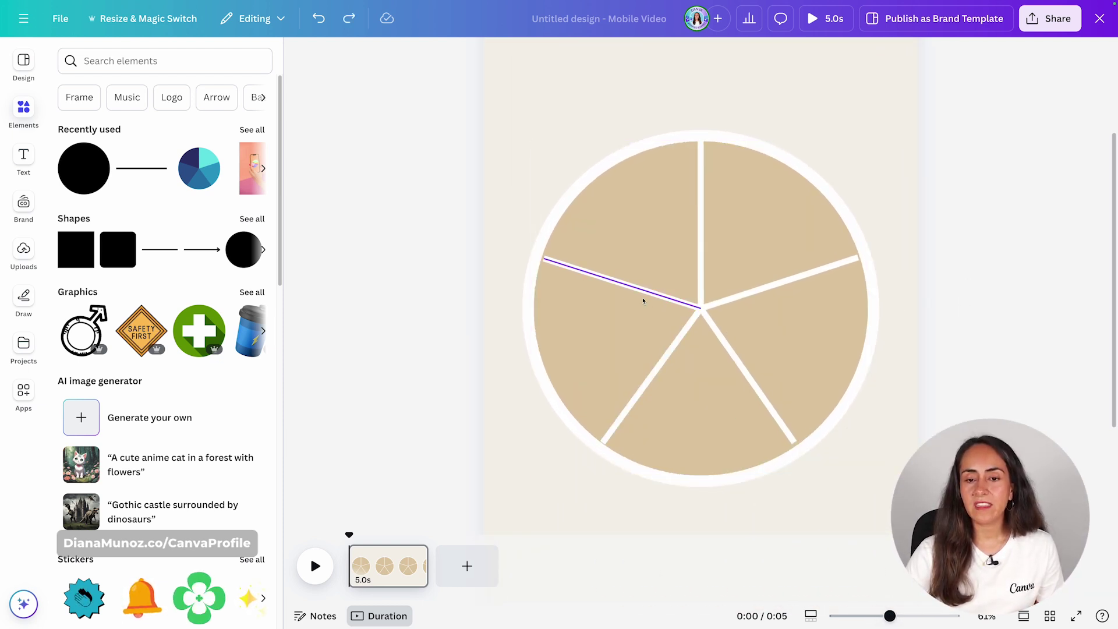
Step: Stretch the left and lower-right white spokes out to the beige wheel's rim
{"action": "left_click", "coordinate": [547, 257]}
{"action": "left_click_drag", "start_coordinate": [545, 258], "coordinate": [535, 257]}
{"action": "left_click", "coordinate": [850, 267]}
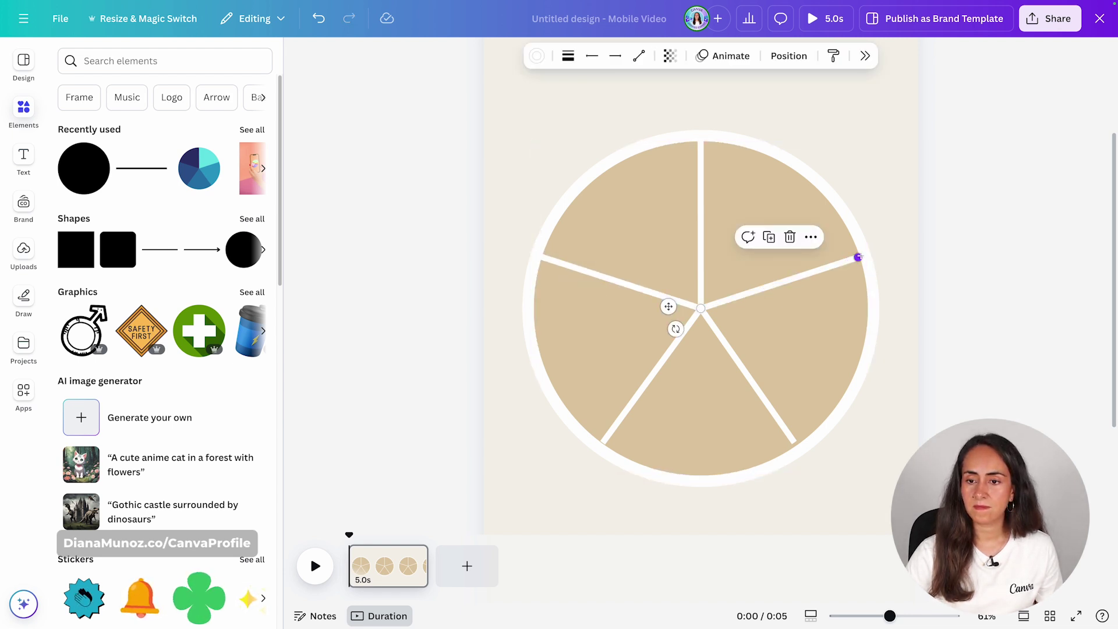
{"action": "left_click", "coordinate": [792, 438]}
{"action": "left_click_drag", "start_coordinate": [794, 439], "coordinate": [798, 446]}
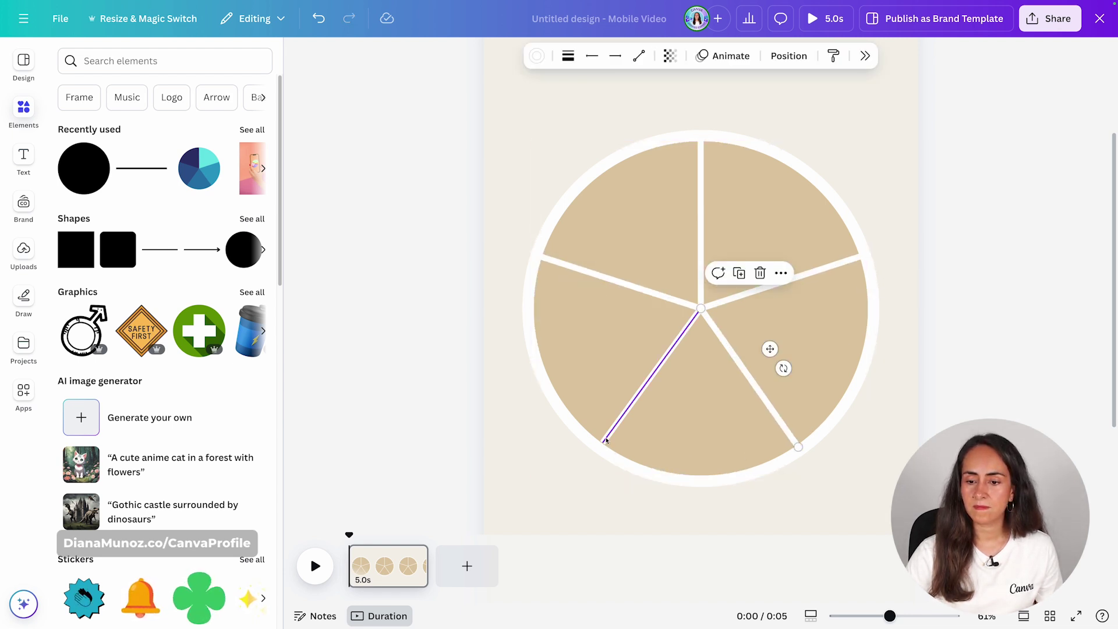
{"action": "left_click", "coordinate": [904, 424]}
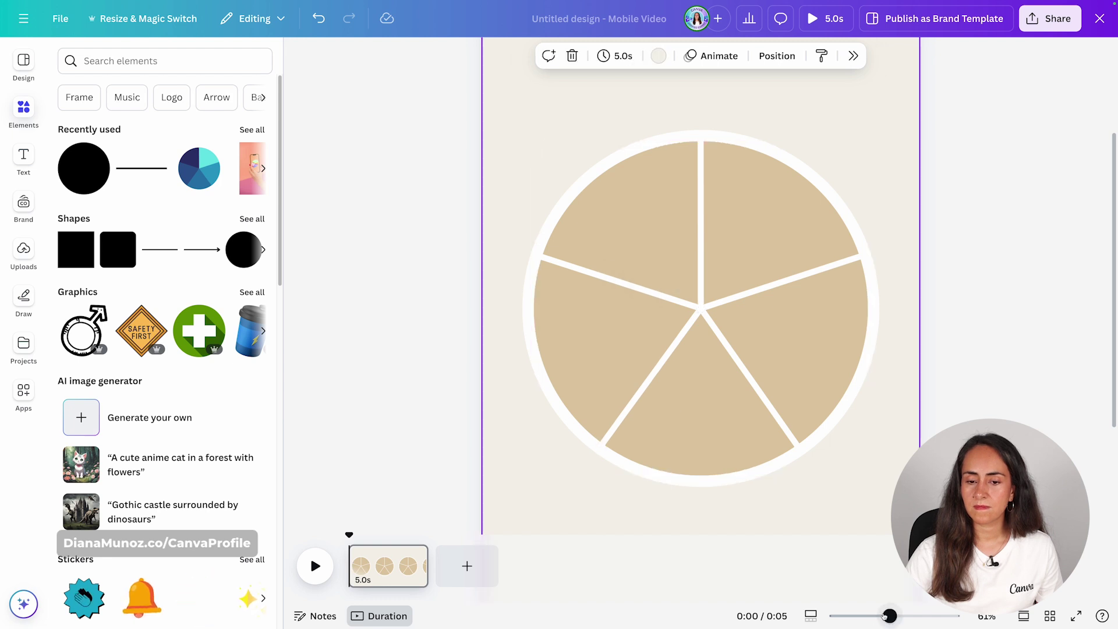
{"action": "left_click_drag", "start_coordinate": [889, 615], "coordinate": [871, 616]}
{"action": "left_click", "coordinate": [508, 252]}
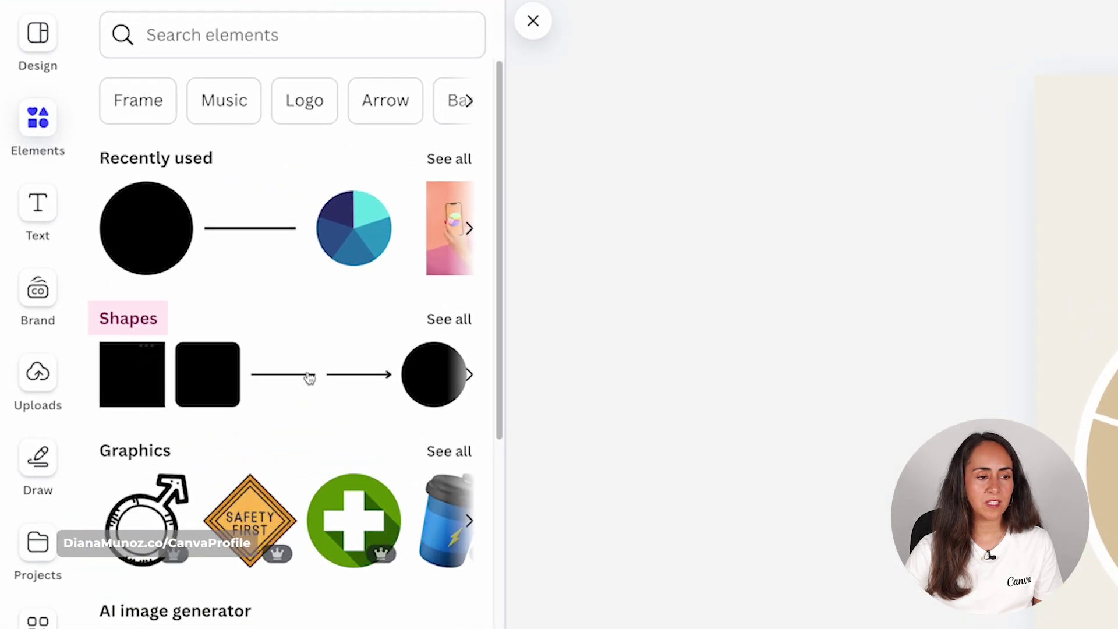
Step: Add a triangle from Shapes, turn it sideways and move it beside the wheel's right side
{"action": "left_click", "coordinate": [467, 375]}
{"action": "left_click", "coordinate": [195, 393]}
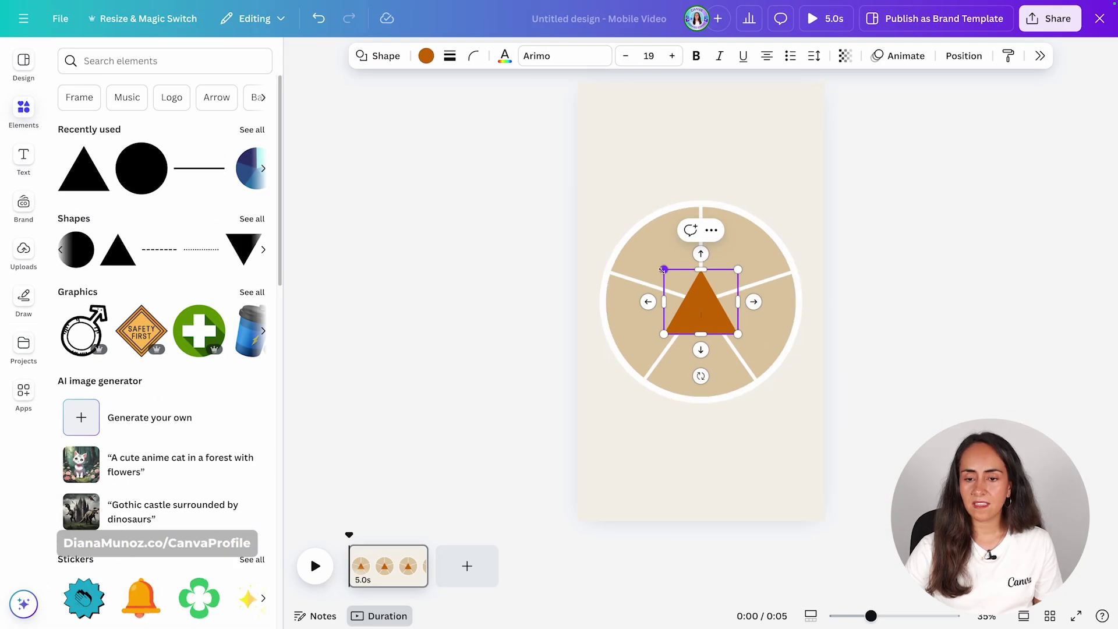
{"action": "left_click_drag", "start_coordinate": [701, 374], "coordinate": [800, 356]}
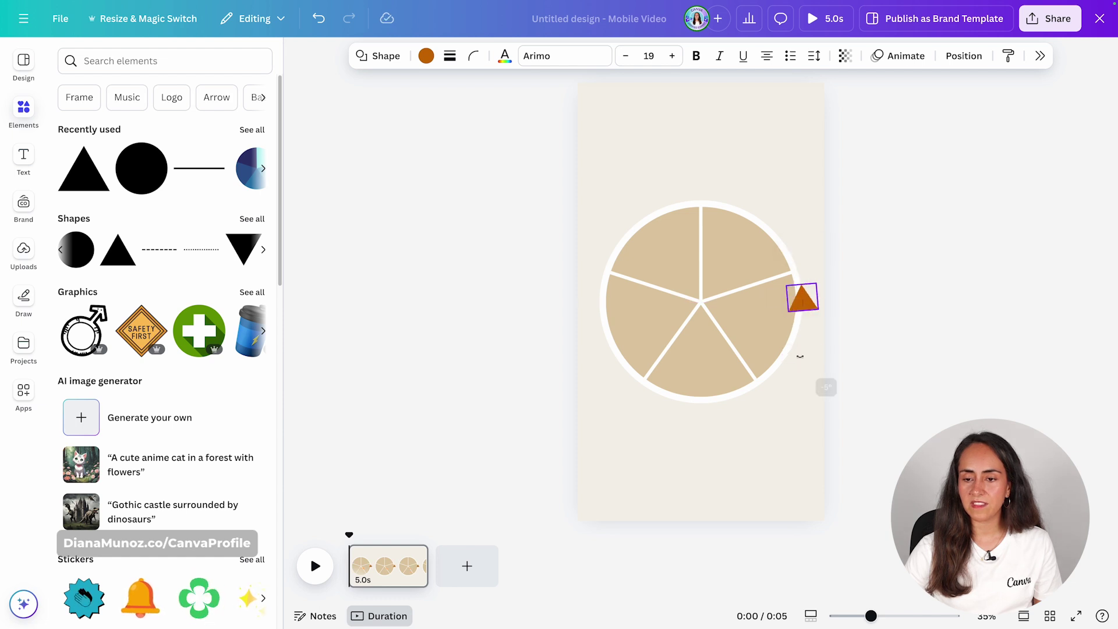
{"action": "left_click_drag", "start_coordinate": [865, 307], "coordinate": [862, 308]}
{"action": "left_click_drag", "start_coordinate": [594, 171], "coordinate": [789, 389]}
Step: Set the triangle against the wheel's right edge and colour it #37322B
{"action": "left_click", "coordinate": [872, 309]}
{"action": "left_click", "coordinate": [811, 302]}
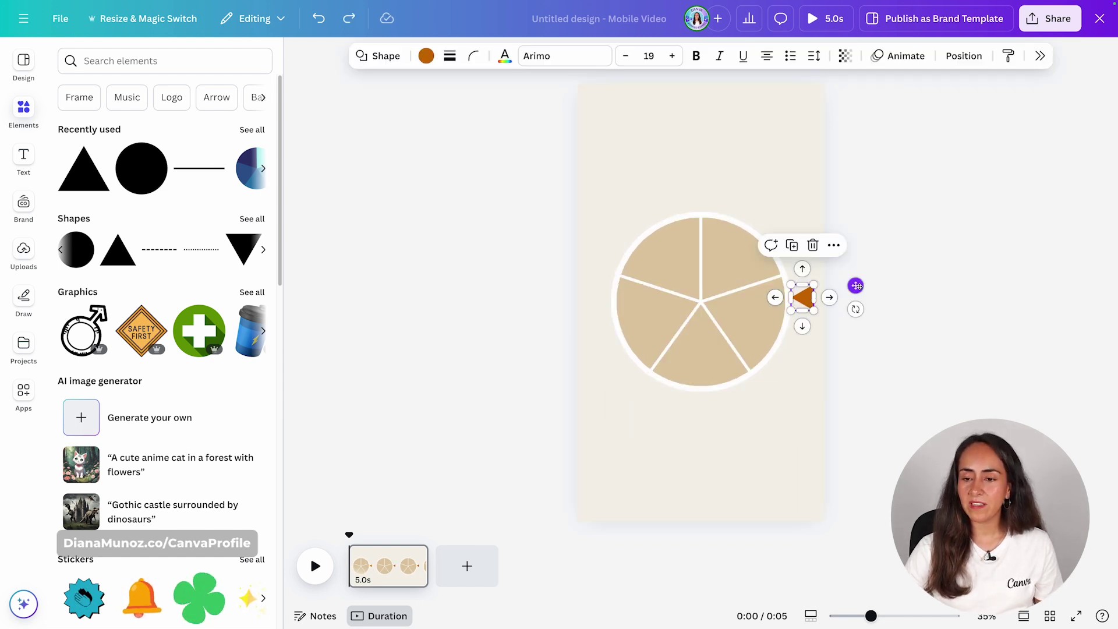
{"action": "left_click_drag", "start_coordinate": [856, 285], "coordinate": [854, 287]}
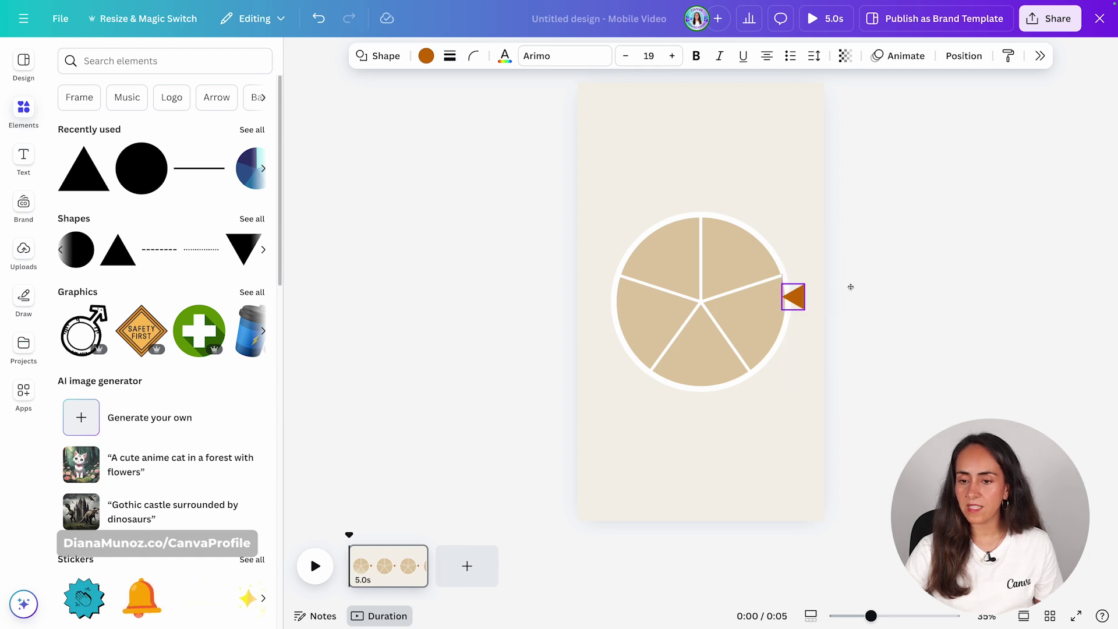
{"action": "left_click", "coordinate": [426, 56]}
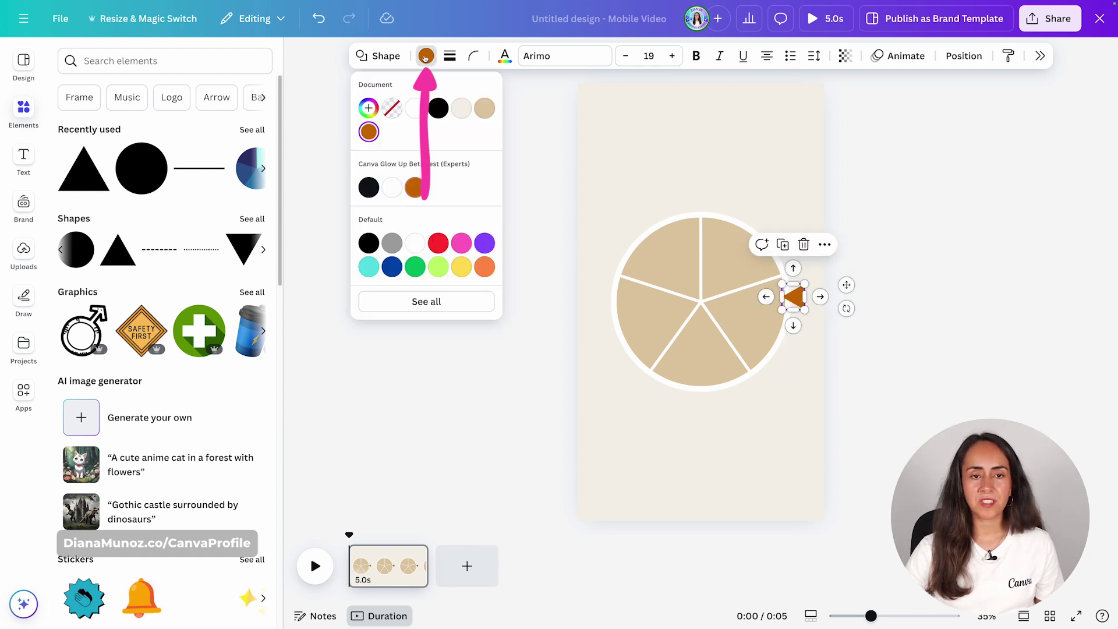
{"action": "left_click", "coordinate": [368, 108]}
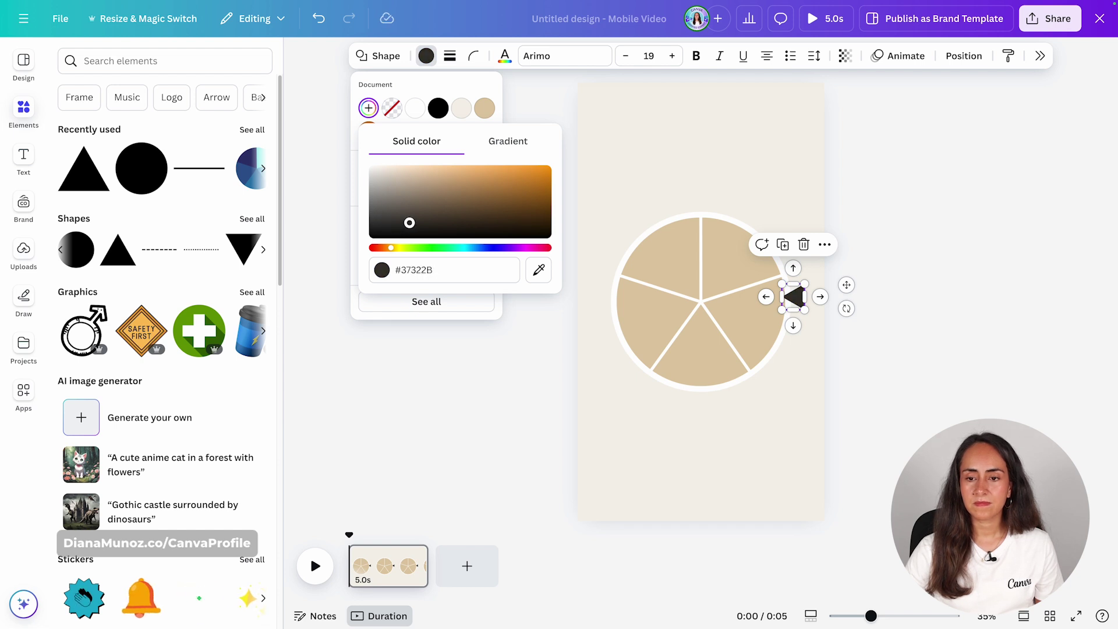
{"action": "left_click", "coordinate": [913, 184]}
{"action": "left_click", "coordinate": [899, 296]}
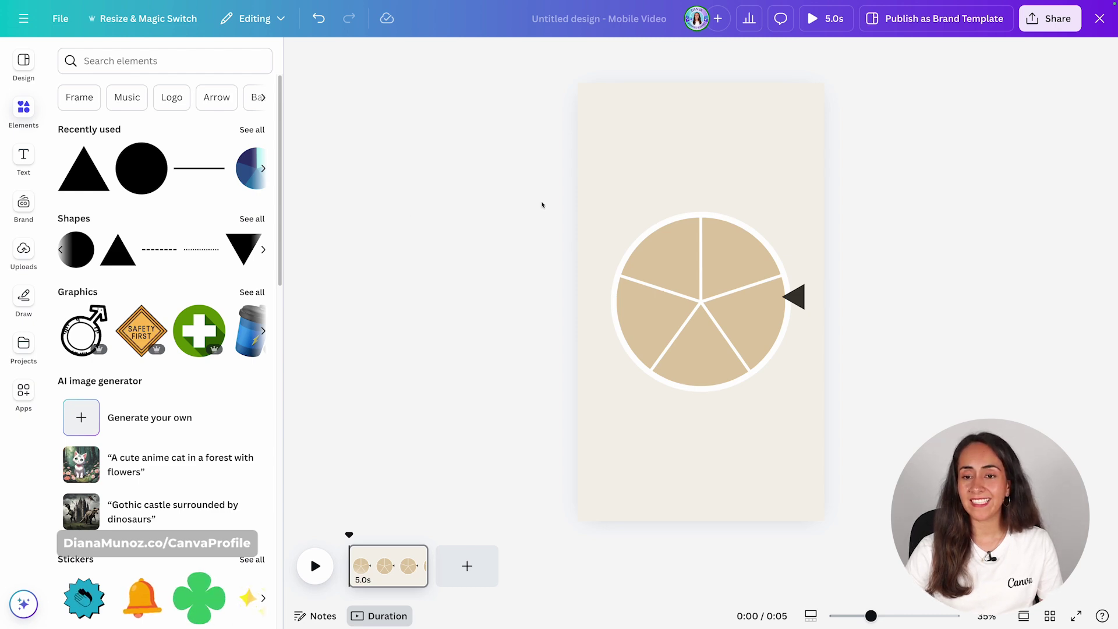
Step: Add a text box above the wheel and type the heading text
{"action": "key", "text": "t"}
{"action": "left_click_drag", "start_coordinate": [713, 336], "coordinate": [714, 192]}
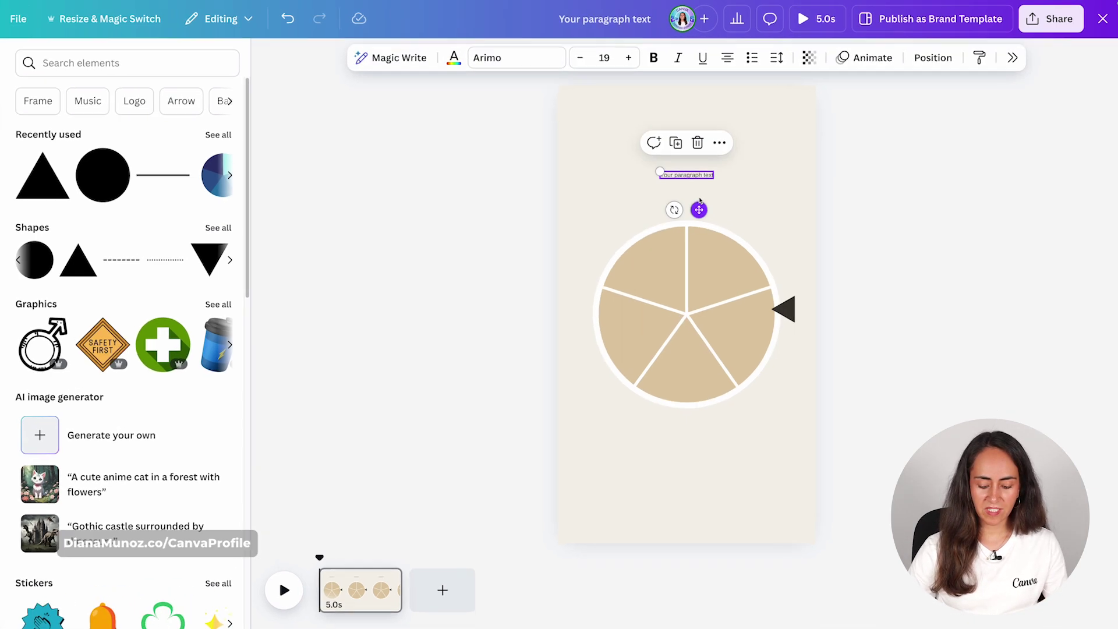
{"action": "key", "text": "Return"}
{"action": "type", "text": "Boda"}
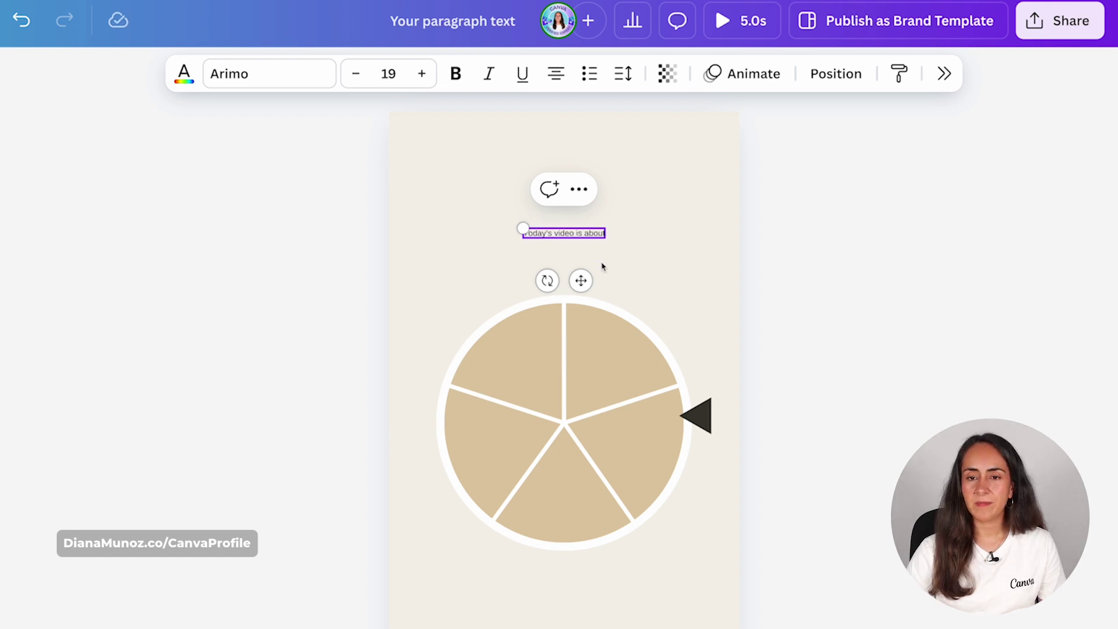
Step: Make the TODAY'S VIDEO IS ABOUT heading bold and all uppercase
{"action": "triple_click", "coordinate": [580, 232]}
{"action": "left_click", "coordinate": [1007, 73]}
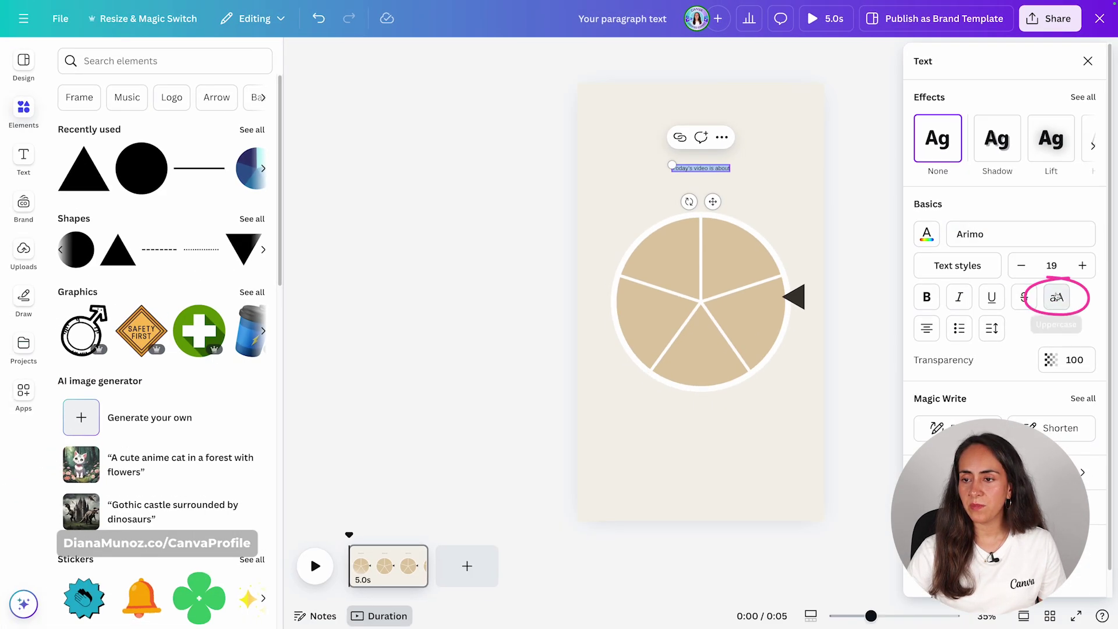
{"action": "left_click", "coordinate": [1056, 297]}
{"action": "left_click", "coordinate": [933, 304]}
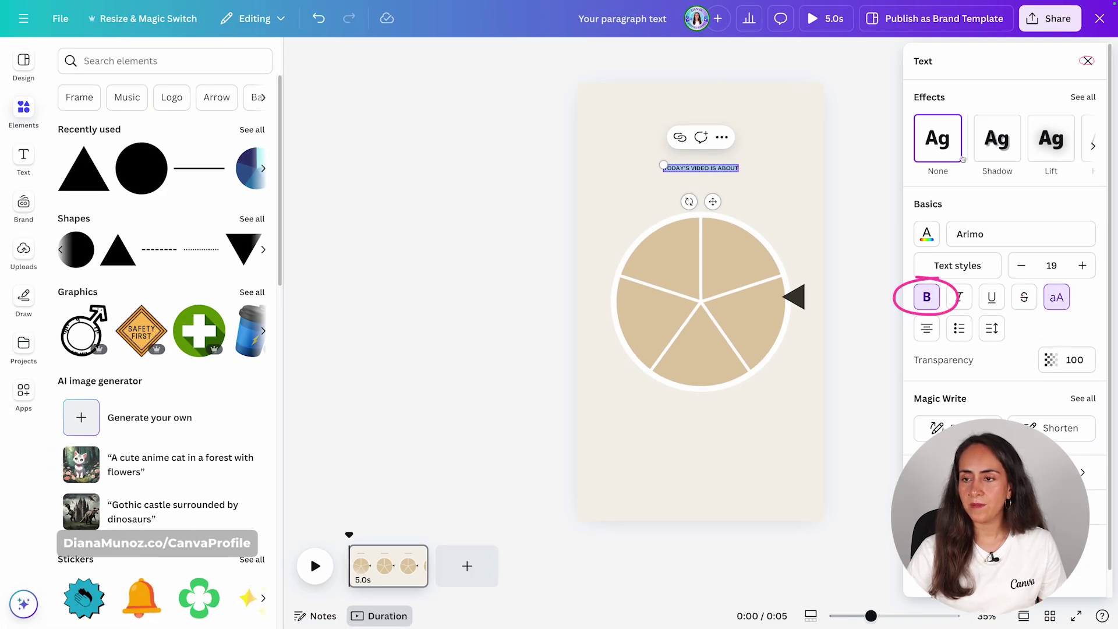
{"action": "left_click", "coordinate": [1086, 62]}
{"action": "left_click", "coordinate": [793, 168]}
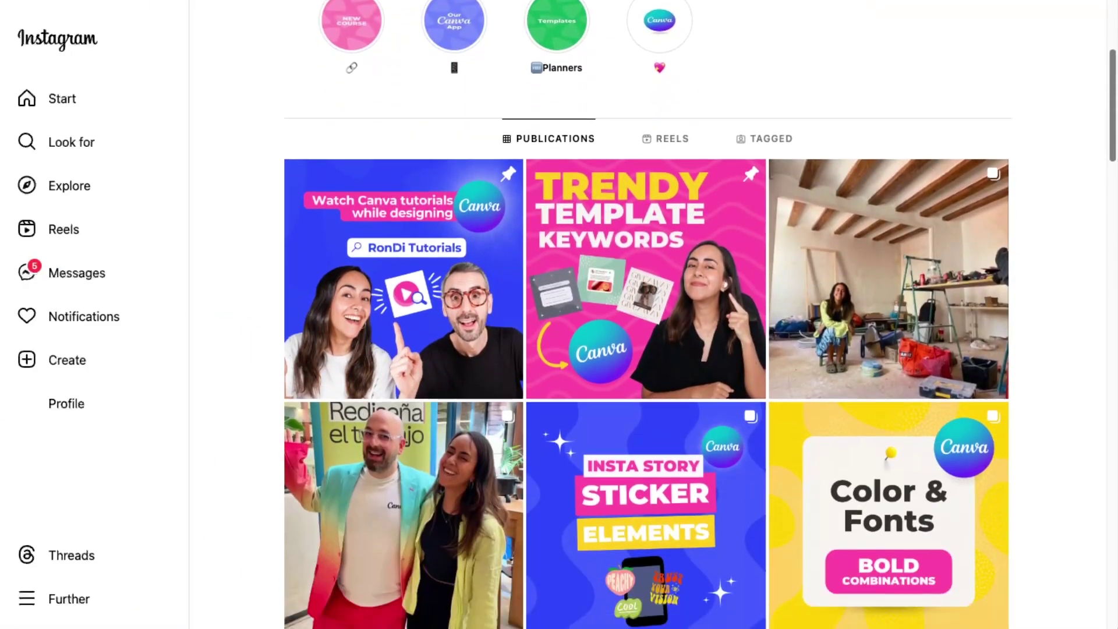
Step: Open the Instagram Color & Fonts post and browse its font and colour-palette slides
{"action": "scroll", "coordinate": [990, 361], "scroll_direction": "down", "scroll_amount": 3}
{"action": "left_click", "coordinate": [962, 327]}
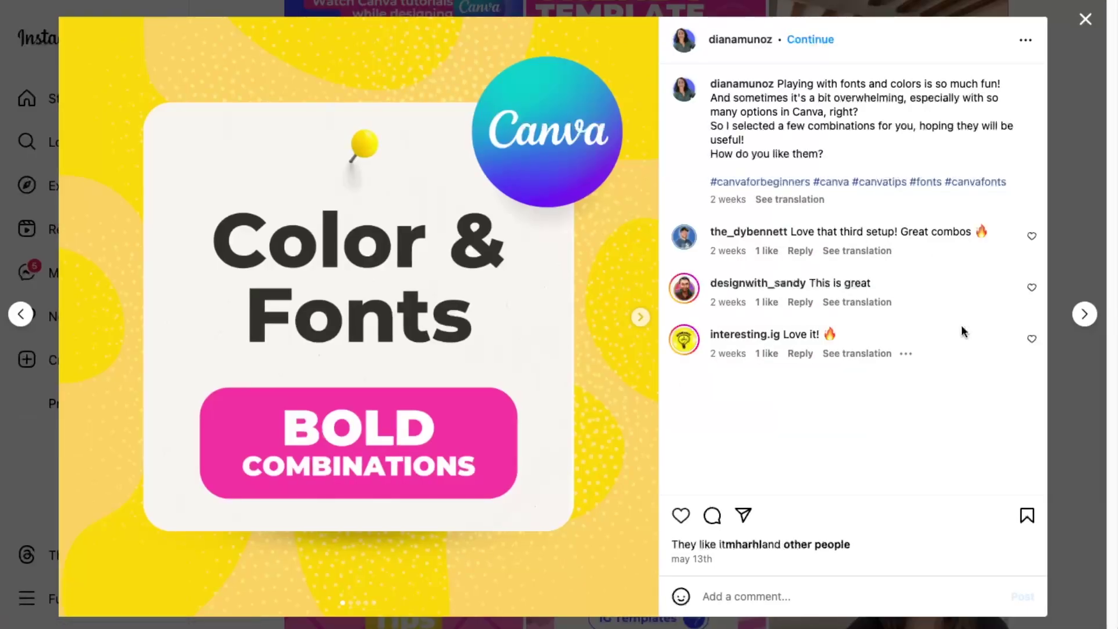
{"action": "left_click", "coordinate": [640, 317]}
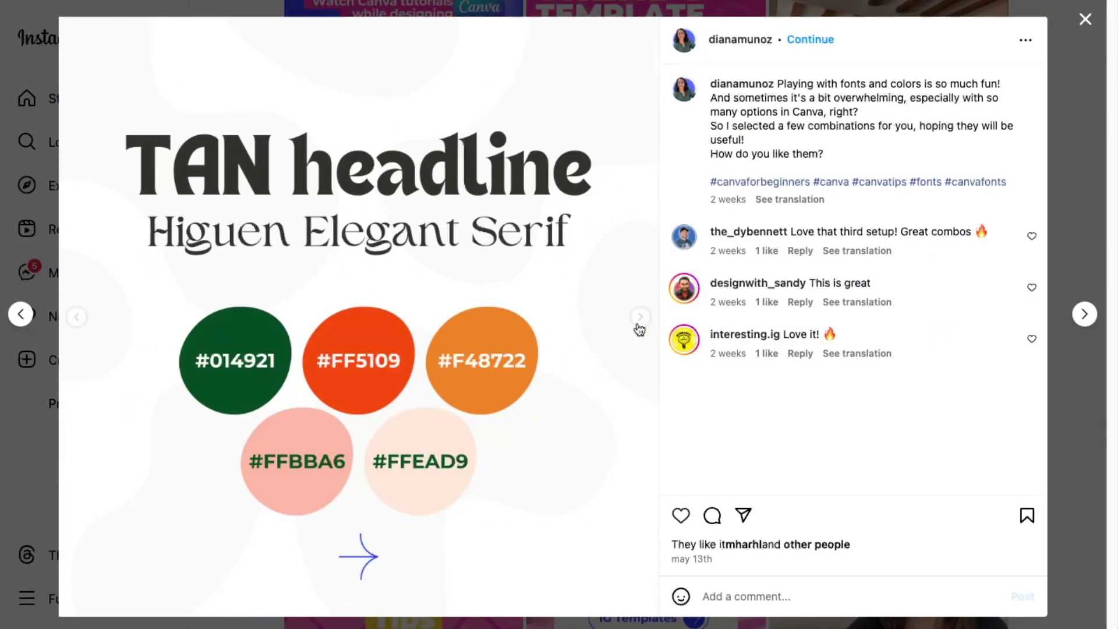
{"action": "left_click", "coordinate": [640, 328]}
{"action": "left_click", "coordinate": [640, 328]}
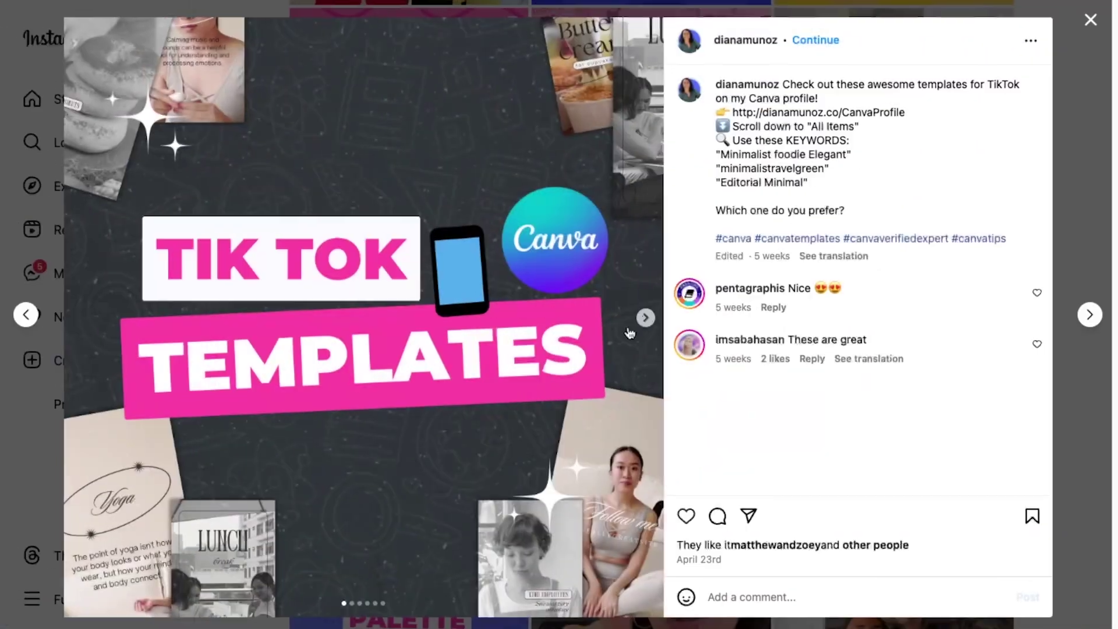
{"action": "left_click", "coordinate": [641, 319]}
{"action": "left_click", "coordinate": [641, 319]}
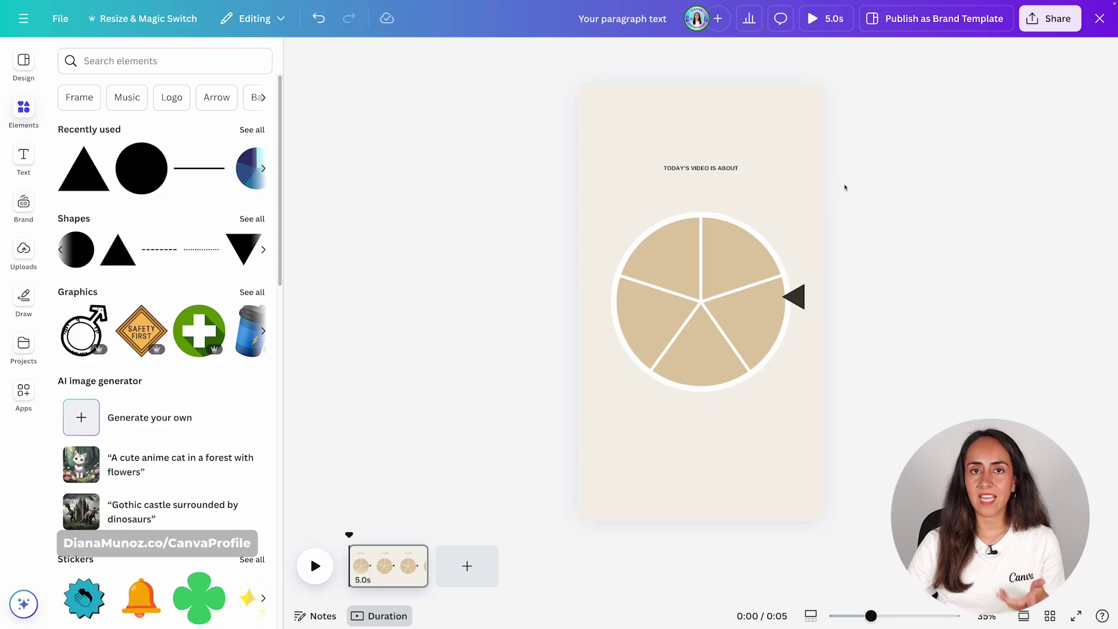
Step: Duplicate the heading, retype the copy as ELEMENTS and move it onto the upper-left slice
{"action": "left_click", "coordinate": [656, 257]}
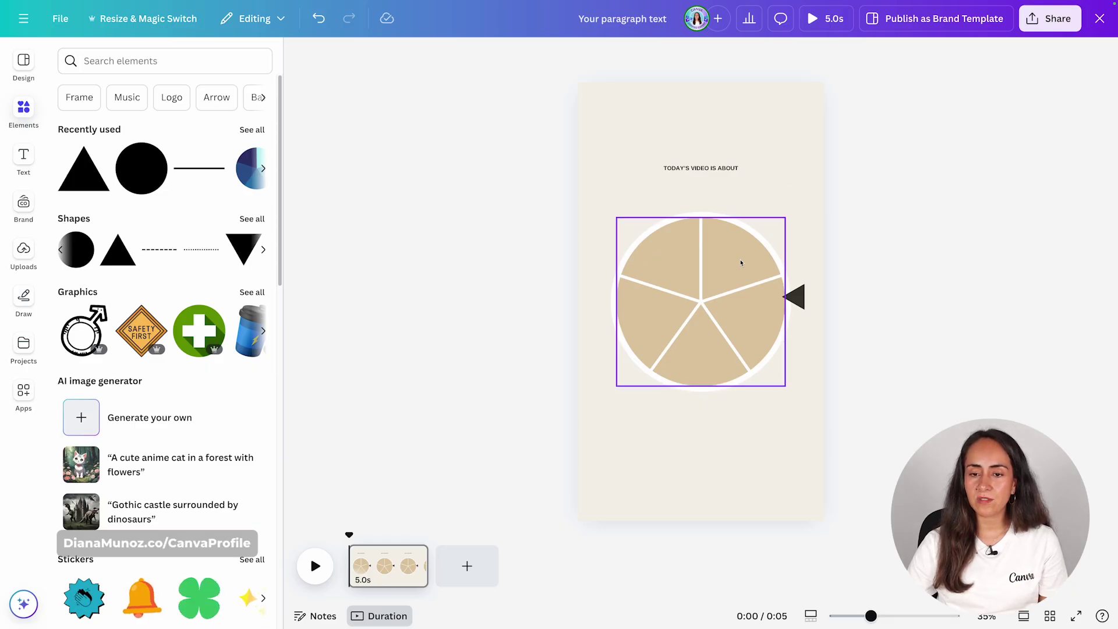
{"action": "left_click", "coordinate": [687, 168]}
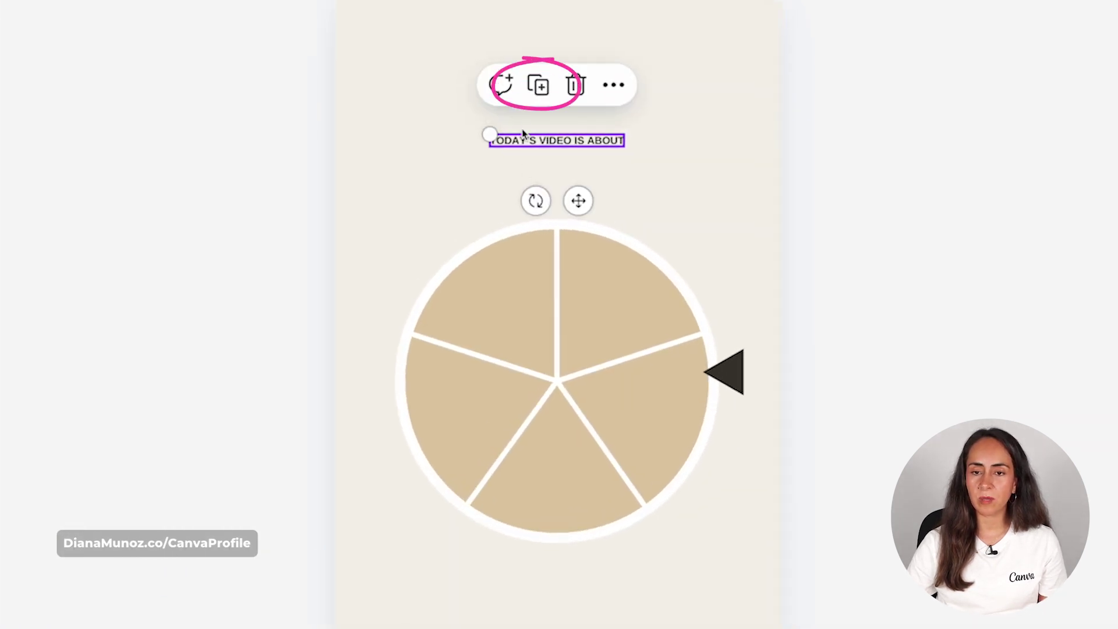
{"action": "left_click", "coordinate": [538, 85]}
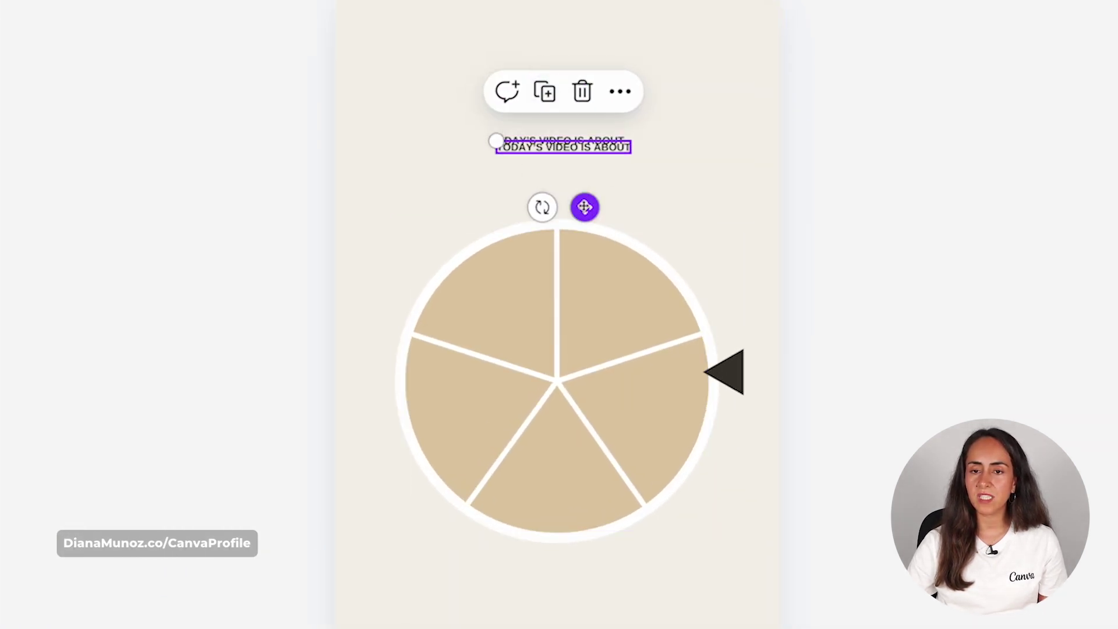
{"action": "double_click", "coordinate": [576, 176]}
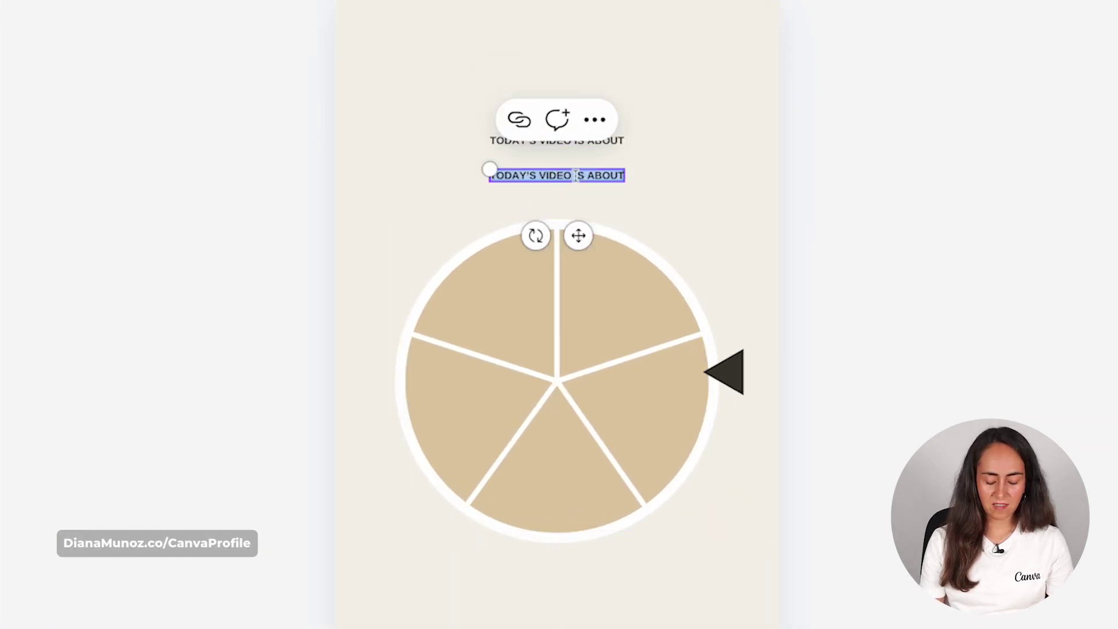
{"action": "key", "text": "BackSpace"}
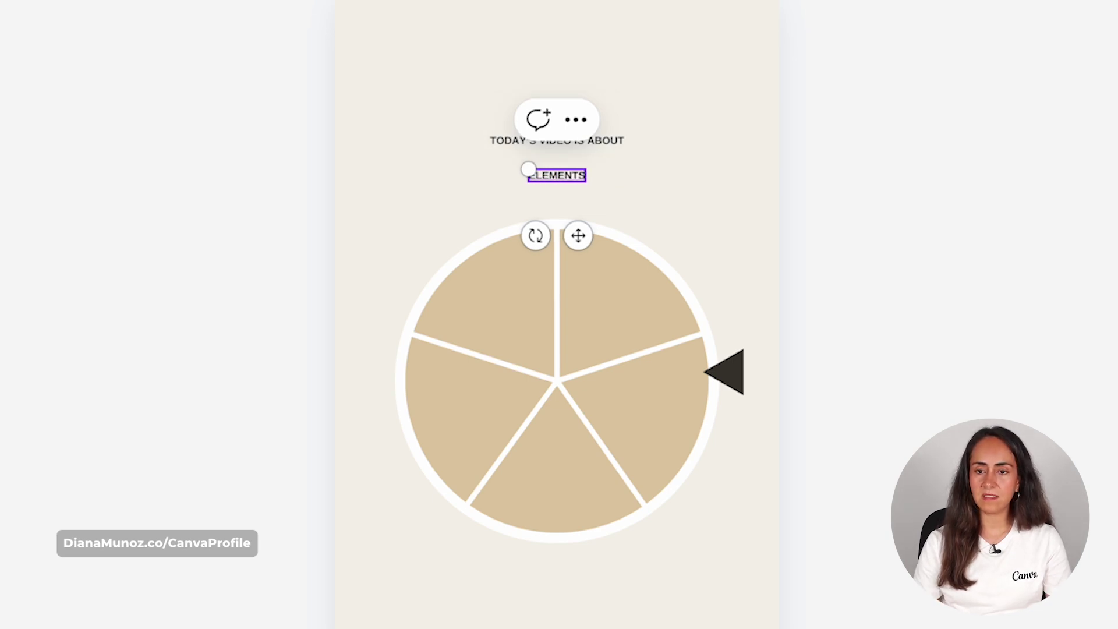
{"action": "left_click_drag", "start_coordinate": [578, 235], "coordinate": [516, 347]}
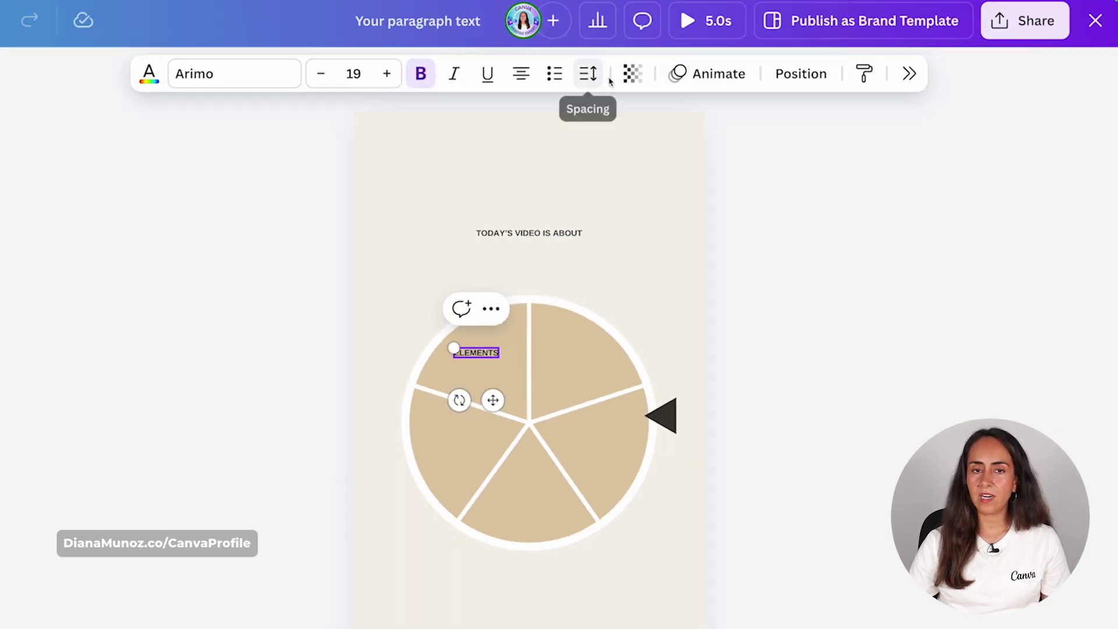
Step: Curve the ELEMENTS label at strength 38, then angle and enlarge it to 28.1
{"action": "left_click", "coordinate": [908, 80]}
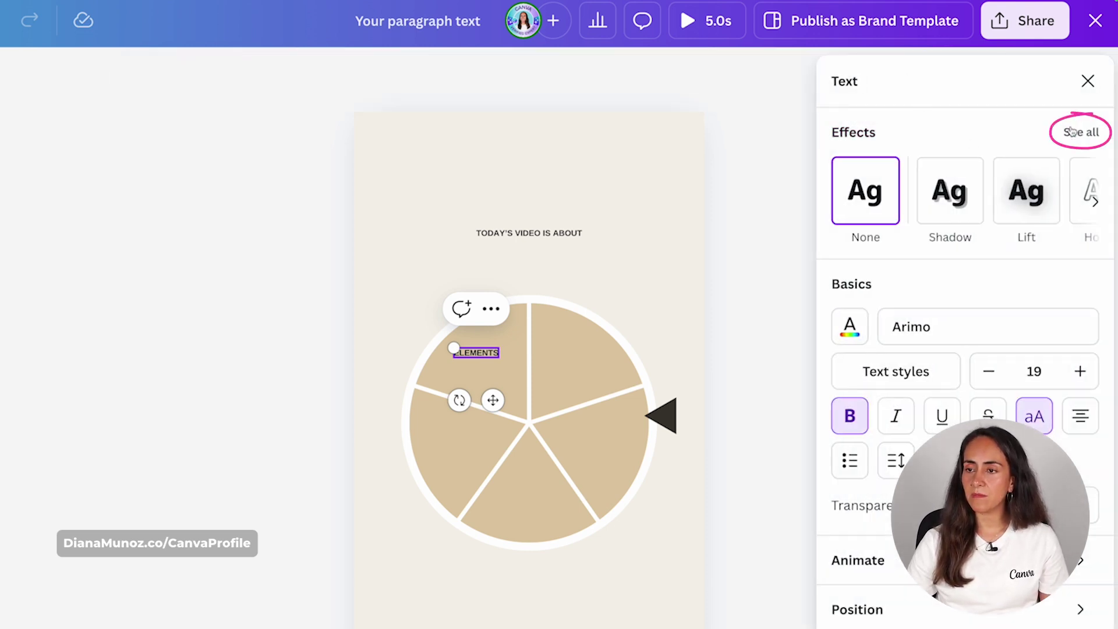
{"action": "left_click", "coordinate": [1072, 132]}
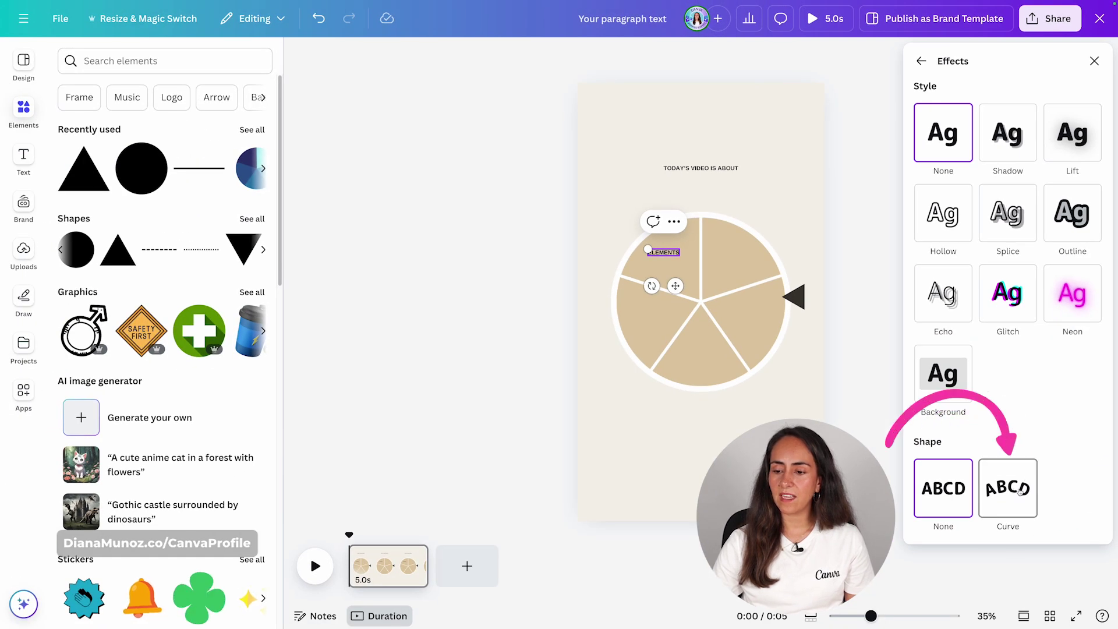
{"action": "left_click", "coordinate": [1019, 492]}
{"action": "left_click_drag", "start_coordinate": [652, 286], "coordinate": [696, 270]}
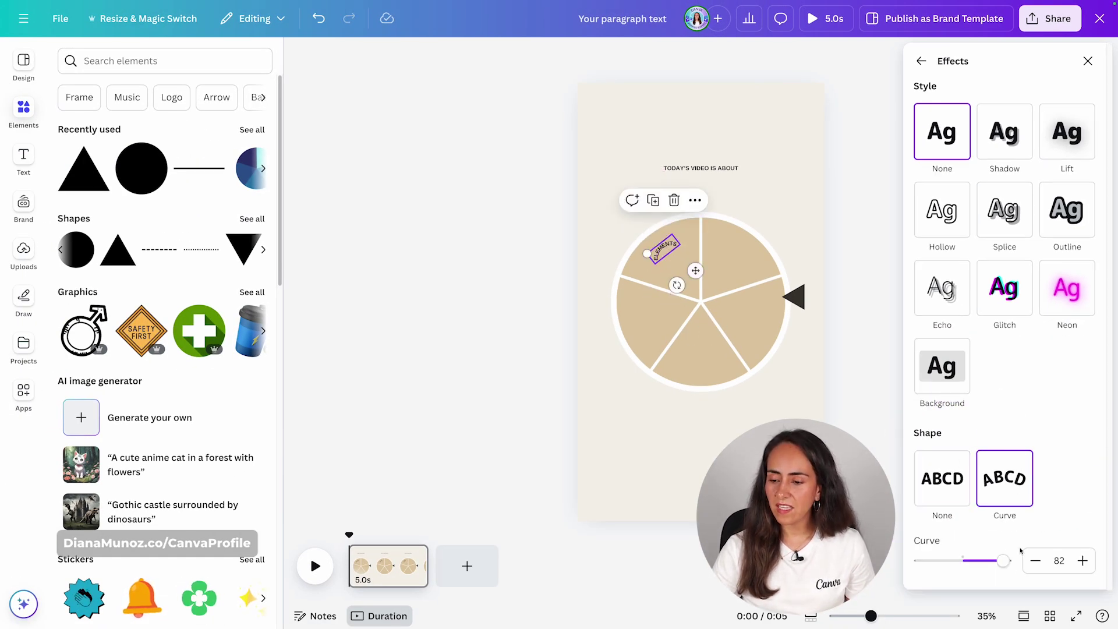
{"action": "left_click_drag", "start_coordinate": [1001, 566], "coordinate": [981, 569]}
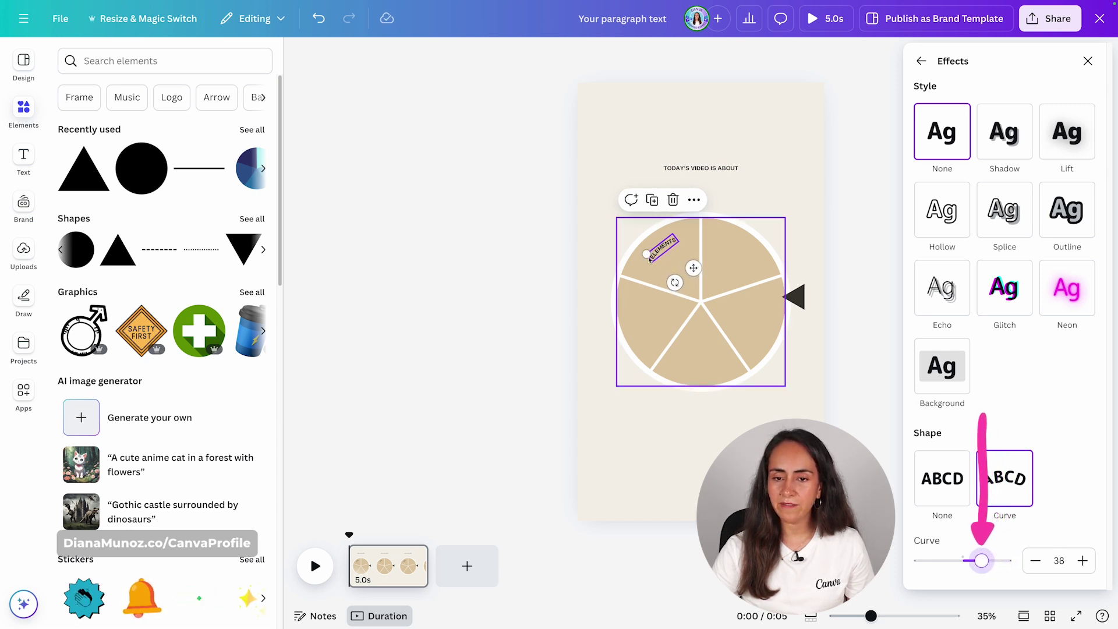
{"action": "left_click_drag", "start_coordinate": [646, 254], "coordinate": [638, 255]}
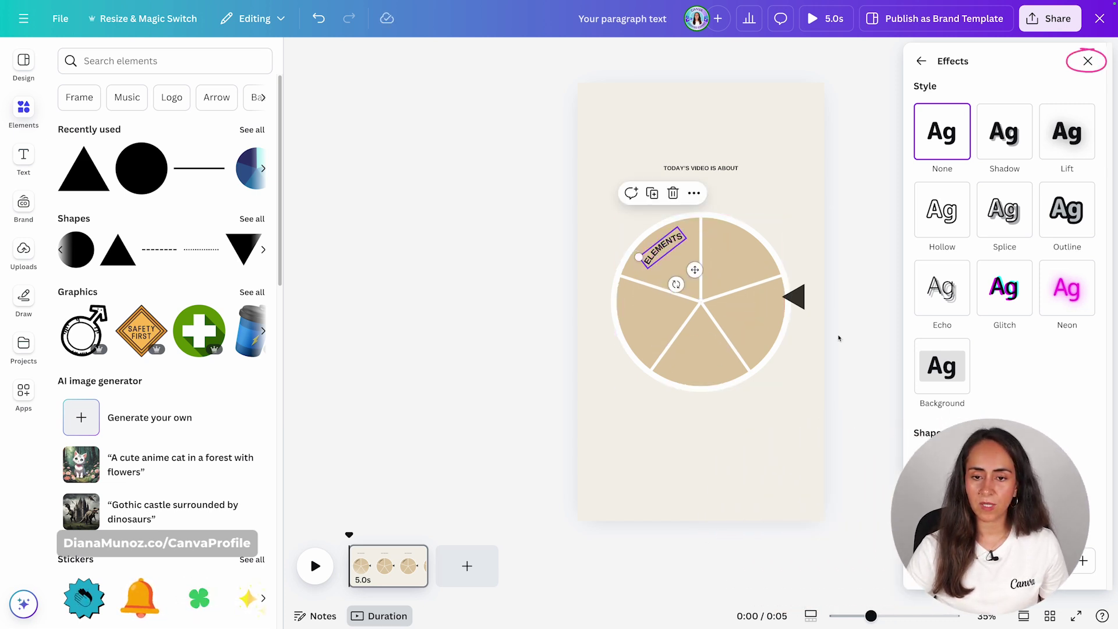
{"action": "left_click", "coordinate": [1088, 61]}
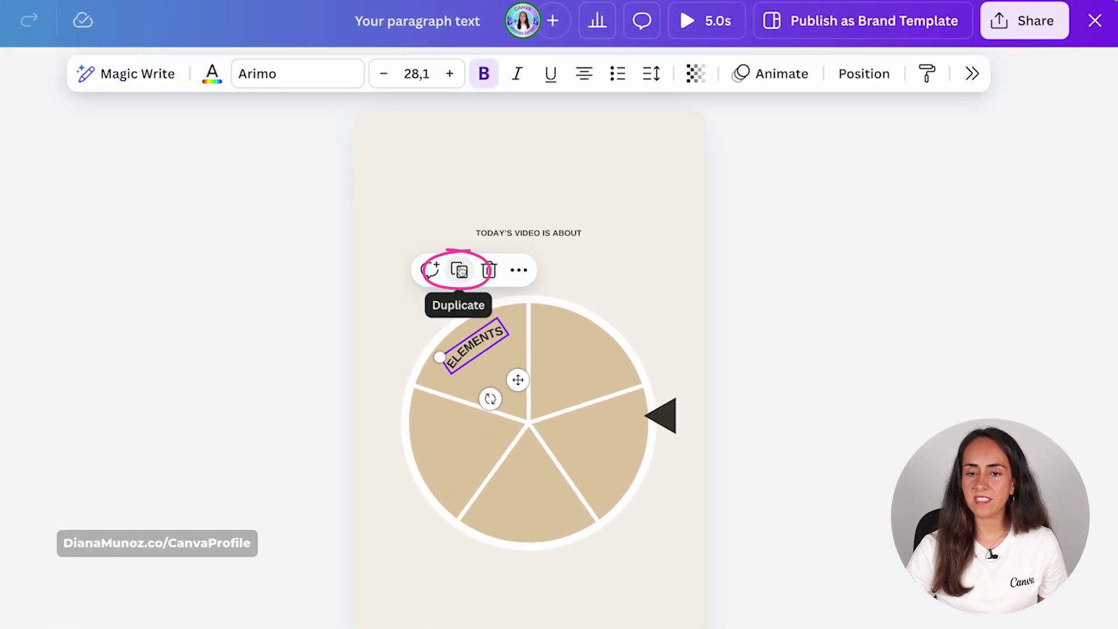
Step: Copy the curved label into three more slices, retyped as FONTS, COLORS and TEMPLATES
{"action": "left_click", "coordinate": [461, 271]}
{"action": "left_click_drag", "start_coordinate": [479, 489], "coordinate": [624, 341]}
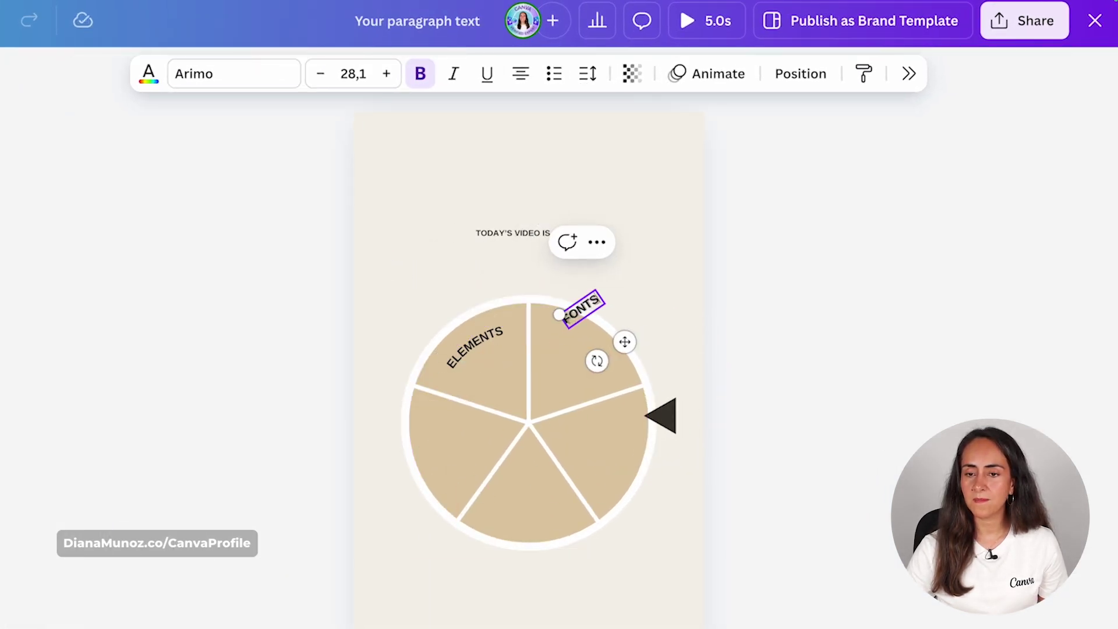
{"action": "left_click_drag", "start_coordinate": [625, 342], "coordinate": [604, 493]}
{"action": "left_click", "coordinate": [567, 282]}
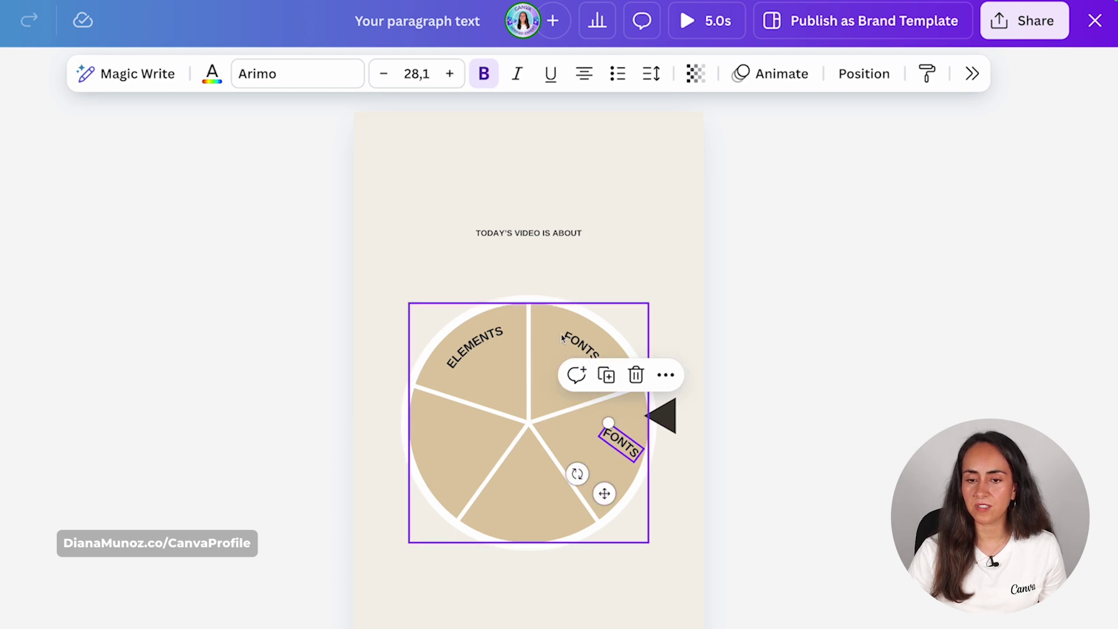
{"action": "double_click", "coordinate": [620, 446]}
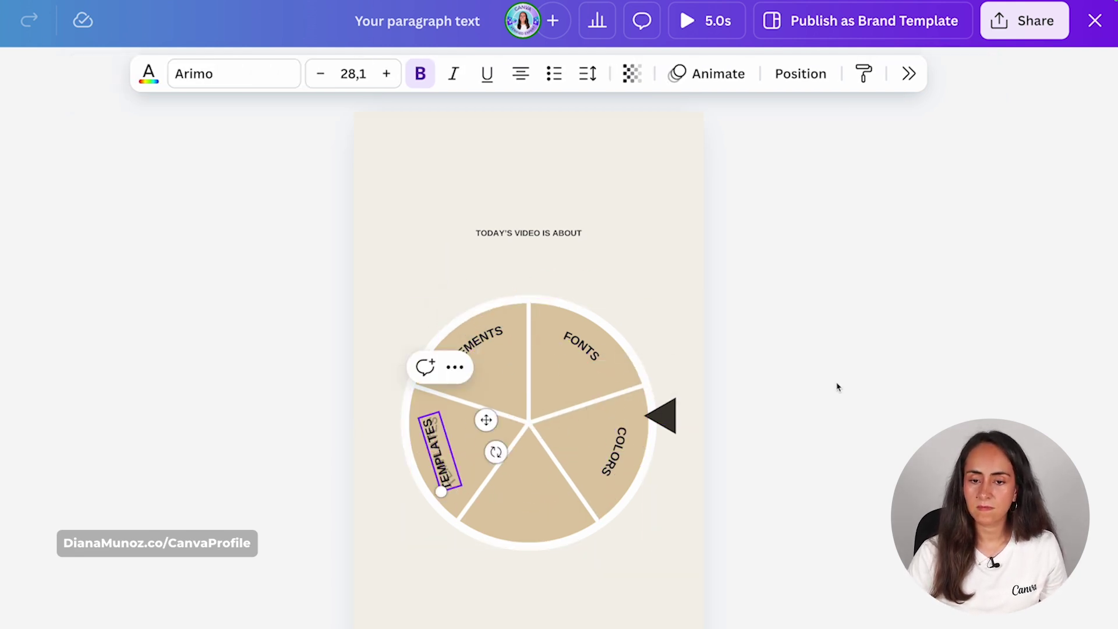
{"action": "left_click", "coordinate": [838, 387]}
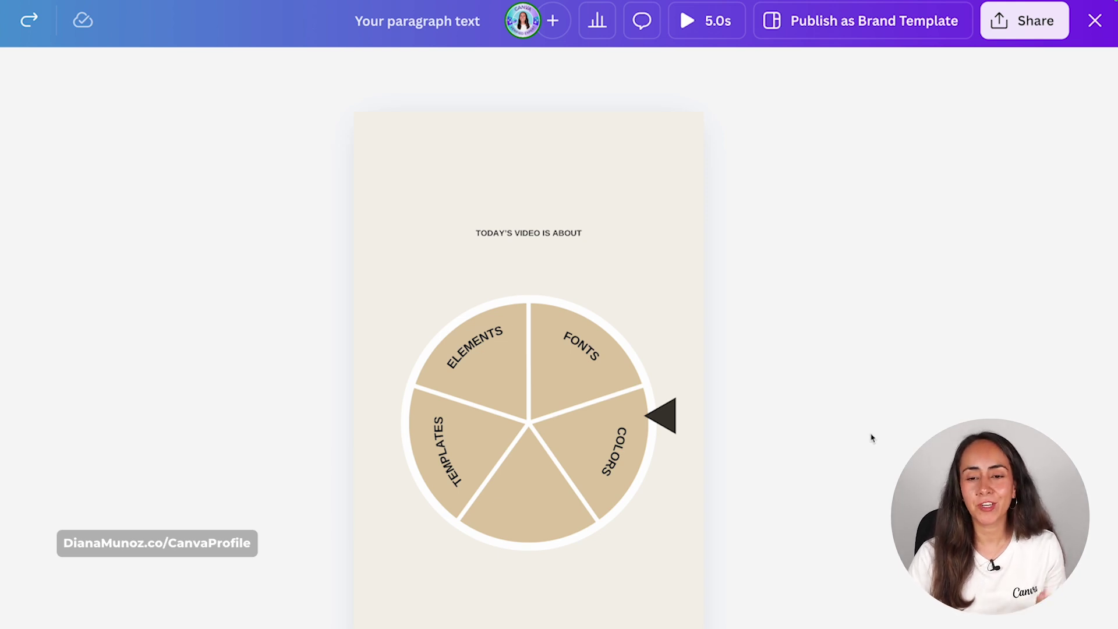
{"action": "left_click", "coordinate": [470, 361]}
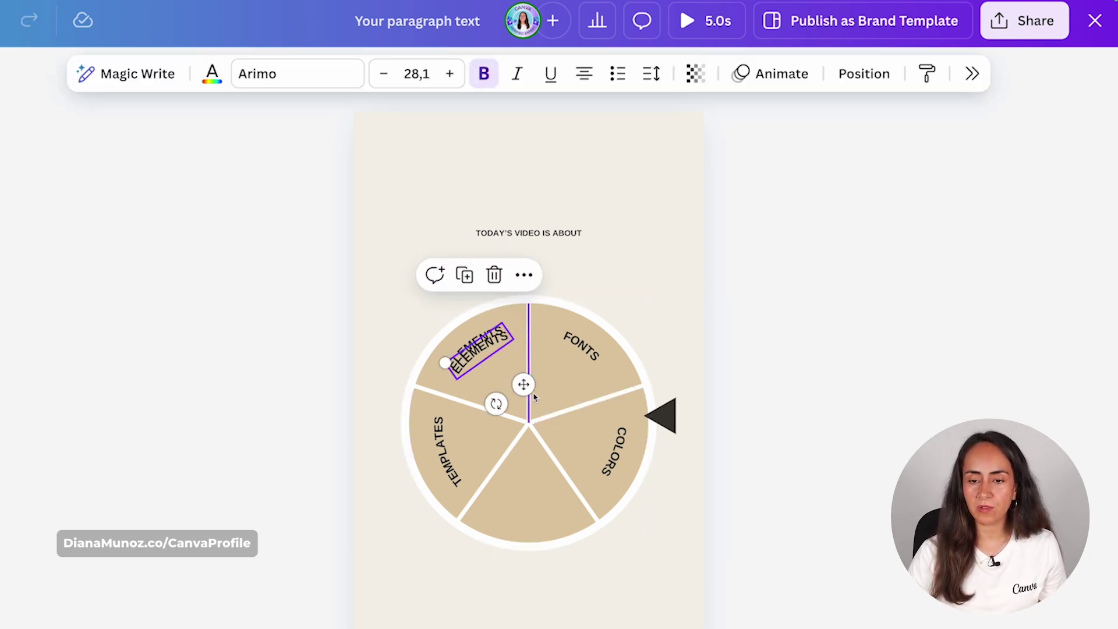
Step: Copy ELEMENTS, retype it as NEW TOOLS, flip it upside down and place it in the bottom slice
{"action": "left_click_drag", "start_coordinate": [534, 398], "coordinate": [549, 420]}
{"action": "double_click", "coordinate": [502, 366]}
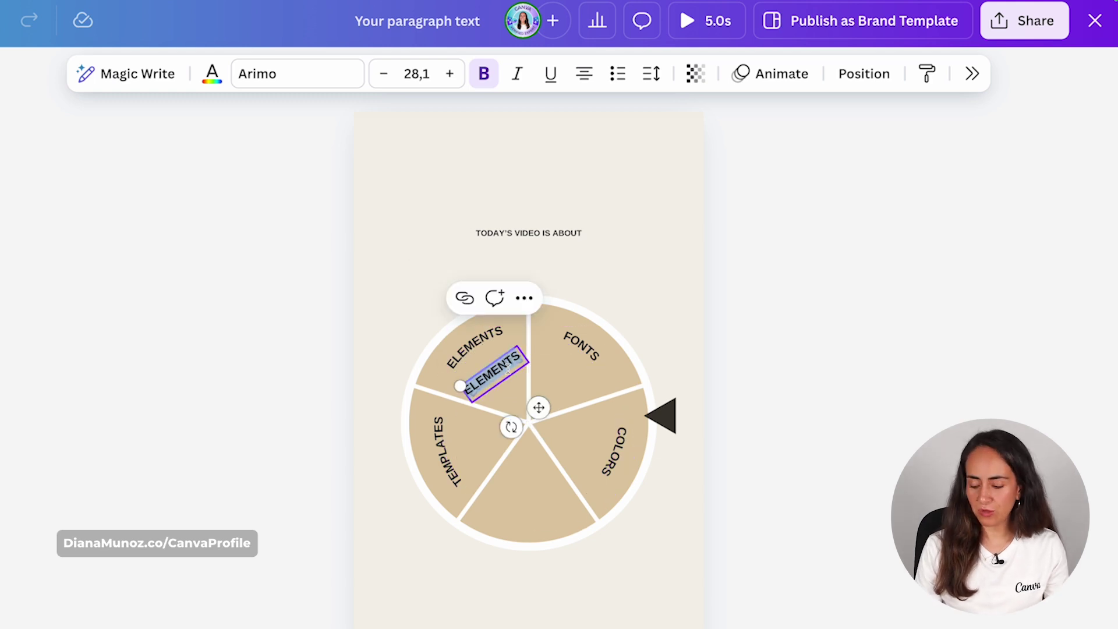
{"action": "type", "text": "NEW"}
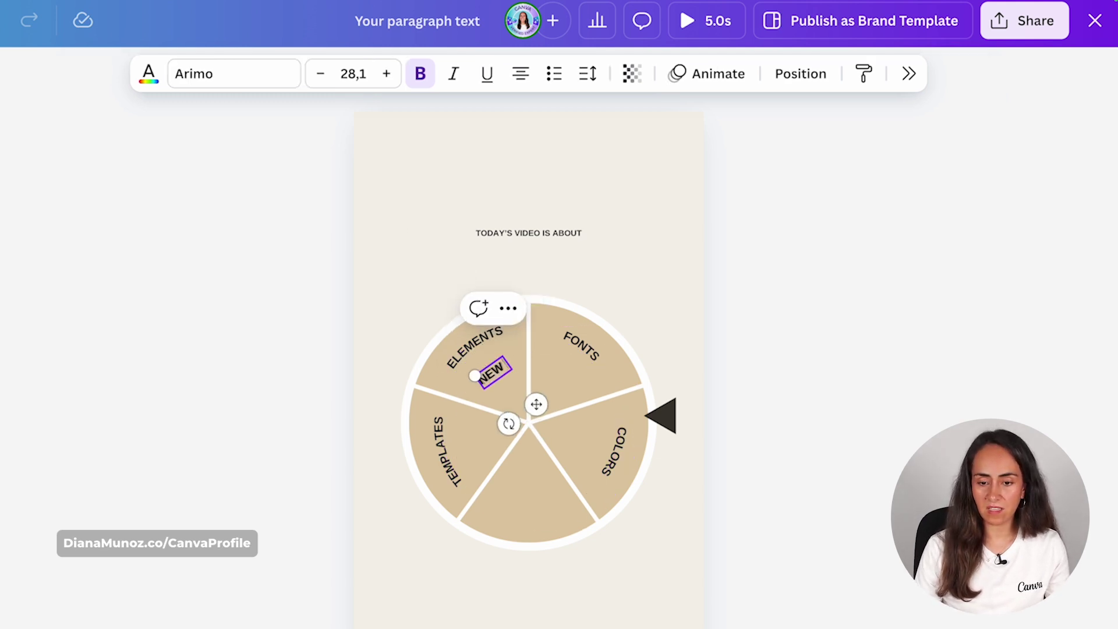
{"action": "type", "text": " TOOLS"}
{"action": "key", "text": "Escape"}
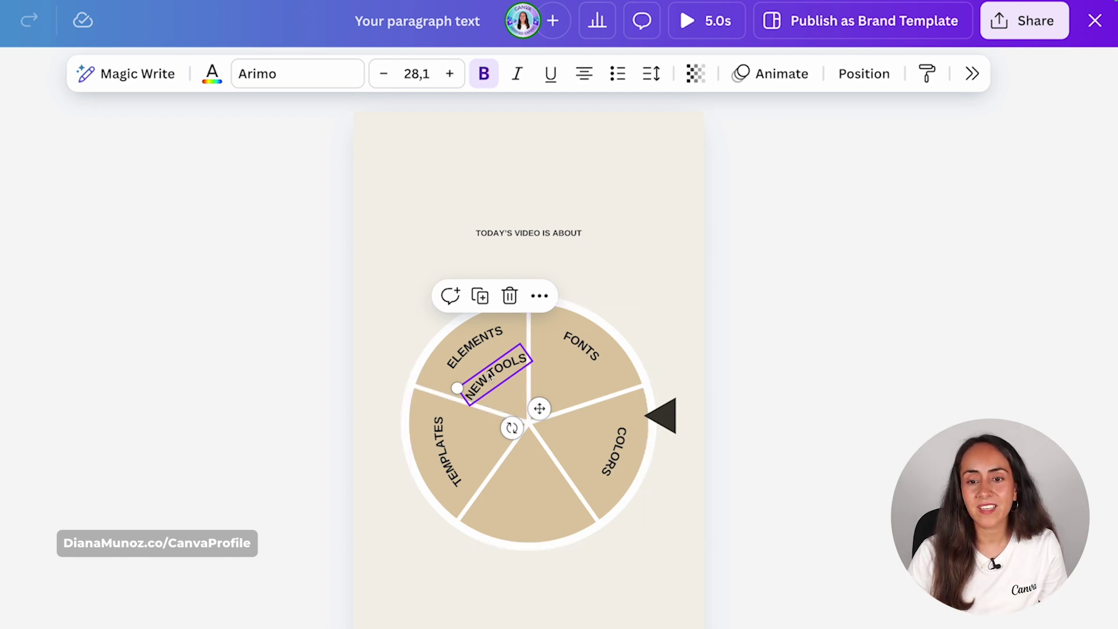
{"action": "left_click_drag", "start_coordinate": [512, 428], "coordinate": [511, 276]}
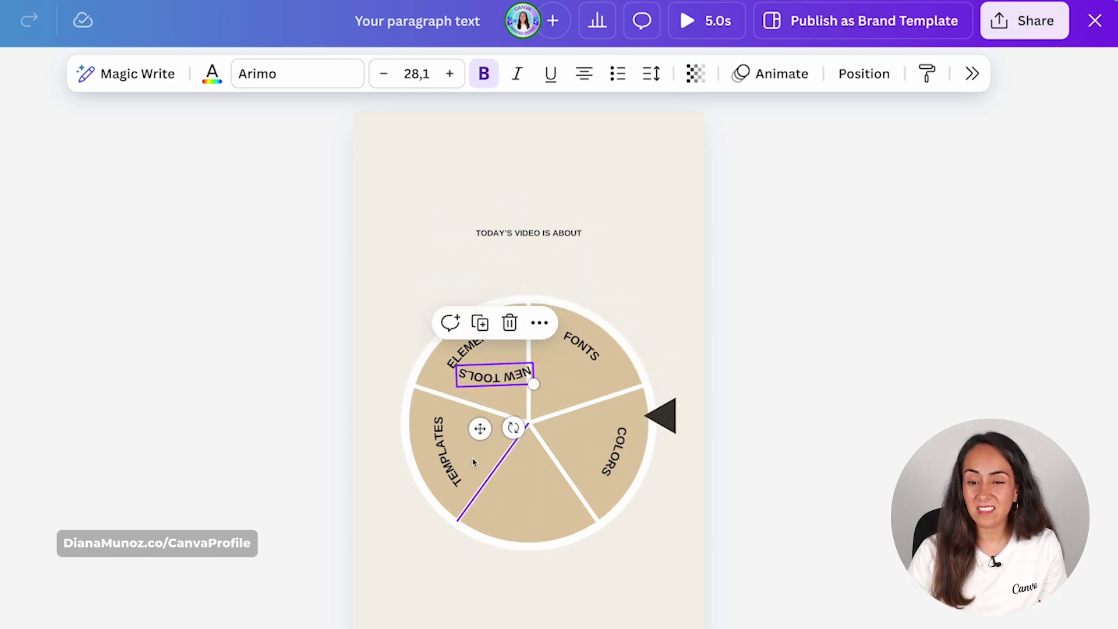
{"action": "left_click_drag", "start_coordinate": [480, 428], "coordinate": [514, 570]}
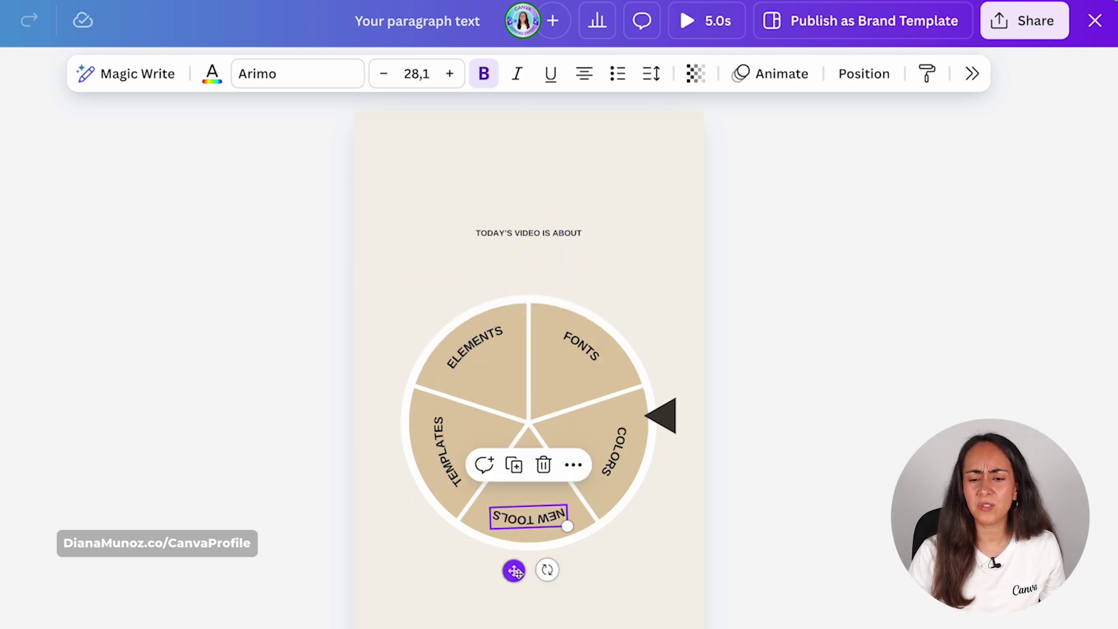
Step: Delete a stray placeholder label copy and marquee-select all wheel slices and labels
{"action": "left_click_drag", "start_coordinate": [515, 570], "coordinate": [517, 545]}
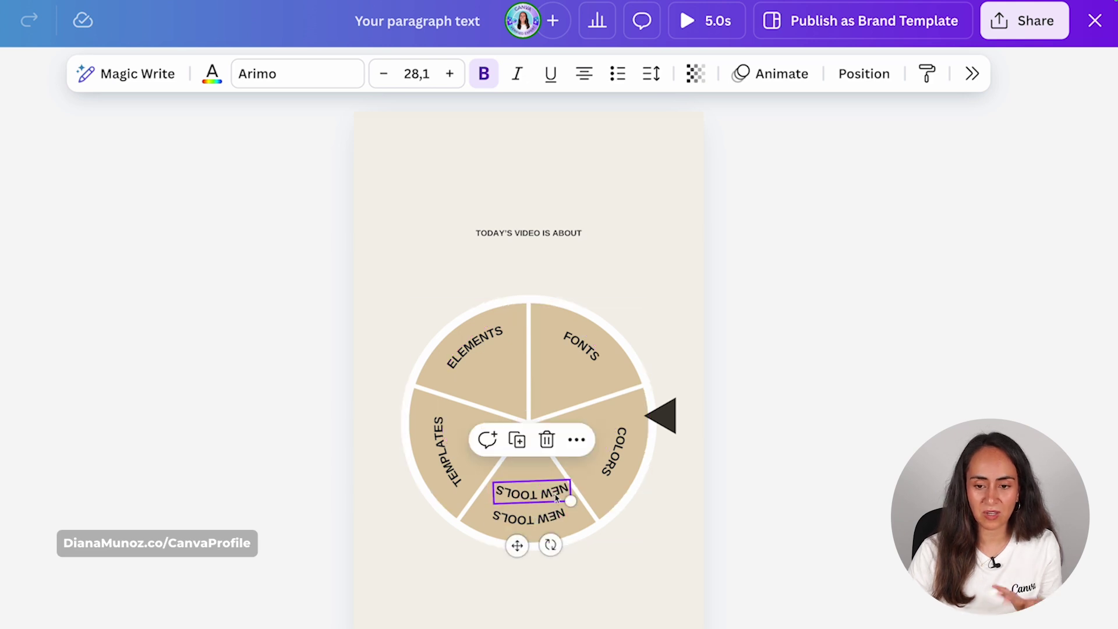
{"action": "double_click", "coordinate": [542, 495]}
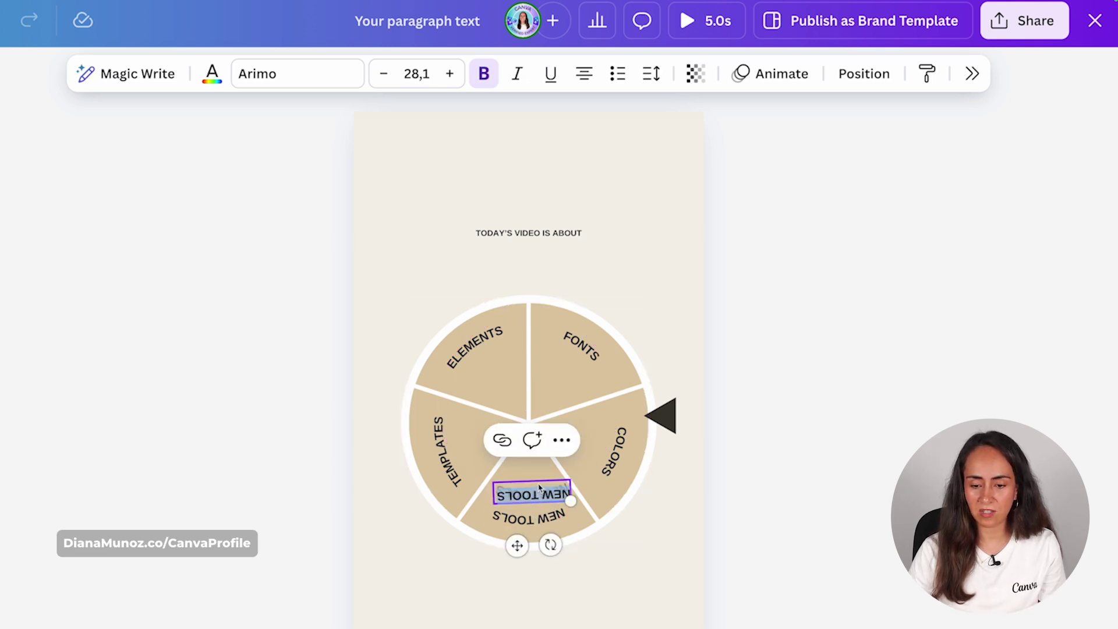
{"action": "type", "text": "DF"}
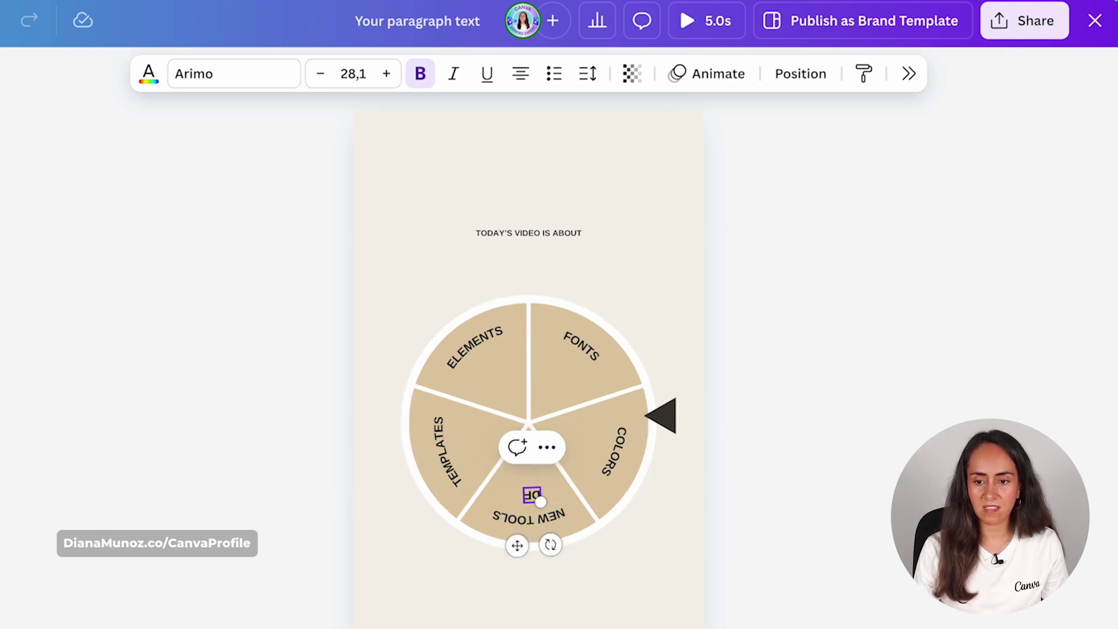
{"action": "type", "text": "DEFJDE"}
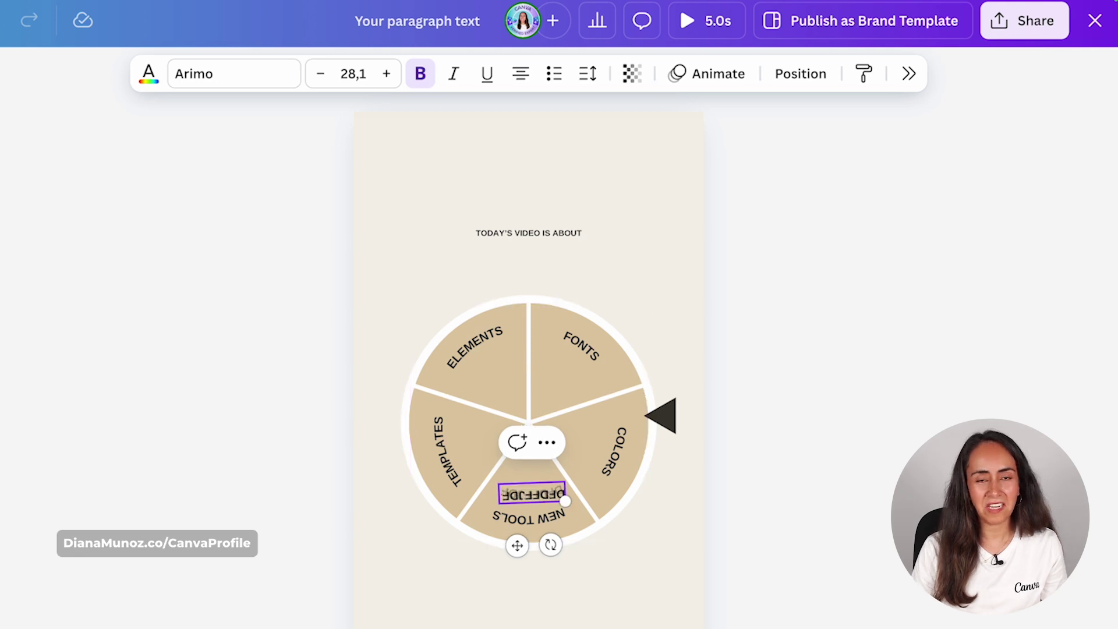
{"action": "left_click", "coordinate": [644, 616]}
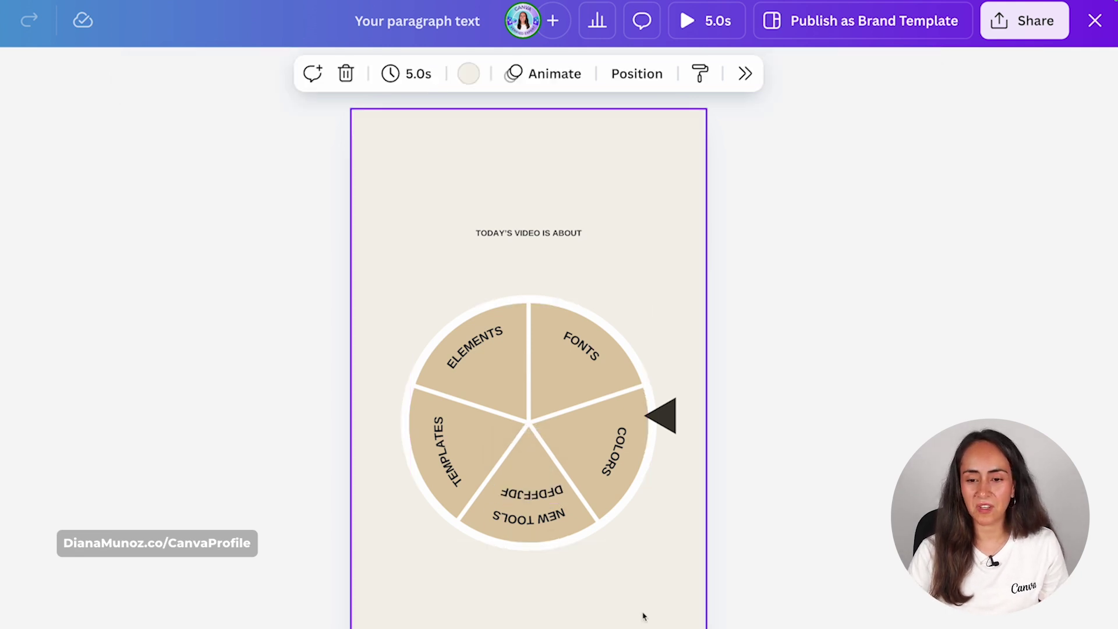
{"action": "left_click", "coordinate": [543, 500]}
{"action": "left_click", "coordinate": [547, 441]}
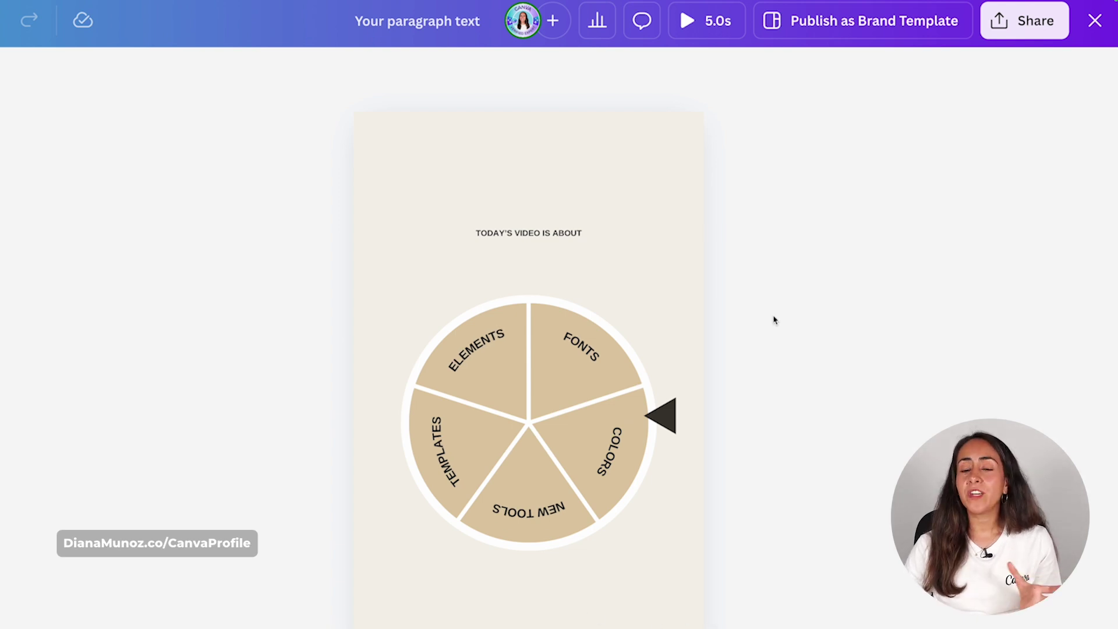
{"action": "left_click_drag", "start_coordinate": [368, 284], "coordinate": [633, 572]}
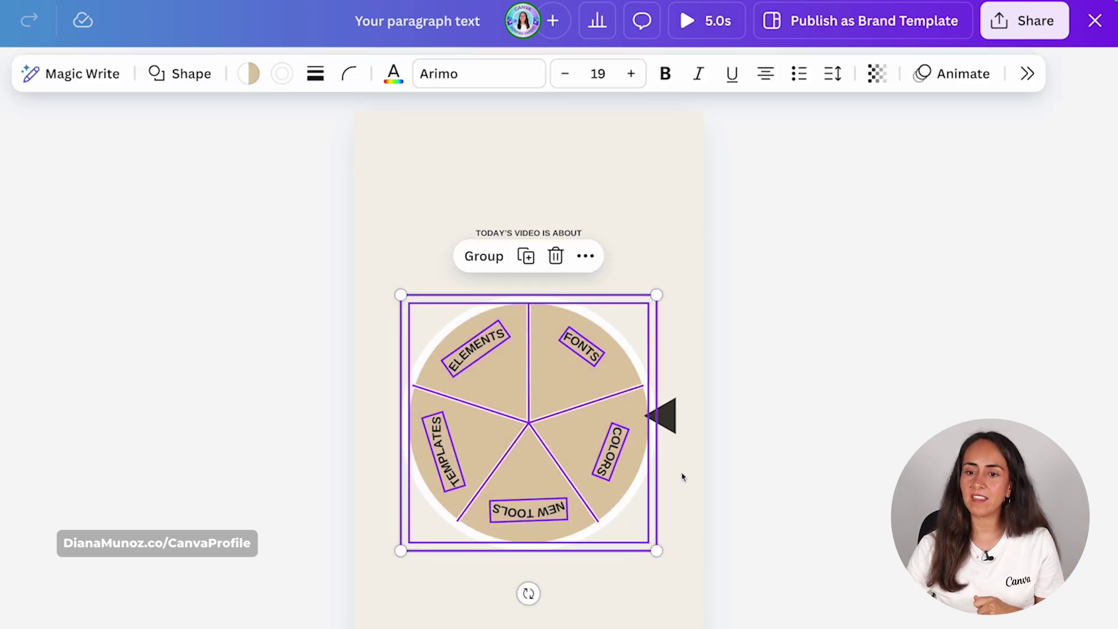
Step: Group every wheel slice and label together, leaving the triangle pointer out
{"action": "left_click", "coordinate": [662, 421]}
{"action": "left_click", "coordinate": [619, 239]}
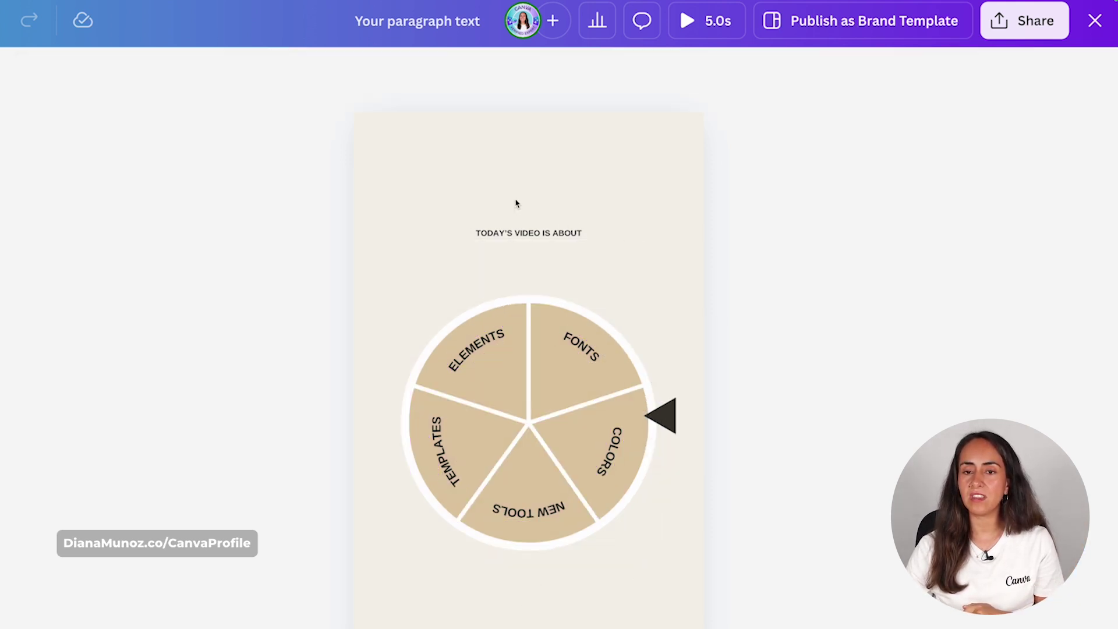
{"action": "left_click", "coordinate": [528, 233]}
{"action": "left_click_drag", "start_coordinate": [358, 272], "coordinate": [638, 590]}
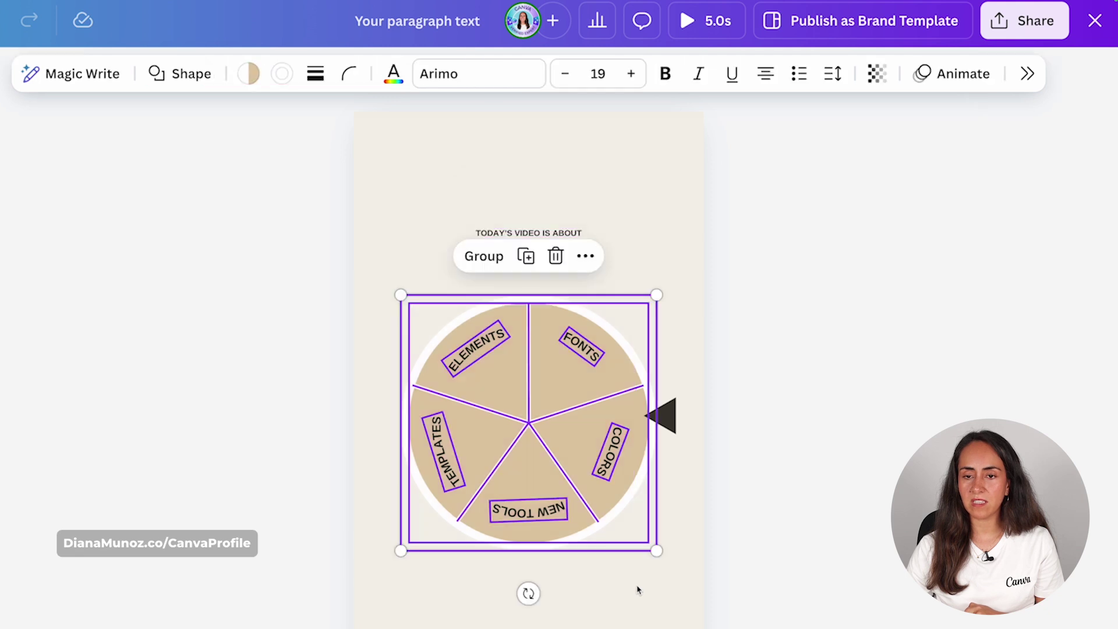
{"action": "left_click", "coordinate": [474, 256]}
{"action": "key", "text": "Escape"}
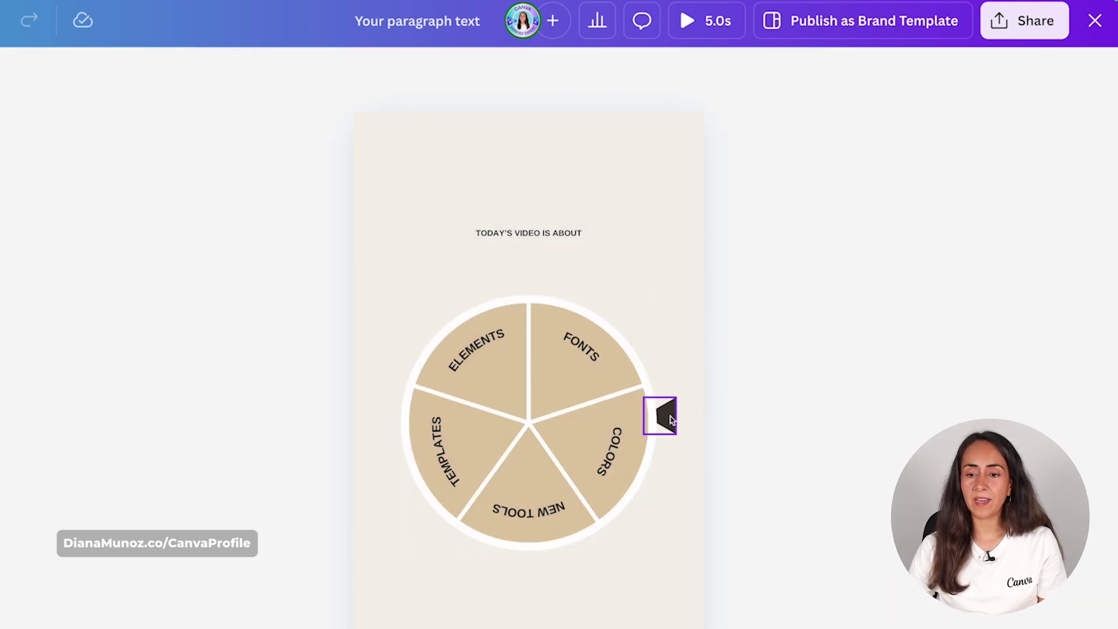
Step: Move the triangle pointer to the top layer above the wheel group
{"action": "left_click", "coordinate": [668, 418]}
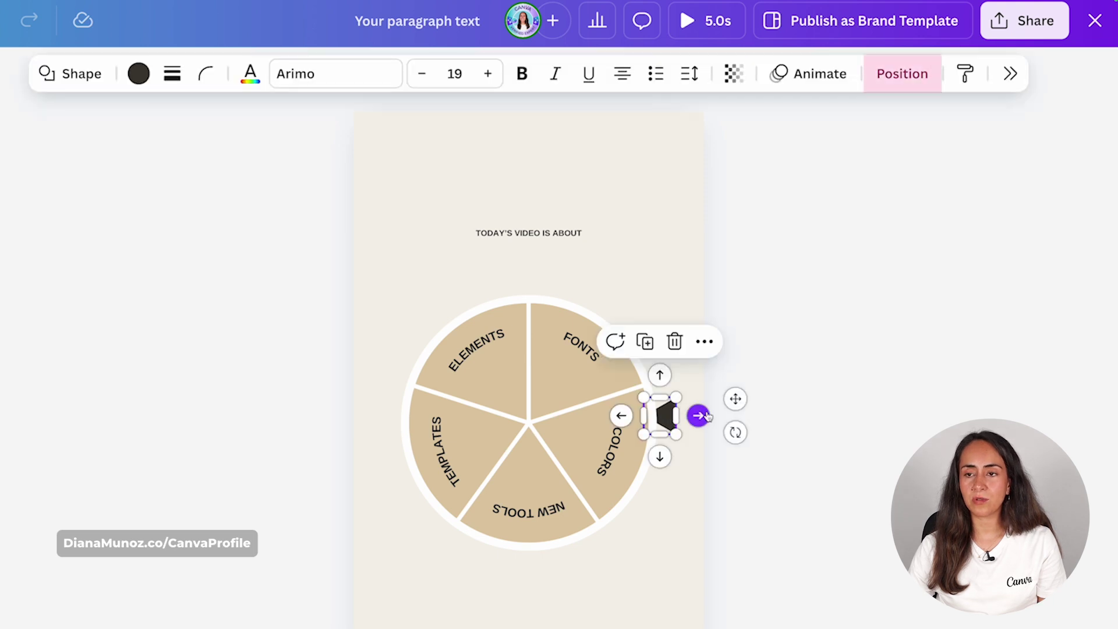
{"action": "left_click", "coordinate": [902, 73]}
{"action": "left_click_drag", "start_coordinate": [859, 360], "coordinate": [874, 221]}
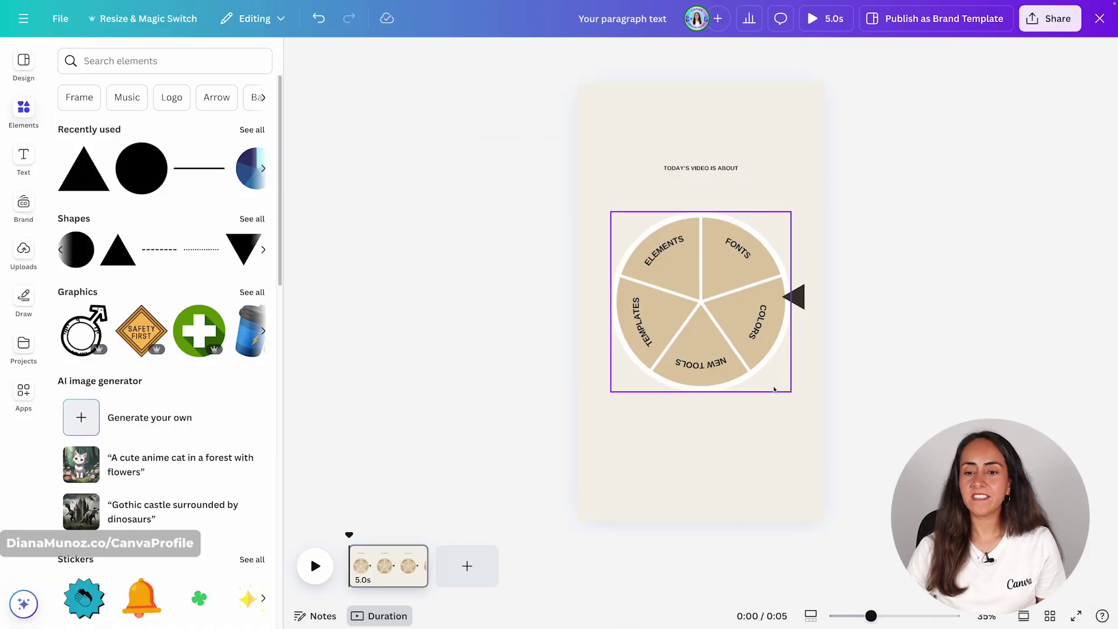
Step: Apply the Rotate animation to the grouped wheel and push its speed to maximum
{"action": "left_click", "coordinate": [778, 385]}
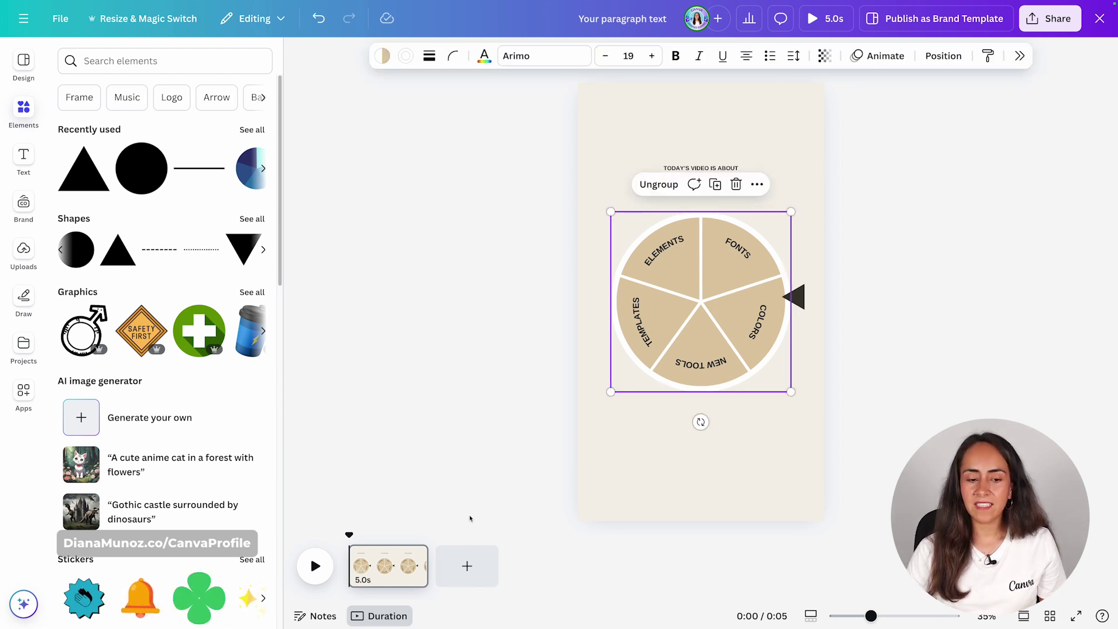
{"action": "left_click", "coordinate": [878, 55]}
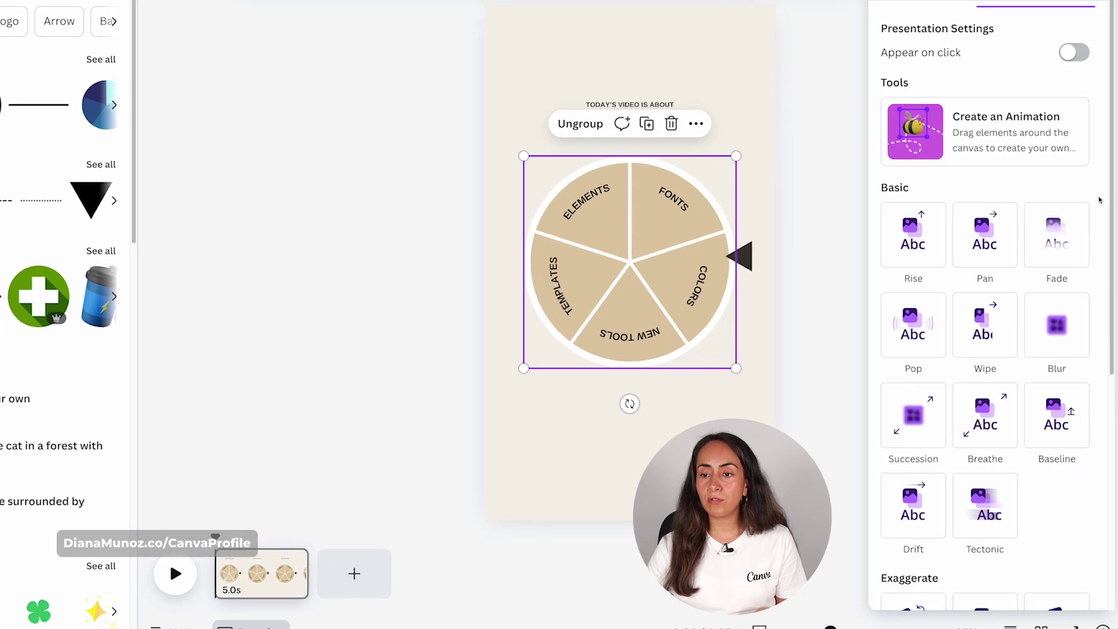
{"action": "scroll", "coordinate": [1099, 246], "scroll_direction": "down", "scroll_amount": 5}
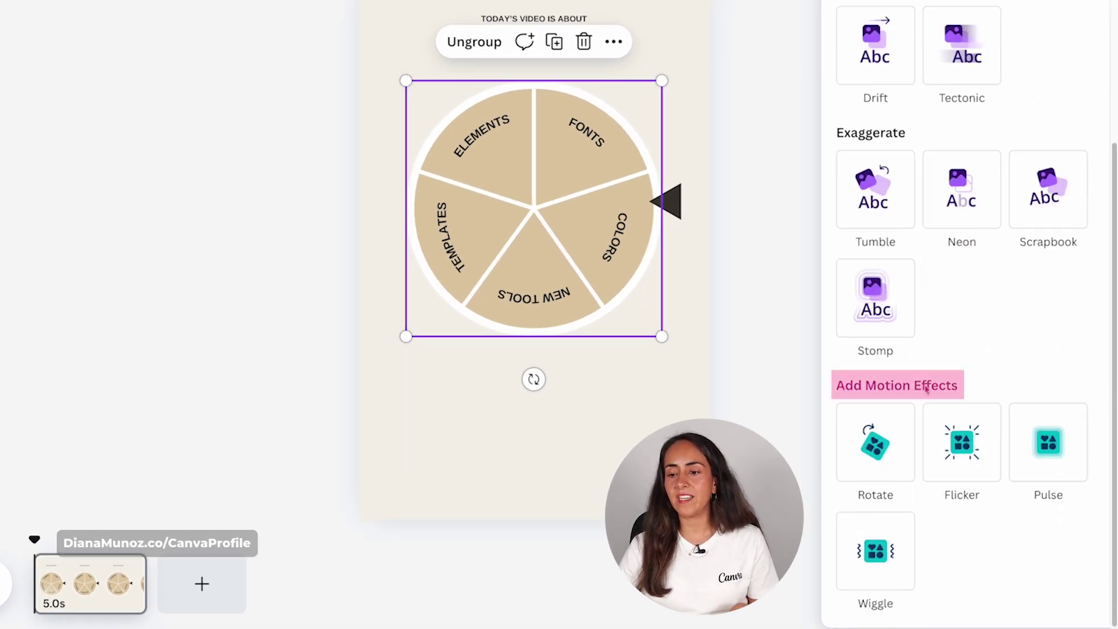
{"action": "left_click", "coordinate": [880, 430]}
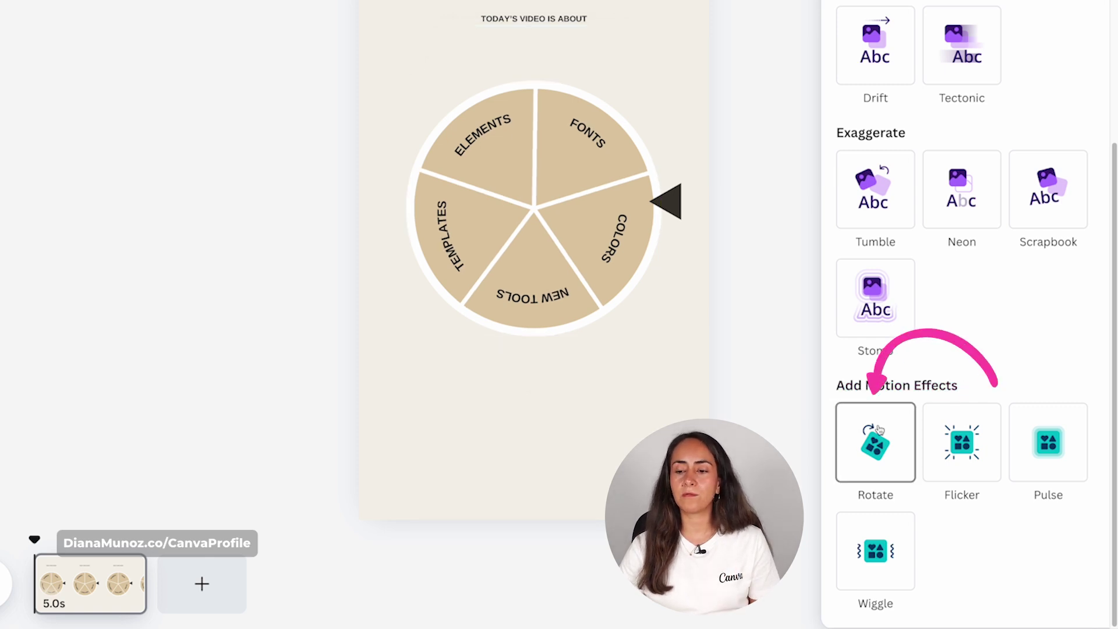
{"action": "left_click", "coordinate": [879, 429]}
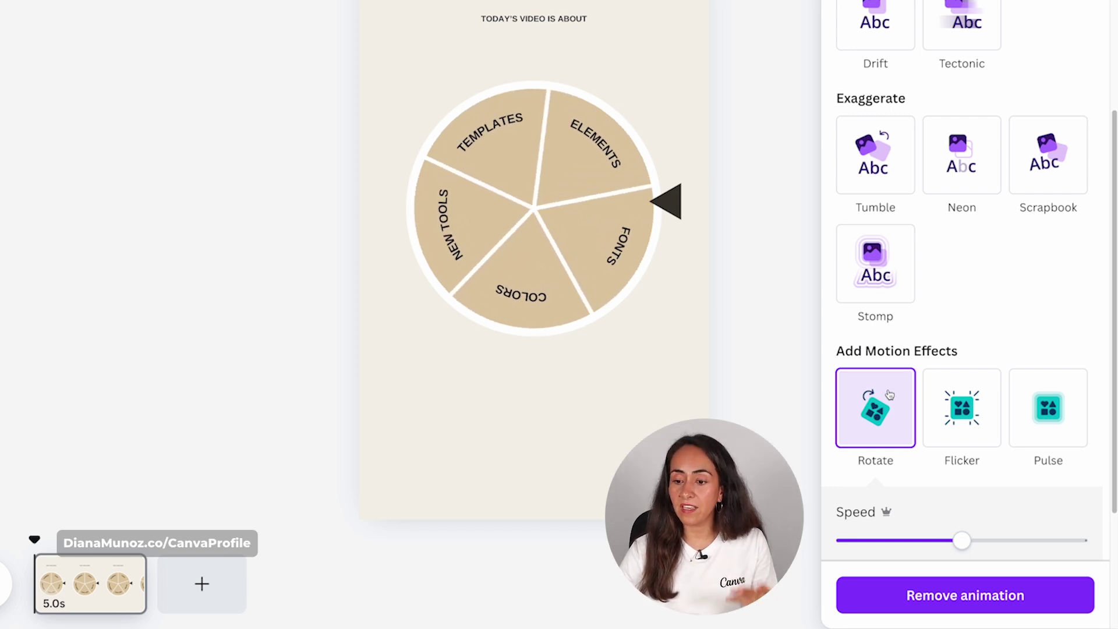
{"action": "scroll", "coordinate": [890, 396], "scroll_direction": "down", "scroll_amount": 3}
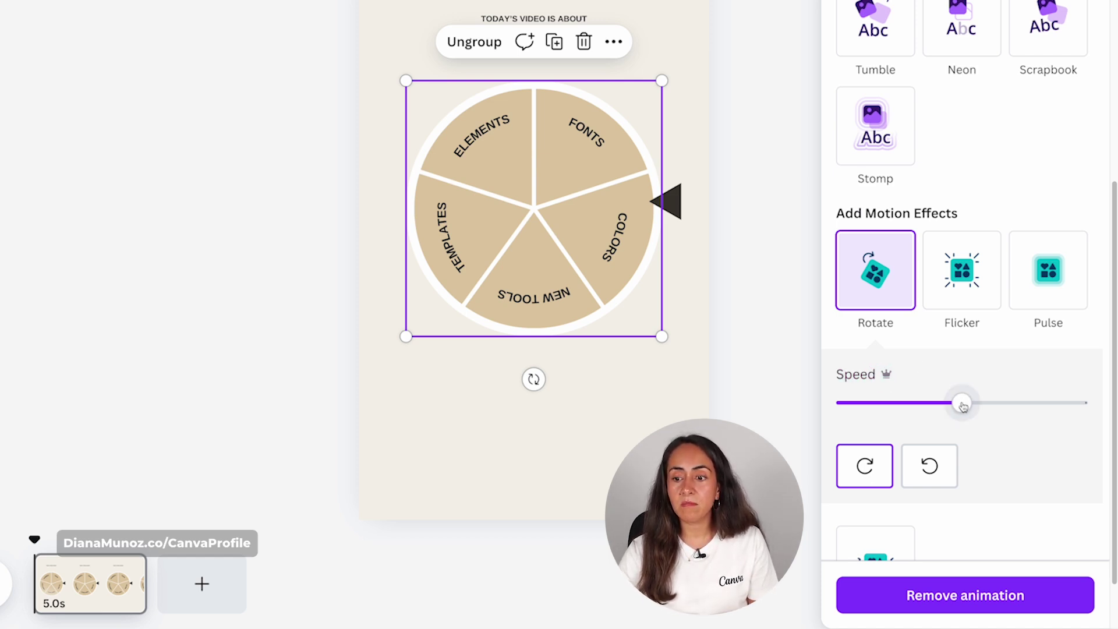
{"action": "left_click_drag", "start_coordinate": [962, 406], "coordinate": [1073, 405]}
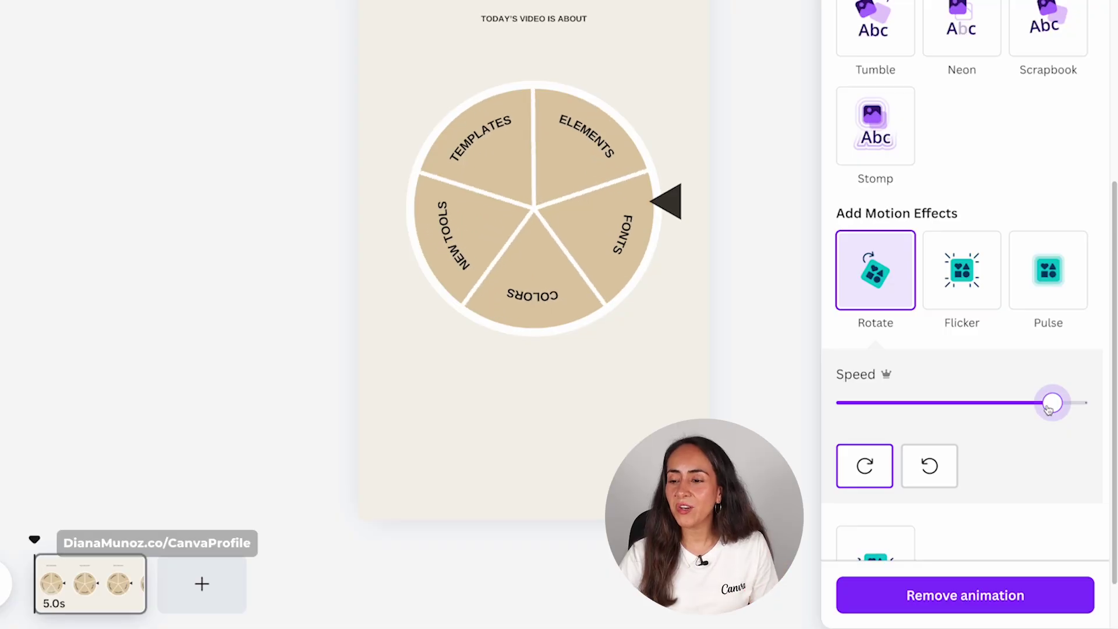
{"action": "left_click_drag", "start_coordinate": [1066, 408], "coordinate": [1105, 413]}
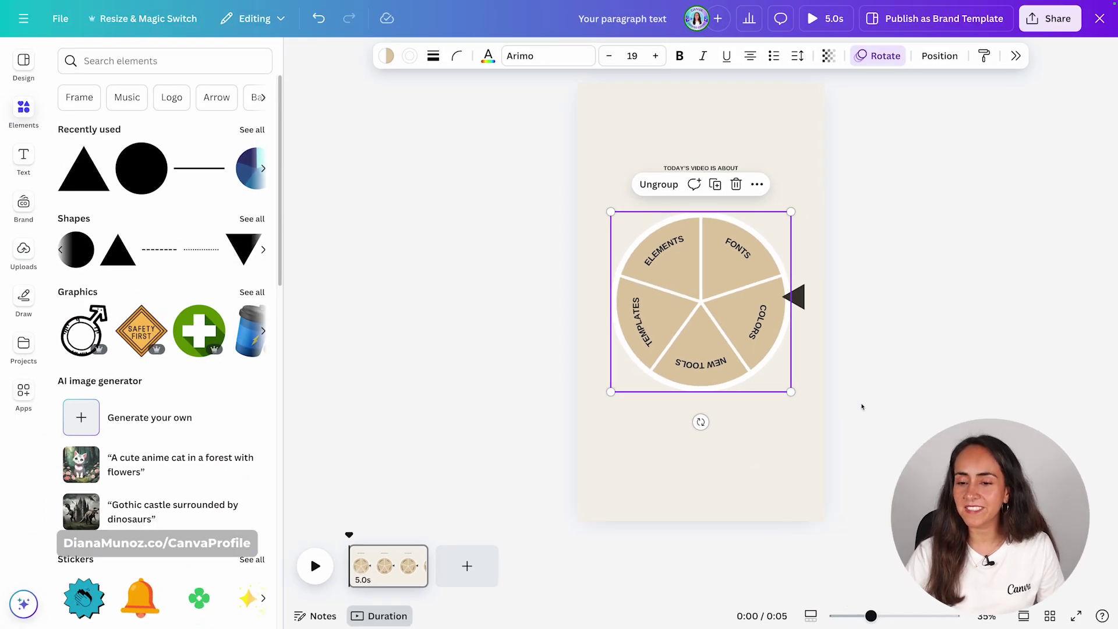
{"action": "left_click", "coordinate": [446, 237]}
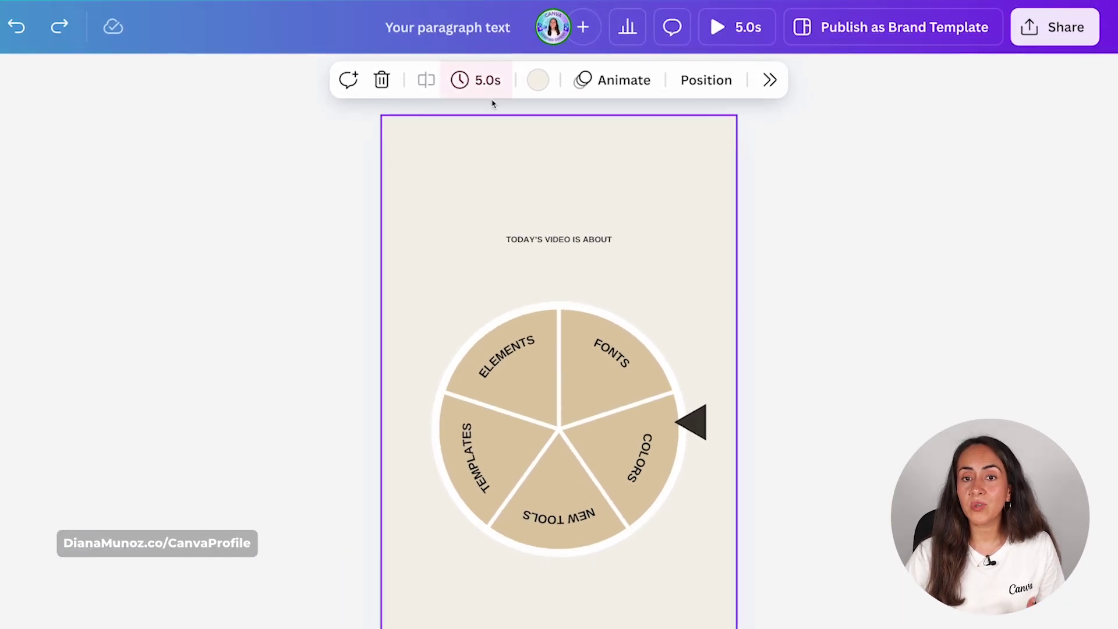
Step: Set the page duration to 2.8 seconds and duplicate the page
{"action": "left_click", "coordinate": [476, 80]}
{"action": "left_click", "coordinate": [551, 149]}
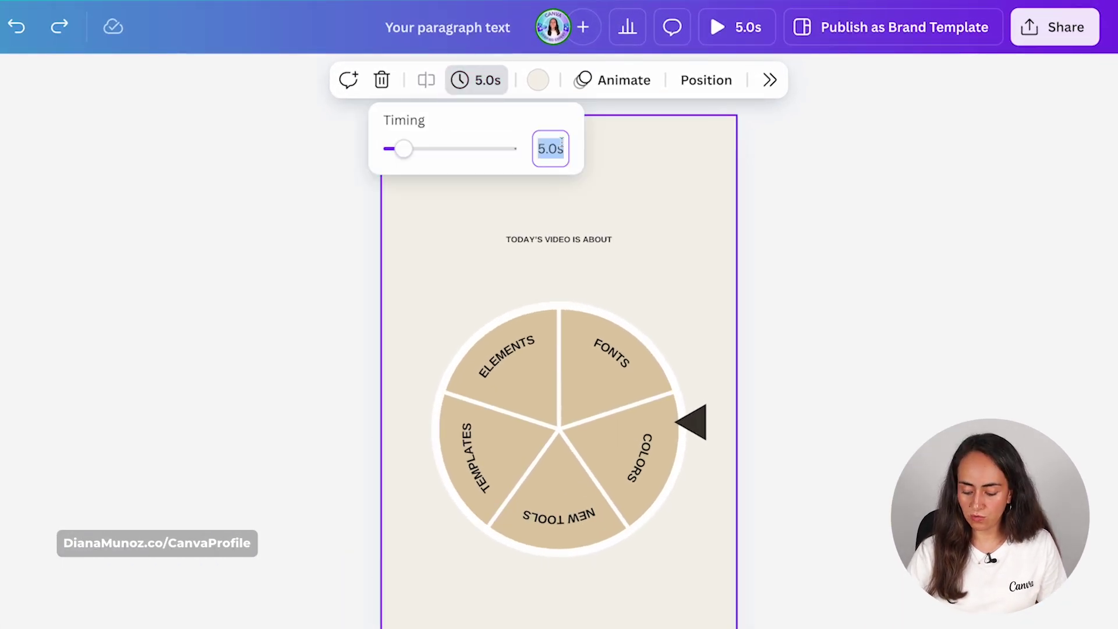
{"action": "type", "text": "2.8"}
{"action": "key", "text": "Return"}
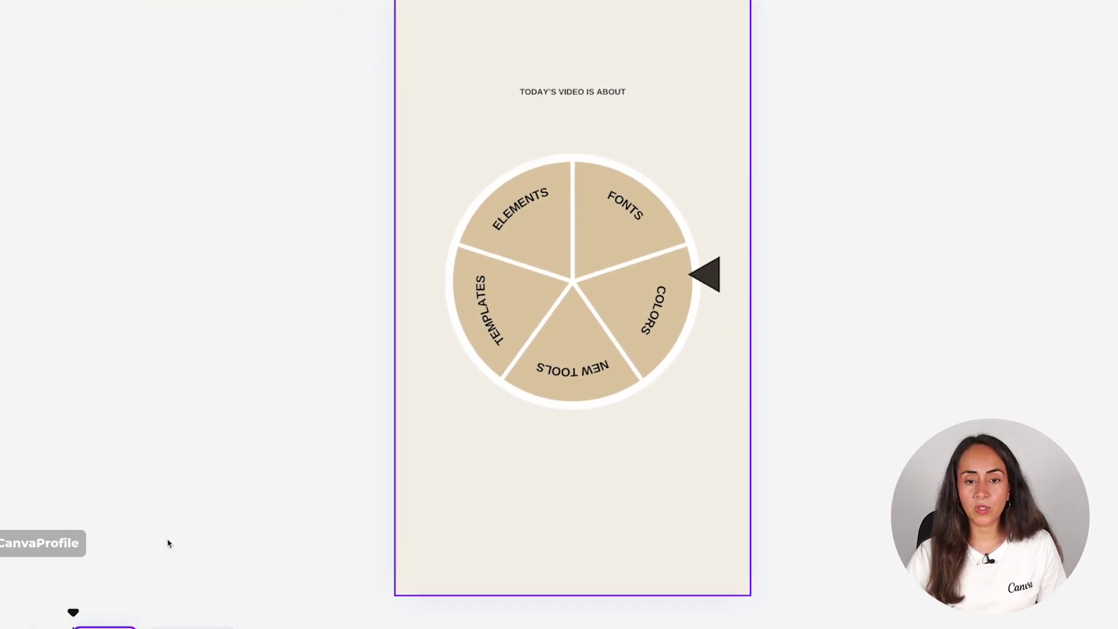
{"action": "left_click", "coordinate": [123, 556]}
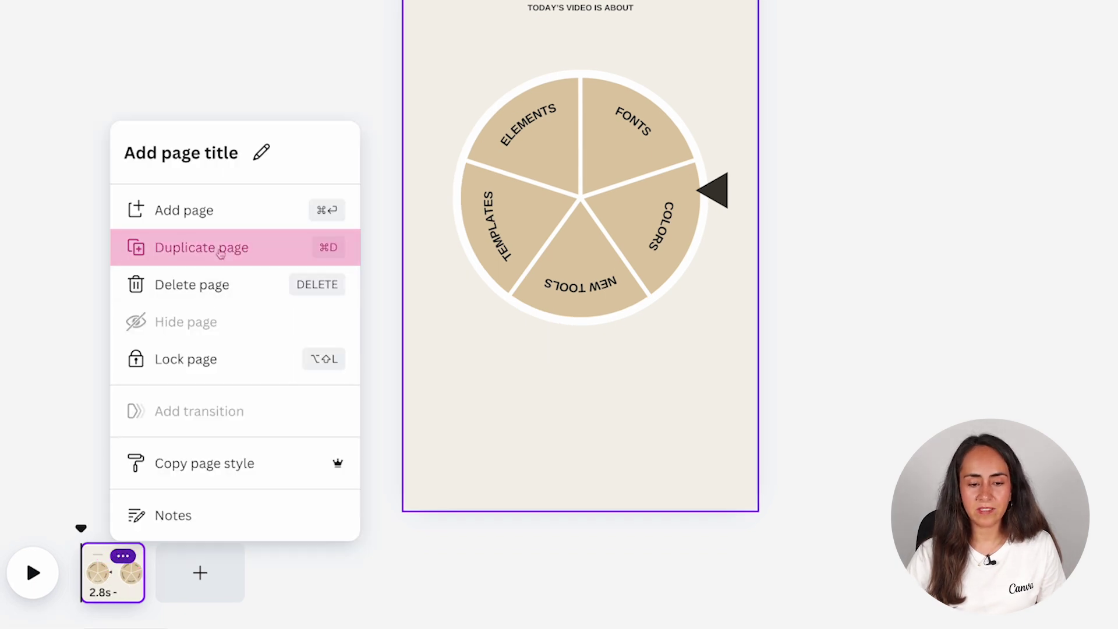
{"action": "left_click", "coordinate": [221, 250]}
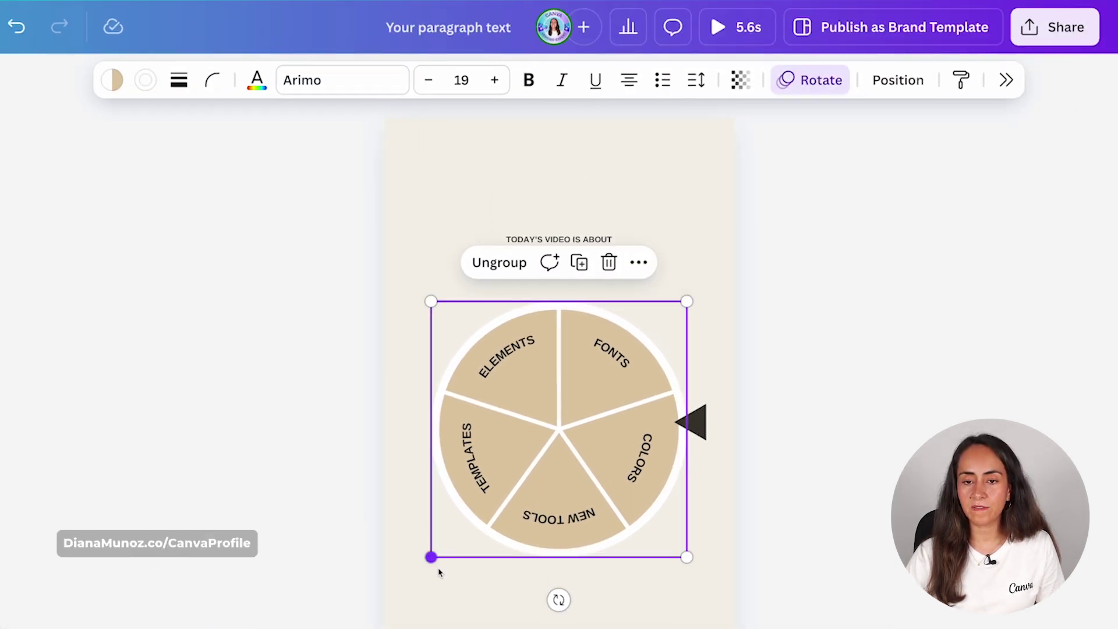
Step: Apply Rotate to the second page's wheel and lower its speed
{"action": "left_click", "coordinate": [821, 82]}
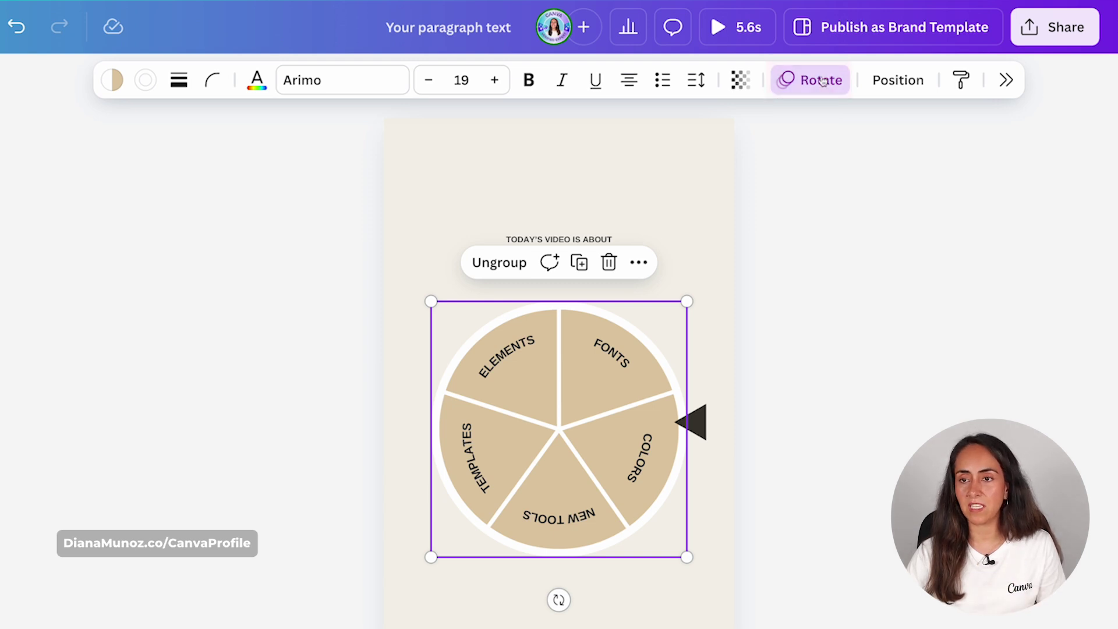
{"action": "scroll", "coordinate": [1091, 544], "scroll_direction": "down", "scroll_amount": 10}
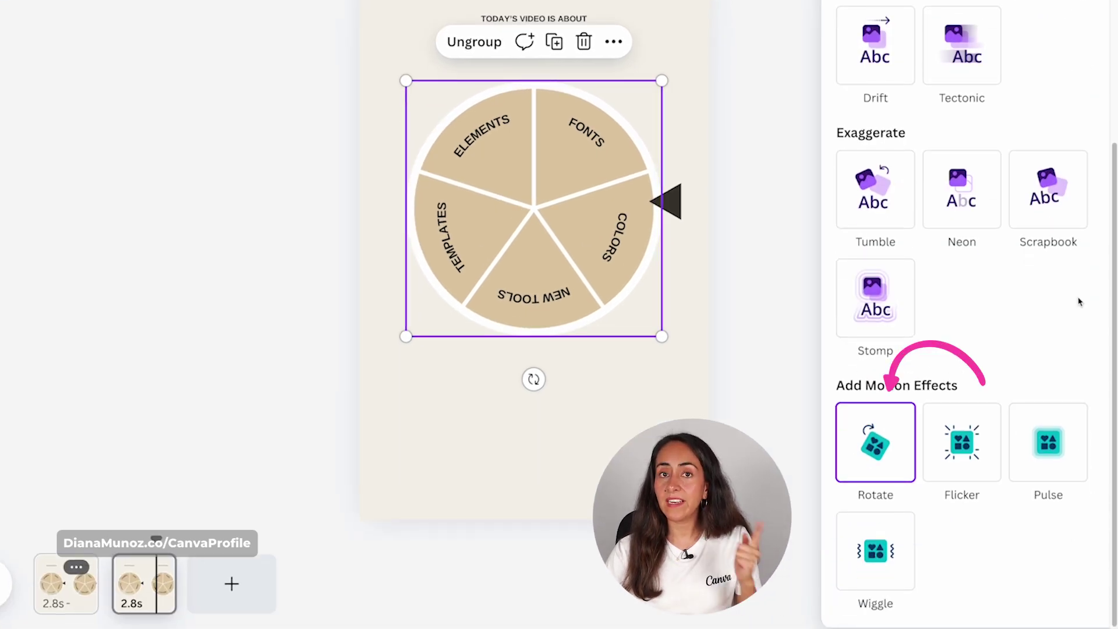
{"action": "left_click", "coordinate": [872, 444]}
{"action": "left_click", "coordinate": [872, 444]}
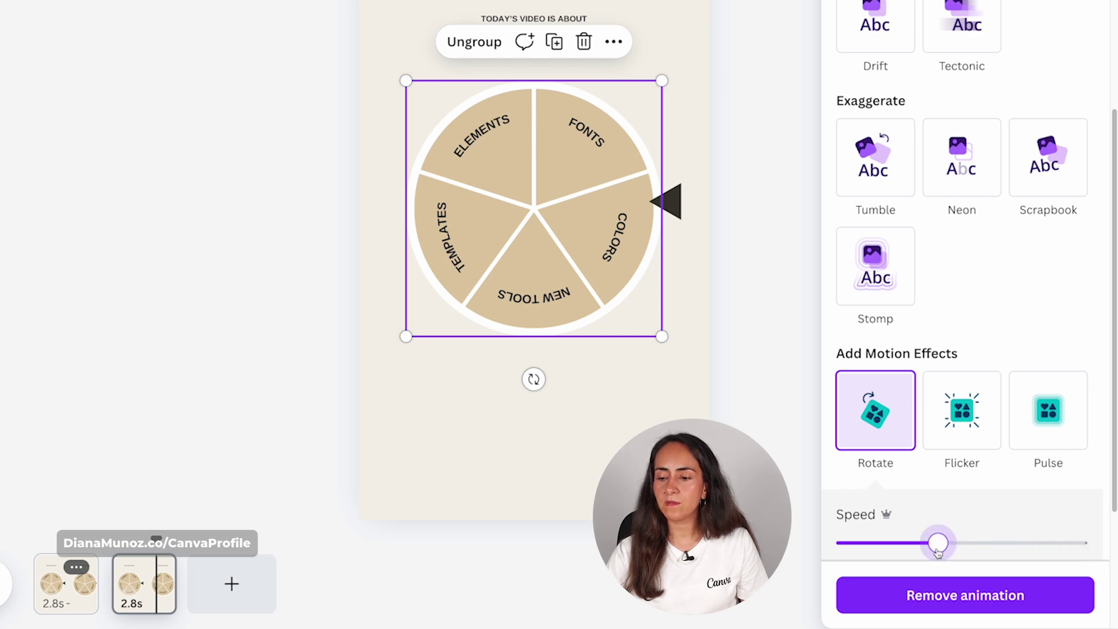
{"action": "left_click_drag", "start_coordinate": [882, 552], "coordinate": [869, 552]}
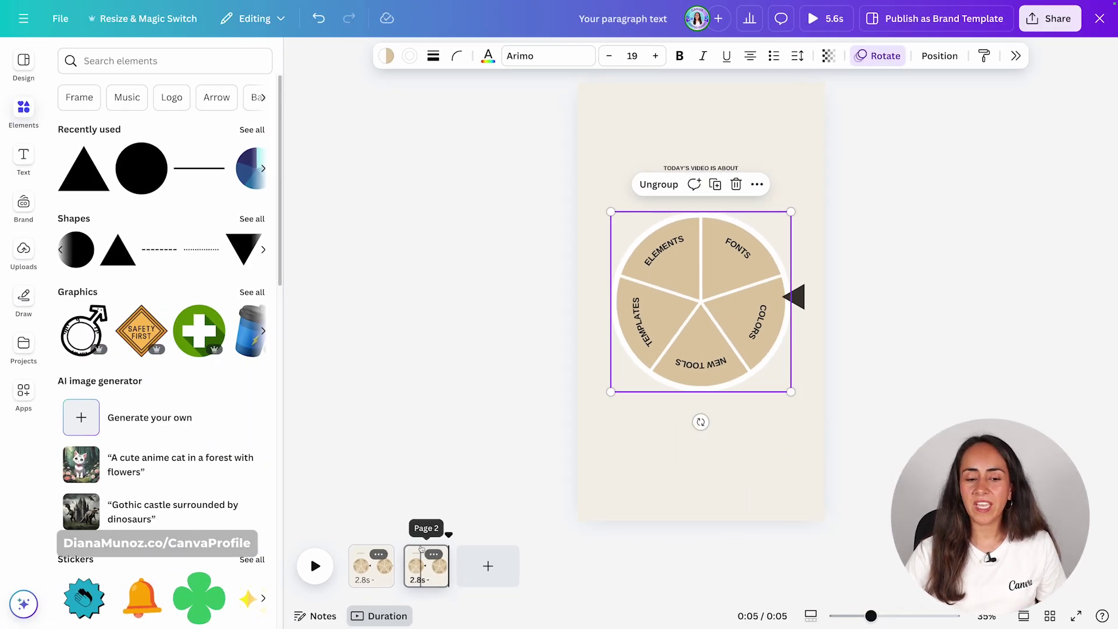
Step: Trim the second page to 0.8 seconds, bringing the whole video to 3.6 seconds
{"action": "left_click", "coordinate": [421, 554]}
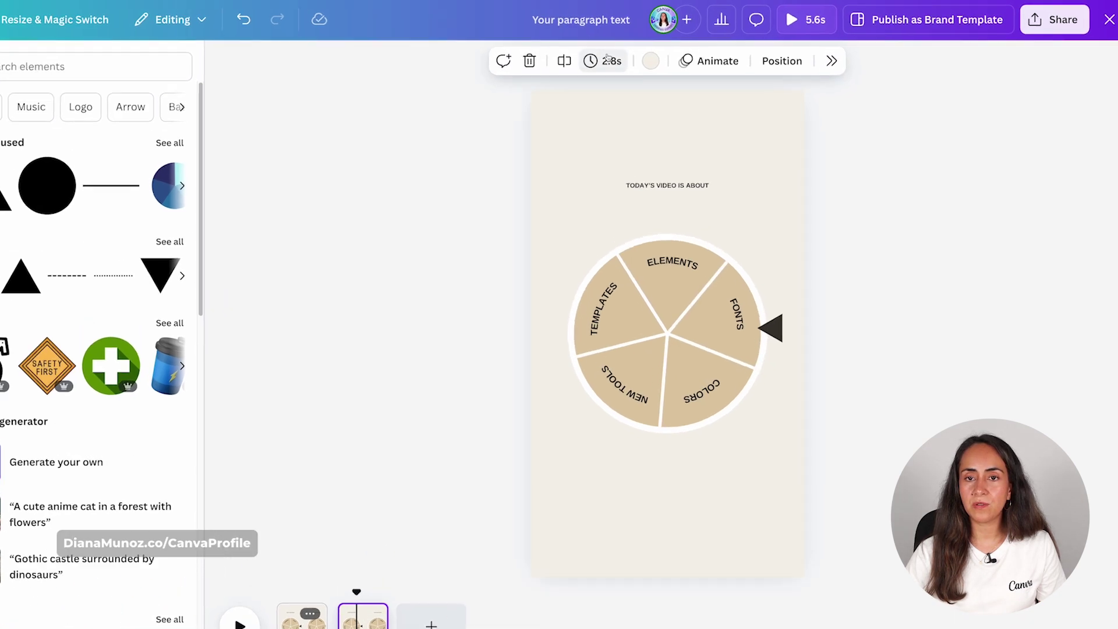
{"action": "left_click", "coordinate": [607, 61]}
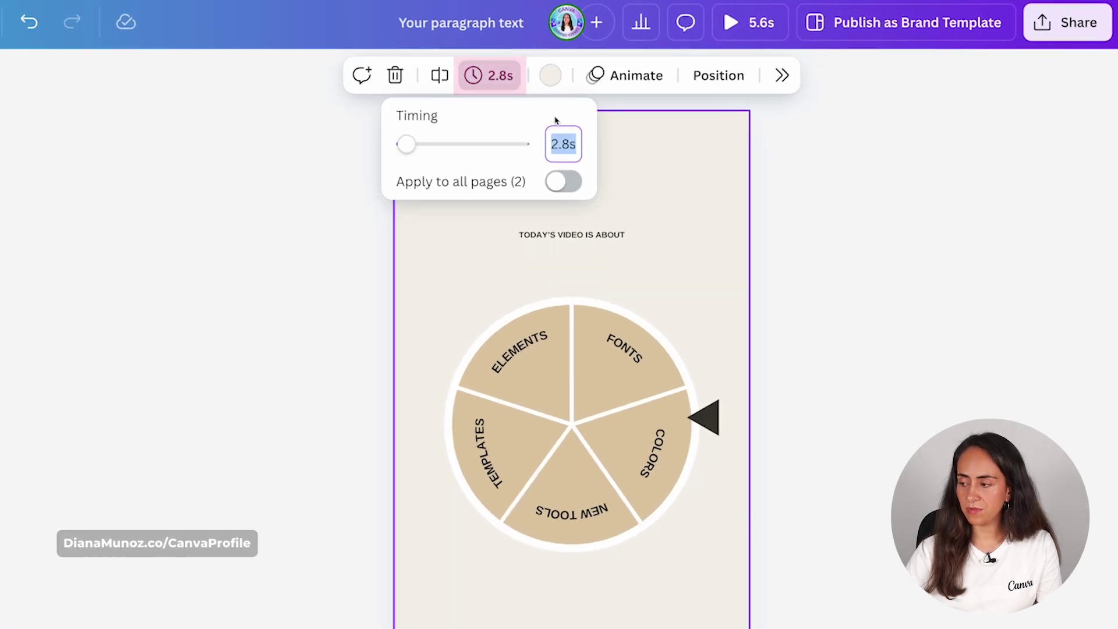
{"action": "type", "text": "0"}
{"action": "key", "text": "Return"}
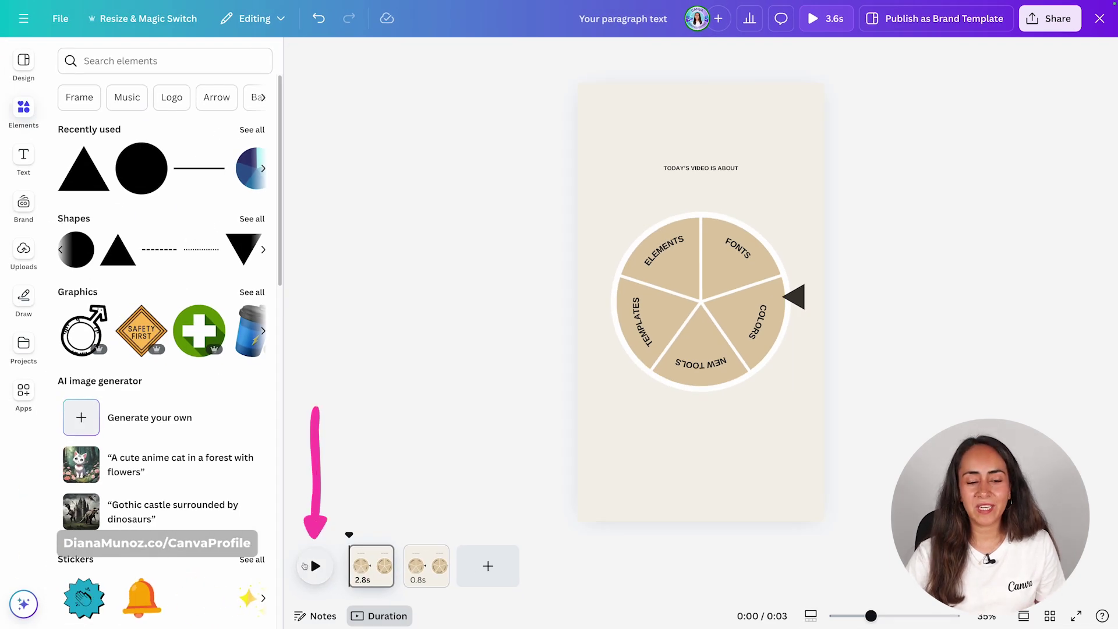
Step: Play the video and scrub back to about 2.7 seconds to check the spin
{"action": "left_click", "coordinate": [304, 566]}
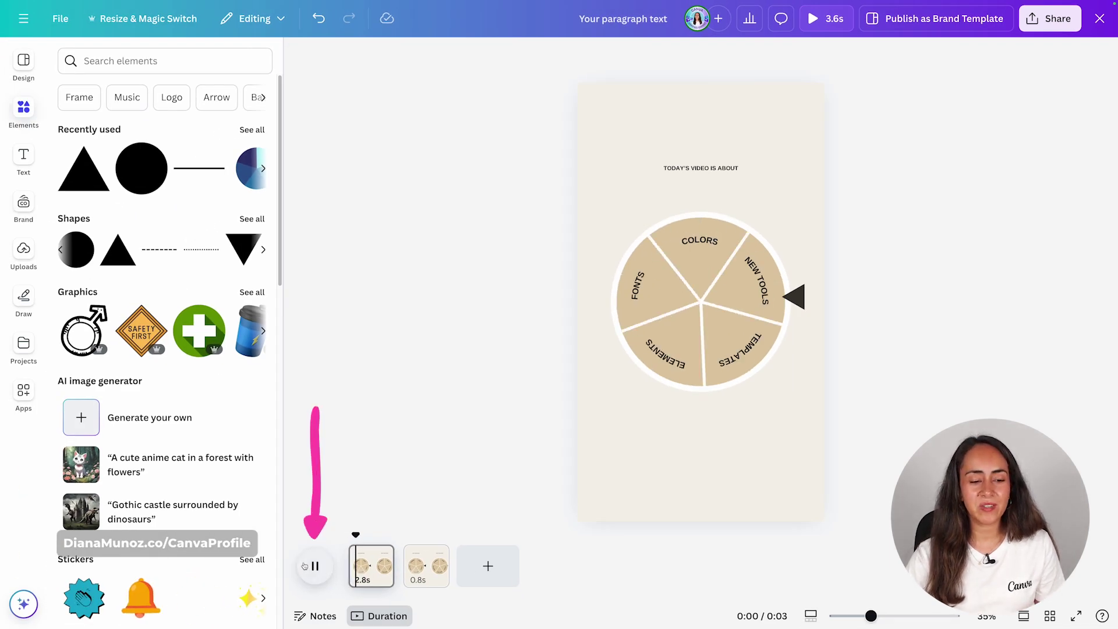
{"action": "left_click_drag", "start_coordinate": [450, 534], "coordinate": [414, 542]}
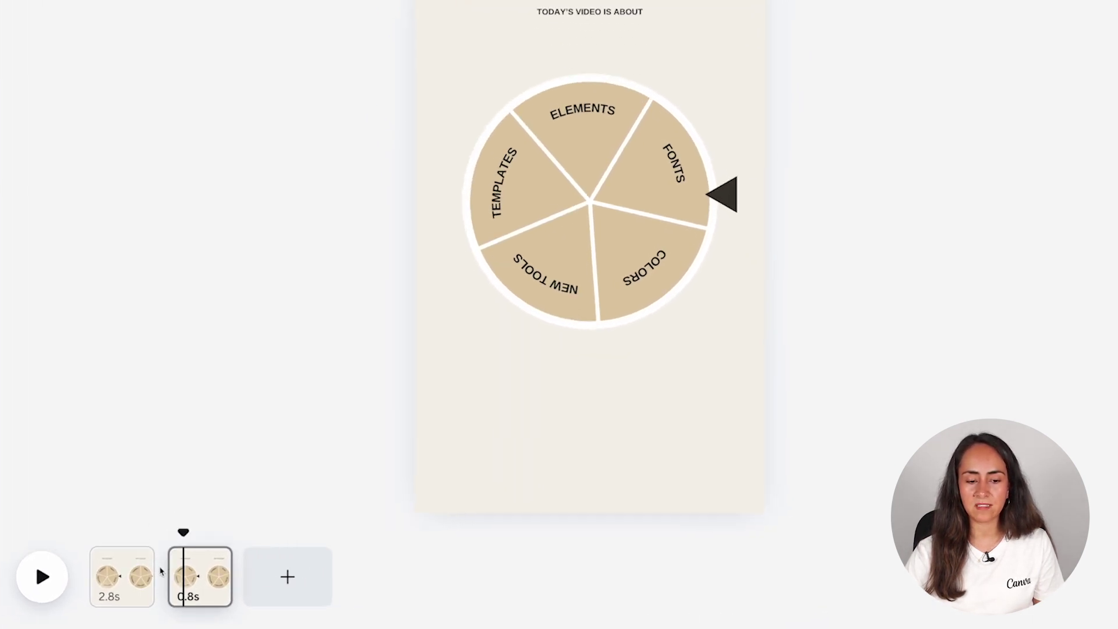
{"action": "mouse_move", "coordinate": [170, 593]}
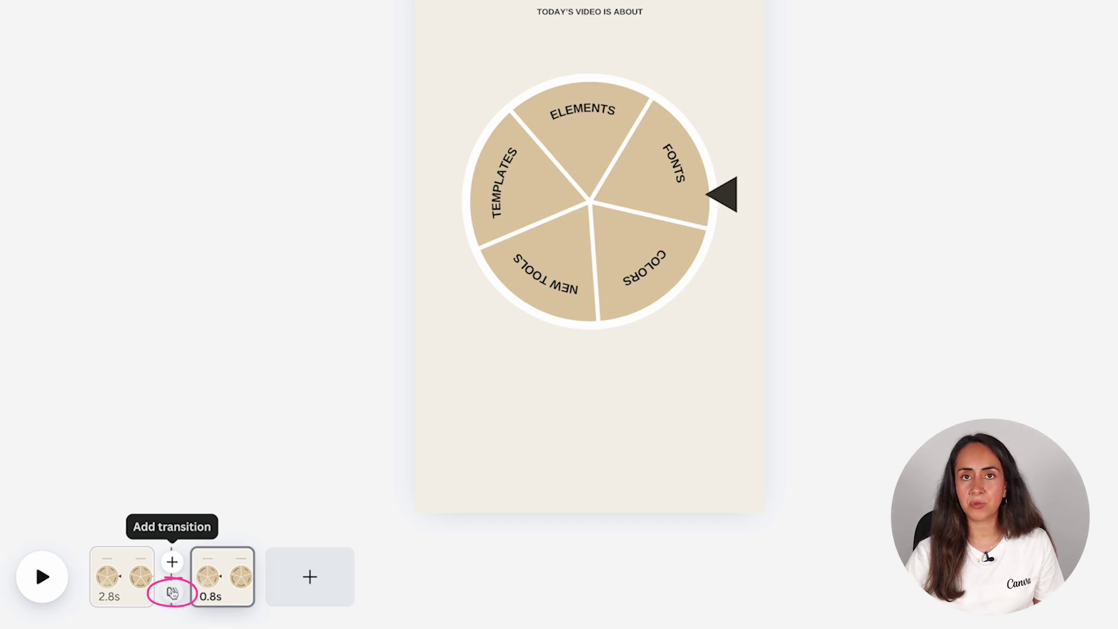
Step: Add a Match & Move transition between pages one and two and preview it
{"action": "left_click", "coordinate": [170, 593]}
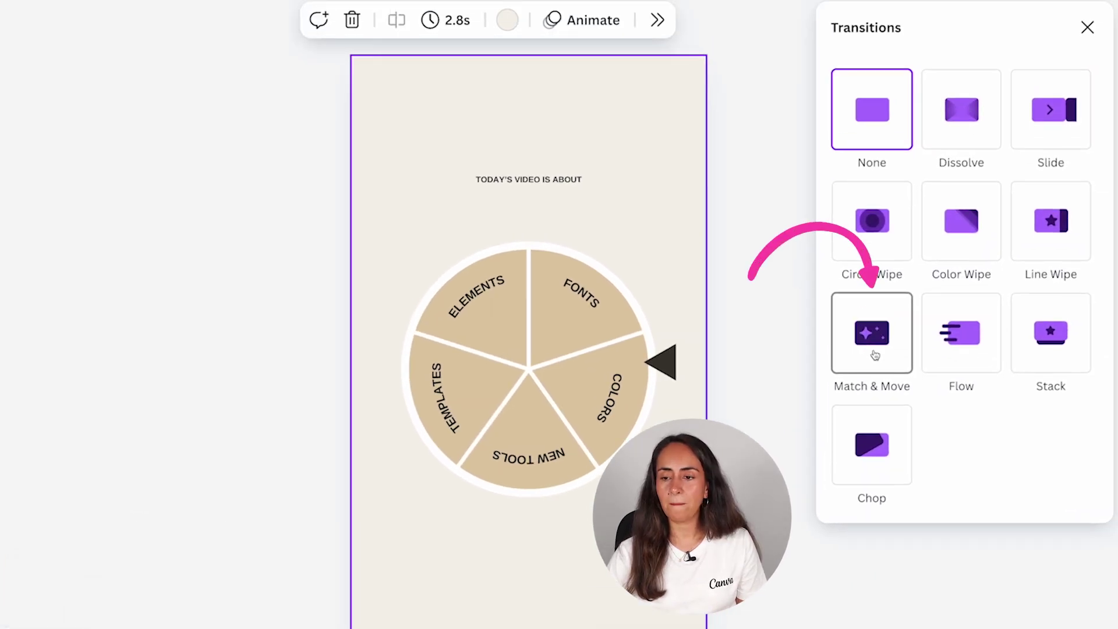
{"action": "left_click", "coordinate": [876, 352]}
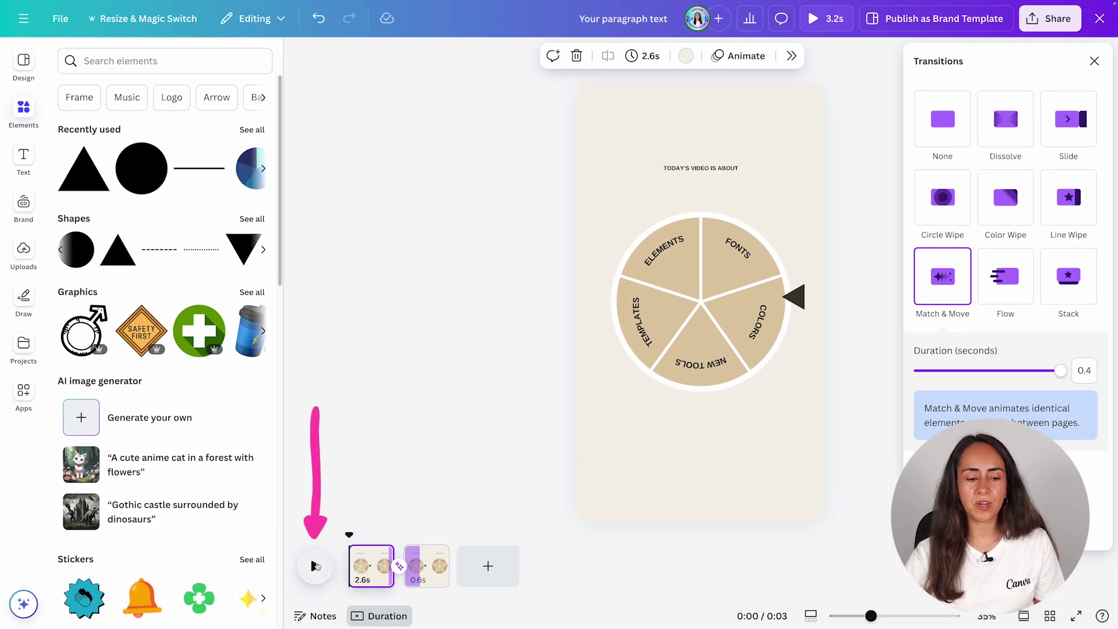
{"action": "left_click", "coordinate": [315, 566]}
{"action": "left_click", "coordinate": [932, 215]}
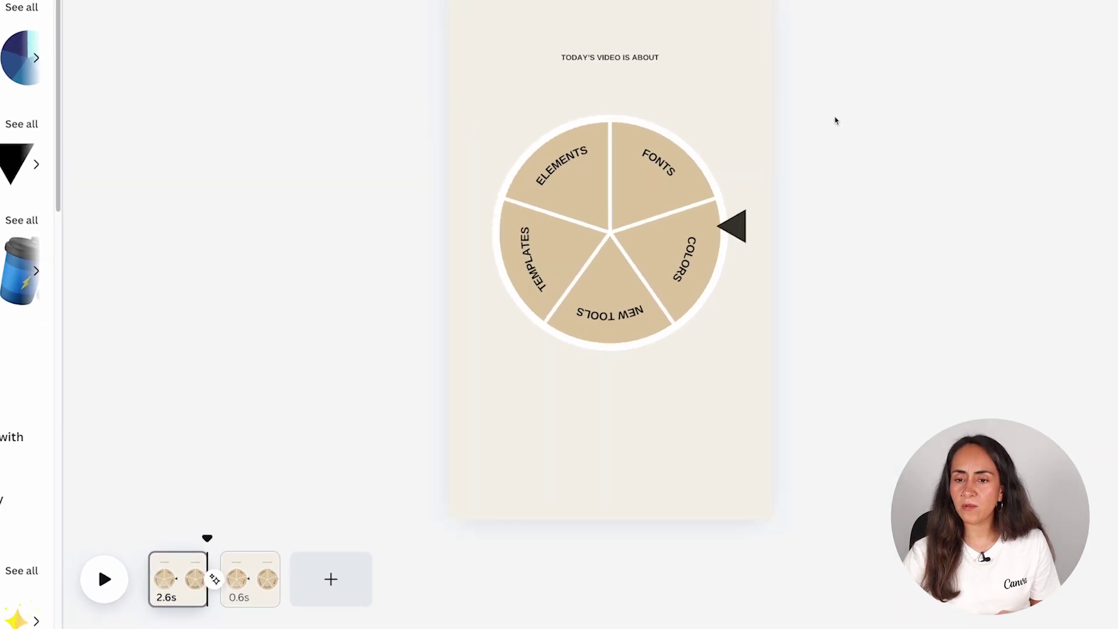
Step: Tilt the wheel group slightly, then select the wheel on the second page
{"action": "left_click", "coordinate": [706, 84]}
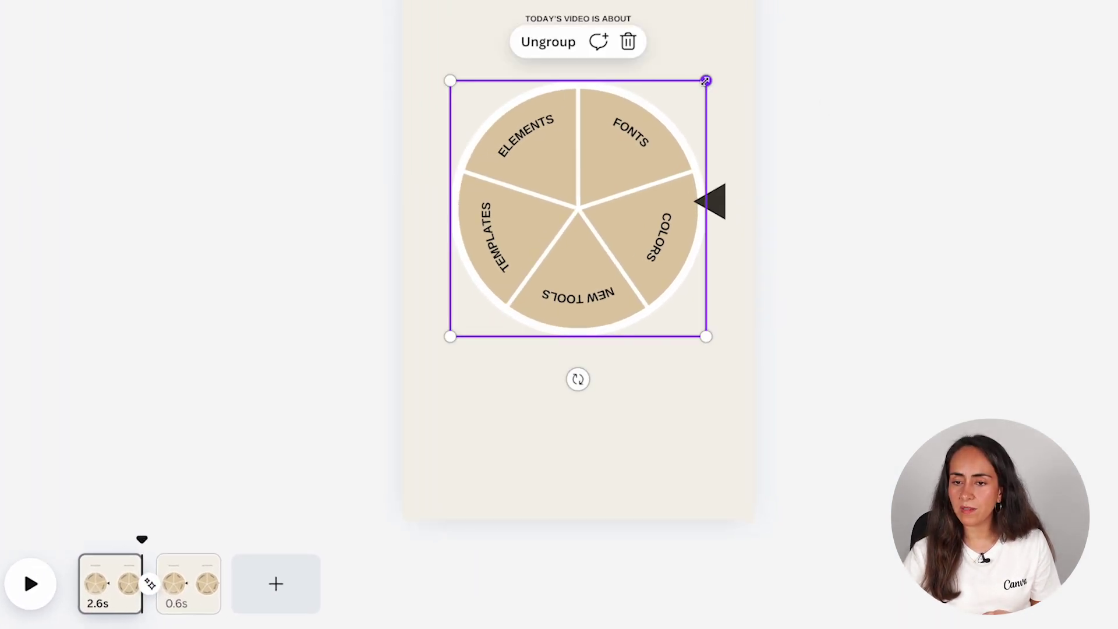
{"action": "left_click_drag", "start_coordinate": [578, 379], "coordinate": [552, 389]}
{"action": "left_click_drag", "start_coordinate": [141, 539], "coordinate": [217, 555]}
{"action": "left_click", "coordinate": [469, 317]}
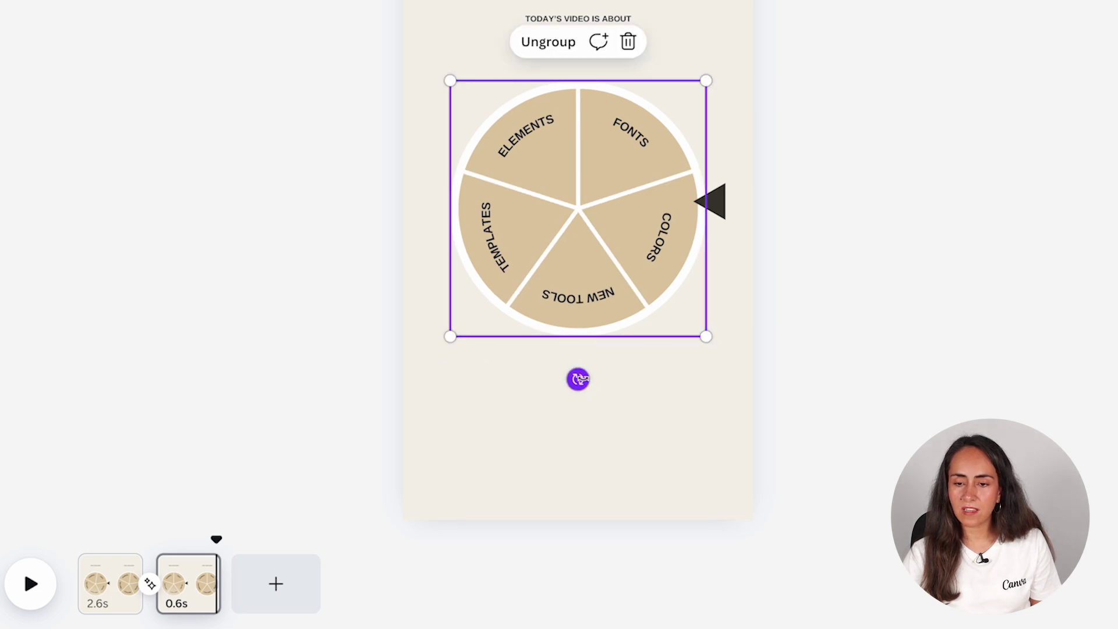
Step: Rotate the second page's wheel toward ELEMENTS, scrubbing the page to see where it stops
{"action": "left_click_drag", "start_coordinate": [579, 379], "coordinate": [505, 417]}
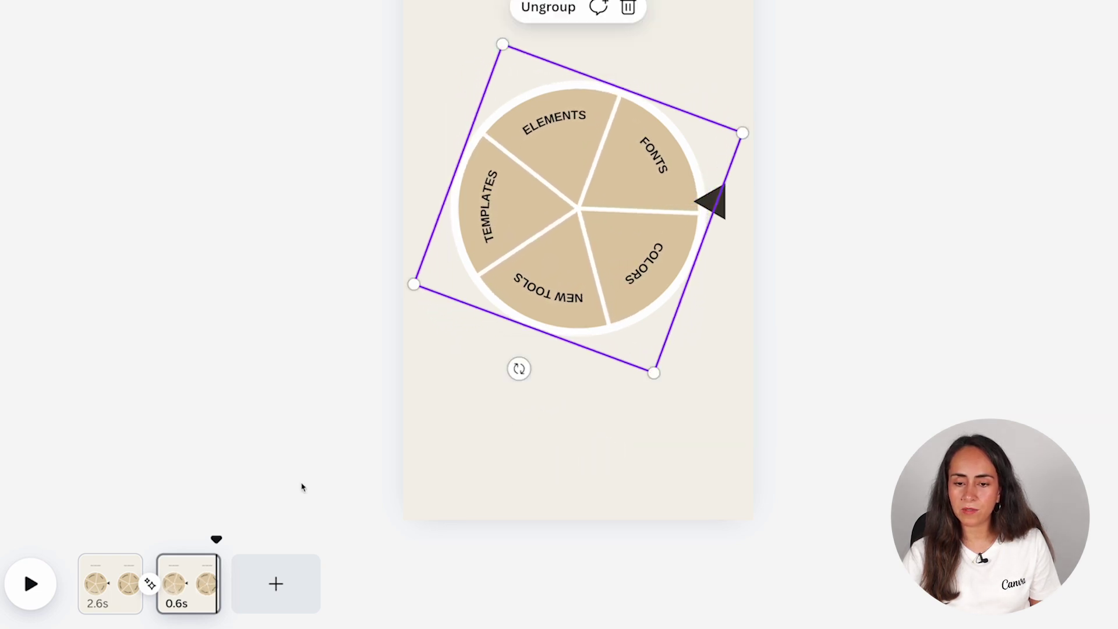
{"action": "left_click_drag", "start_coordinate": [216, 547], "coordinate": [223, 548]}
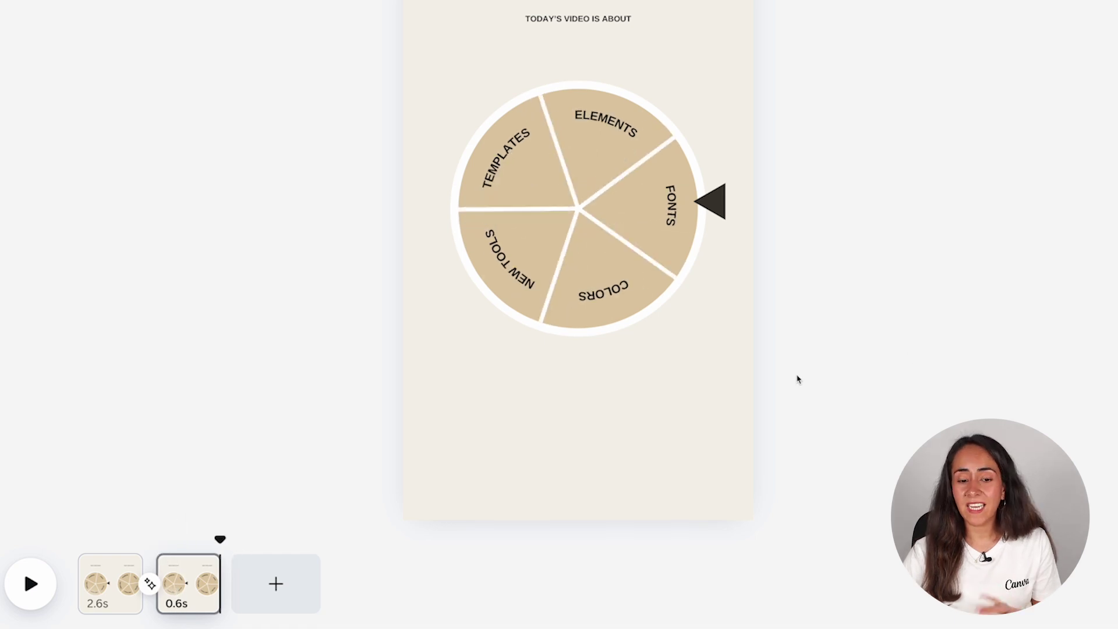
{"action": "mouse_move", "coordinate": [220, 538]}
{"action": "left_mouse_down"}
{"action": "mouse_move", "coordinate": [159, 542]}
{"action": "mouse_move", "coordinate": [212, 542]}
{"action": "left_mouse_up"}
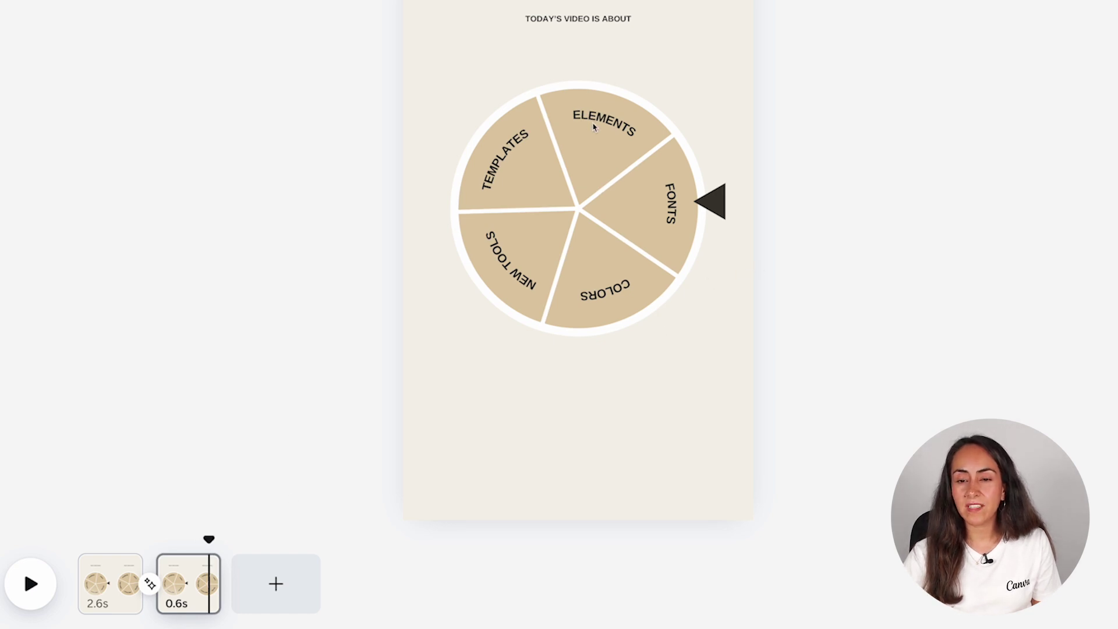
{"action": "left_click_drag", "start_coordinate": [209, 539], "coordinate": [212, 547]}
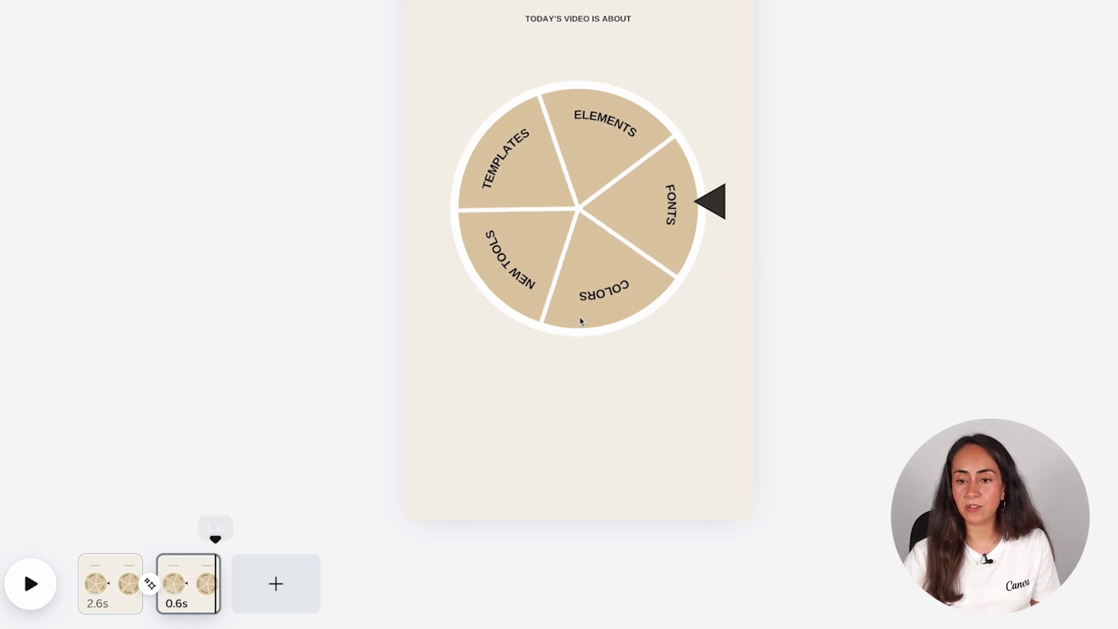
{"action": "left_click", "coordinate": [493, 304]}
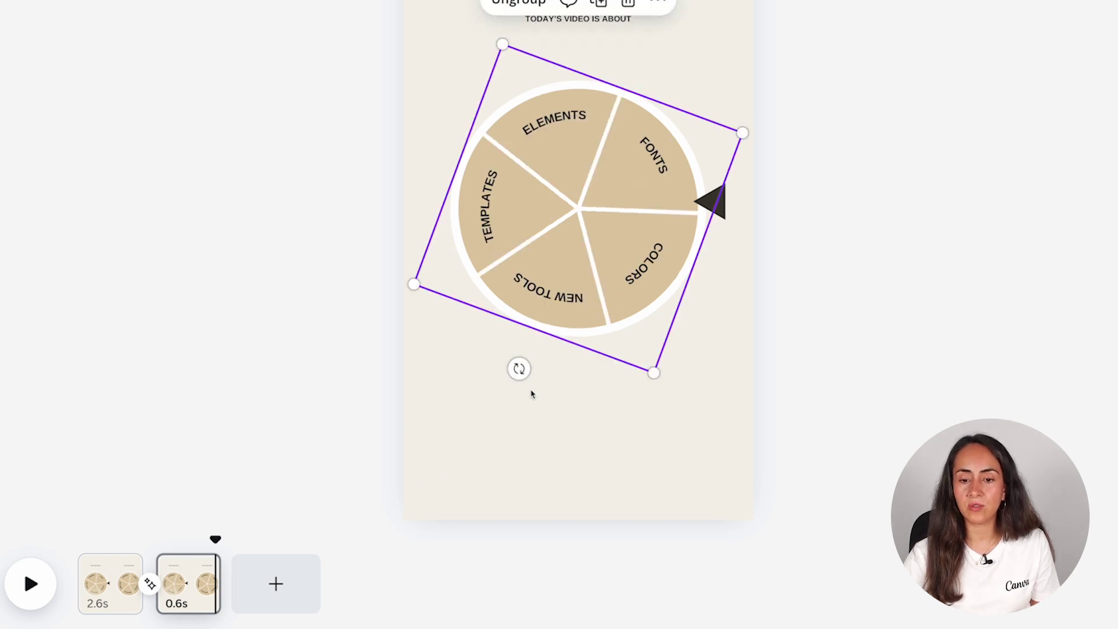
{"action": "left_click_drag", "start_coordinate": [519, 369], "coordinate": [384, 256]}
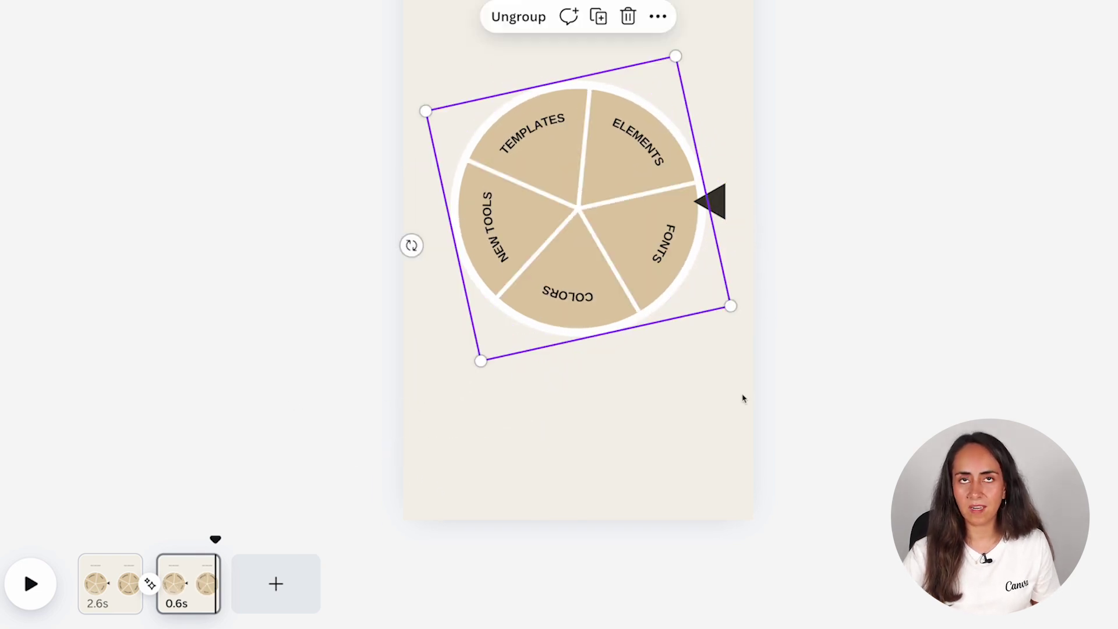
{"action": "left_click_drag", "start_coordinate": [216, 541], "coordinate": [199, 561]}
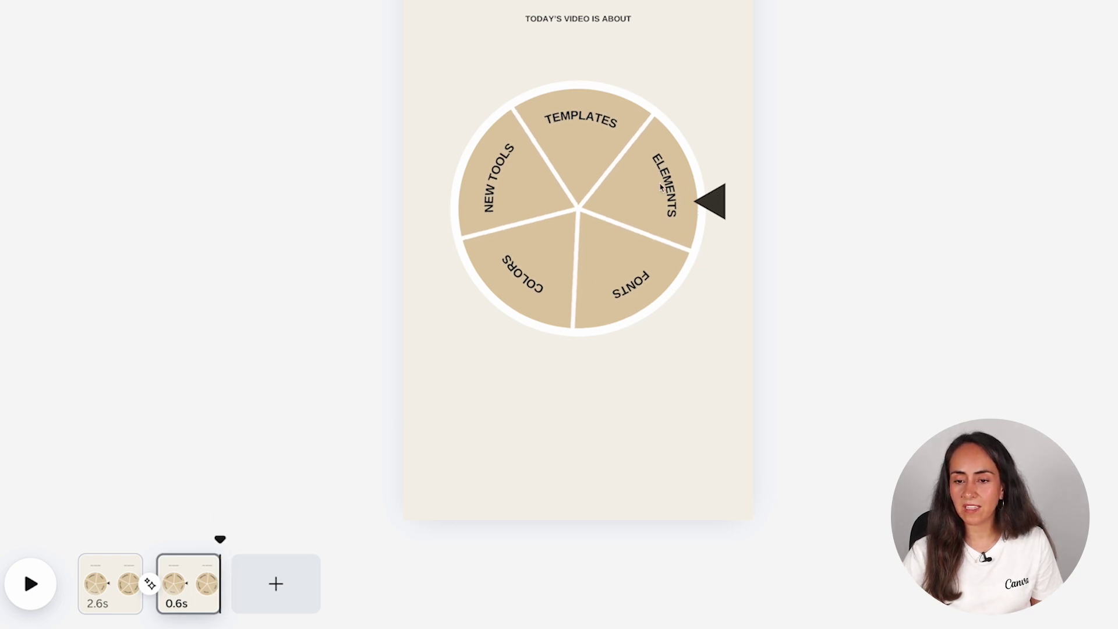
Step: Fine-tune the rotation until ELEMENTS lines up with the pointer, then play the spin
{"action": "left_click", "coordinate": [479, 321]}
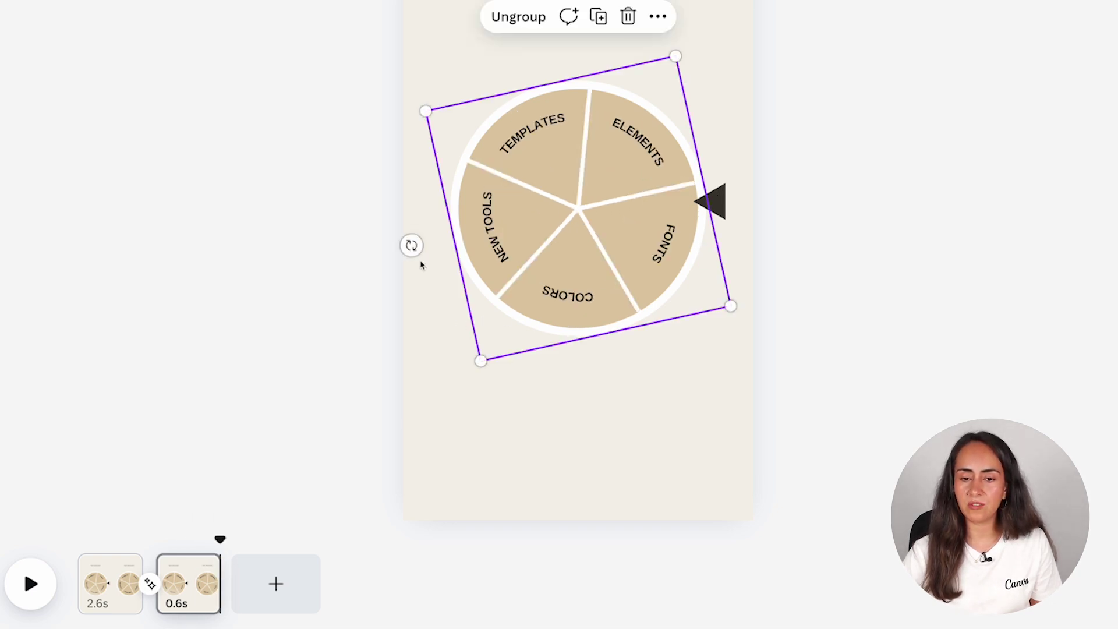
{"action": "mouse_move", "coordinate": [411, 245]}
{"action": "left_mouse_down"}
{"action": "mouse_move", "coordinate": [394, 230]}
{"action": "mouse_move", "coordinate": [408, 226]}
{"action": "left_mouse_up"}
{"action": "left_click_drag", "start_coordinate": [218, 540], "coordinate": [210, 548]}
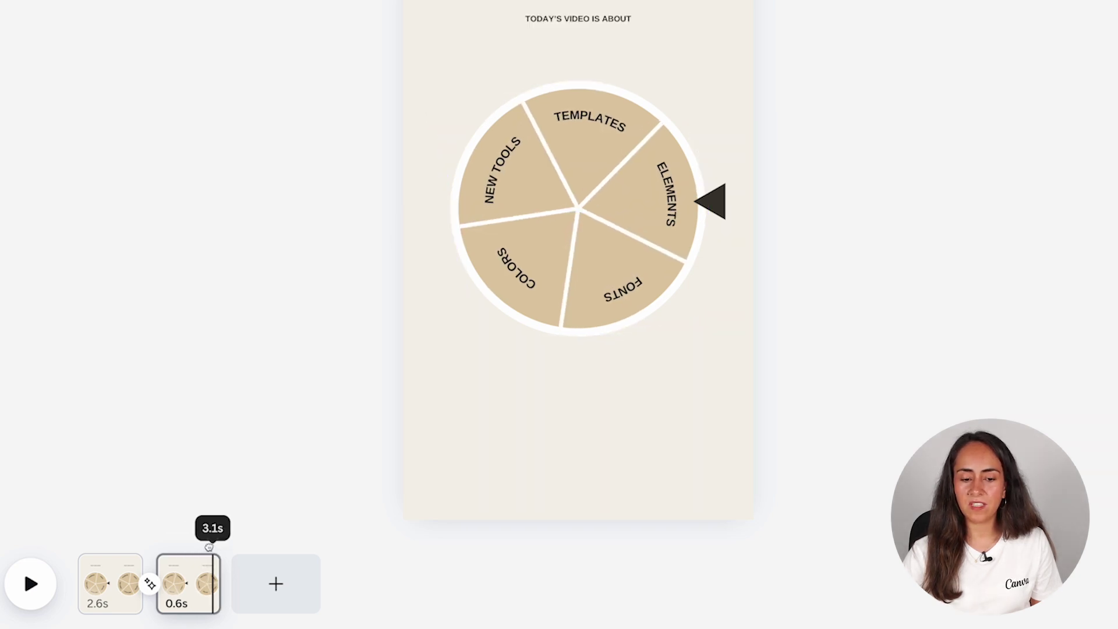
{"action": "left_click", "coordinate": [528, 289]}
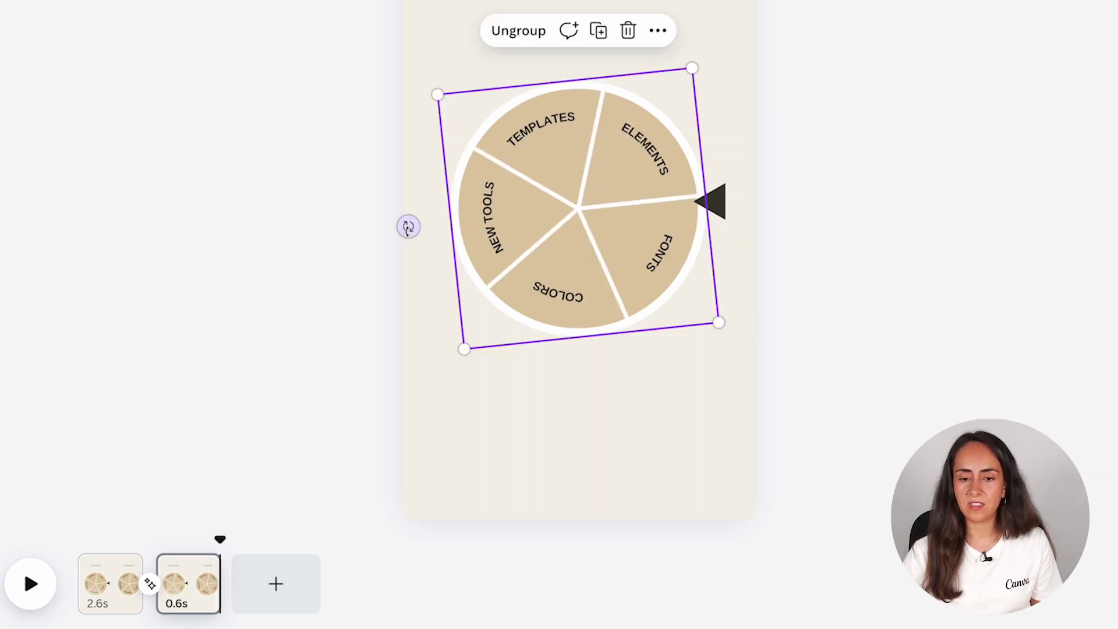
{"action": "left_click_drag", "start_coordinate": [408, 227], "coordinate": [400, 214]}
{"action": "left_click_drag", "start_coordinate": [220, 540], "coordinate": [163, 546]}
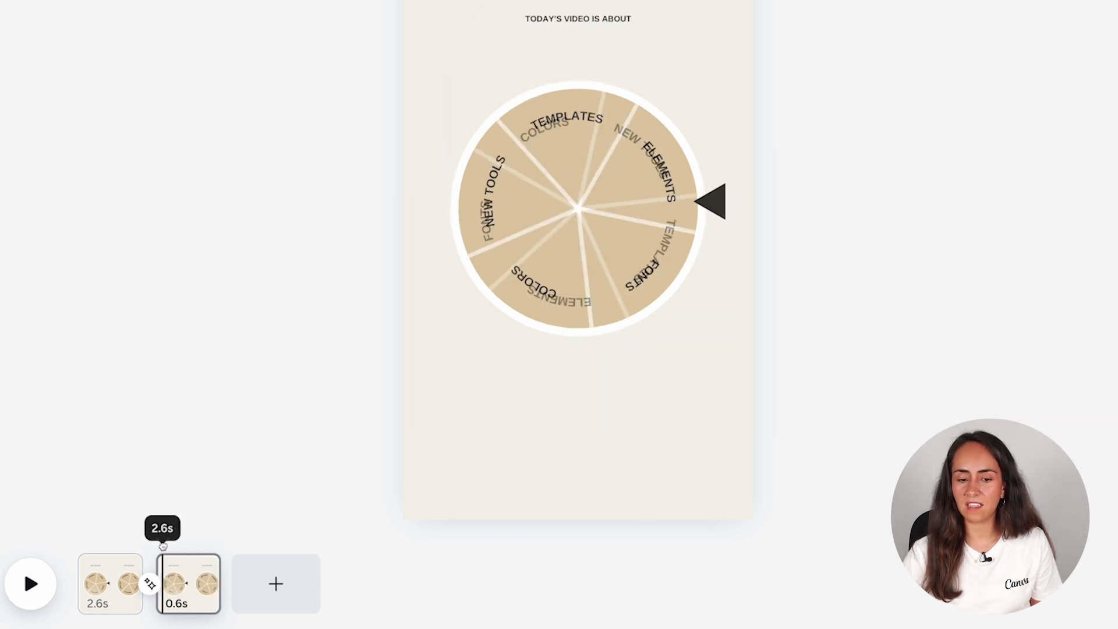
{"action": "left_click", "coordinate": [30, 583]}
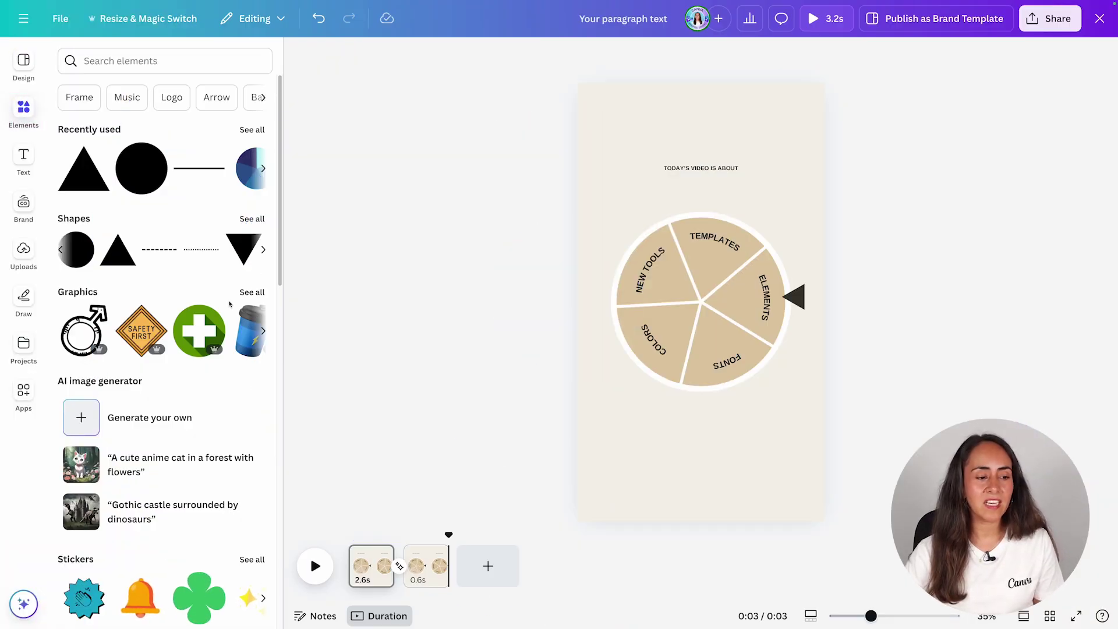
Step: Search the full audio library for 'toy spin stop'
{"action": "scroll", "coordinate": [230, 304], "scroll_direction": "down", "scroll_amount": 5}
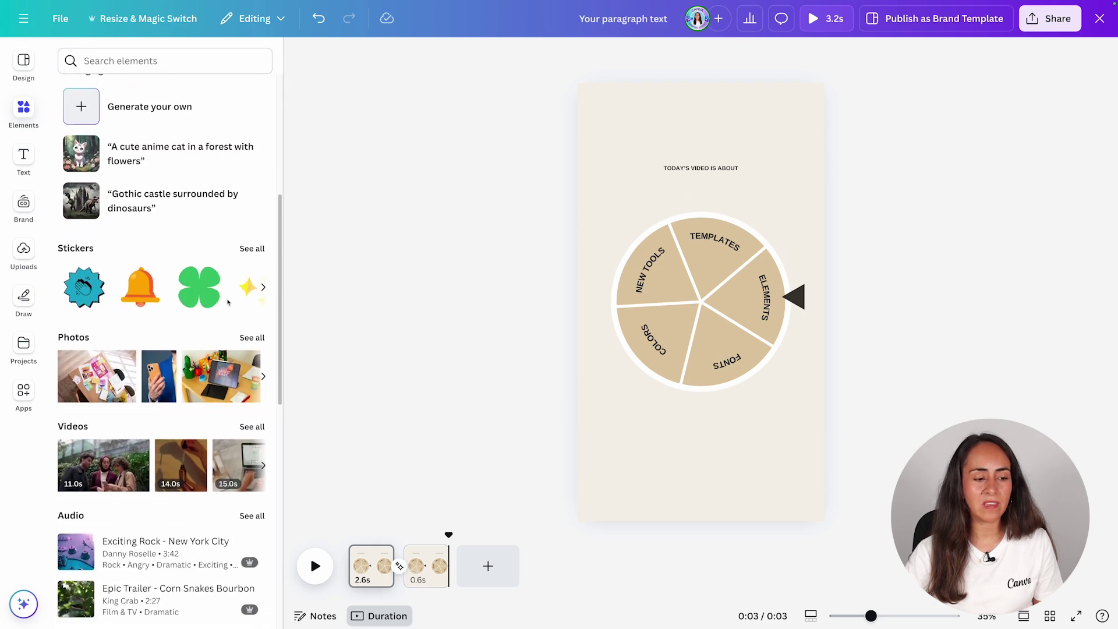
{"action": "scroll", "coordinate": [228, 302], "scroll_direction": "down", "scroll_amount": 3}
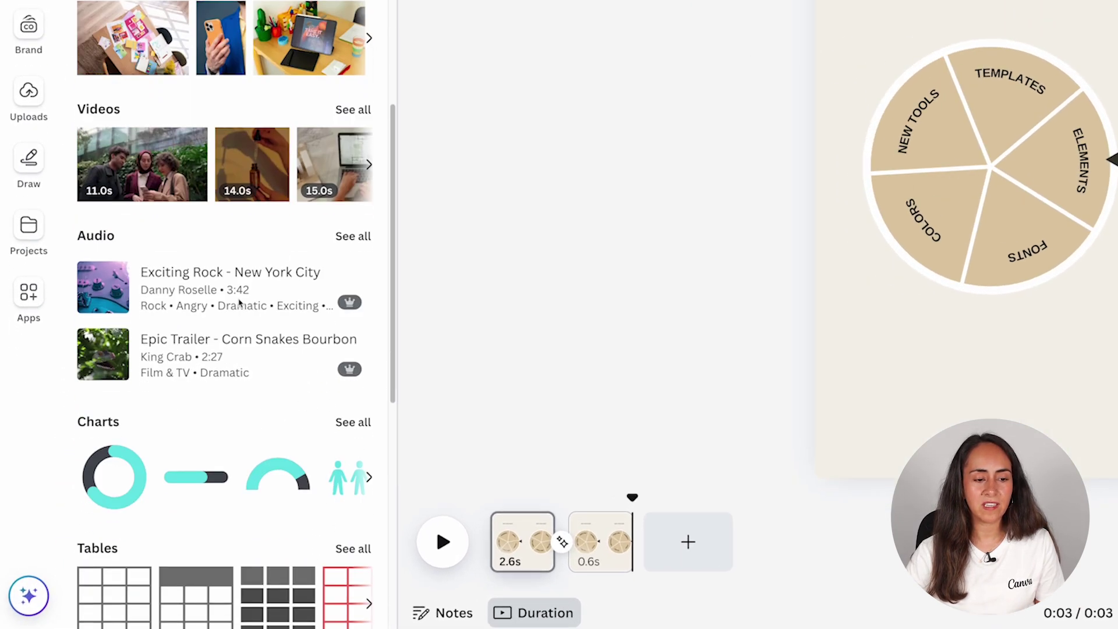
{"action": "left_click", "coordinate": [338, 241]}
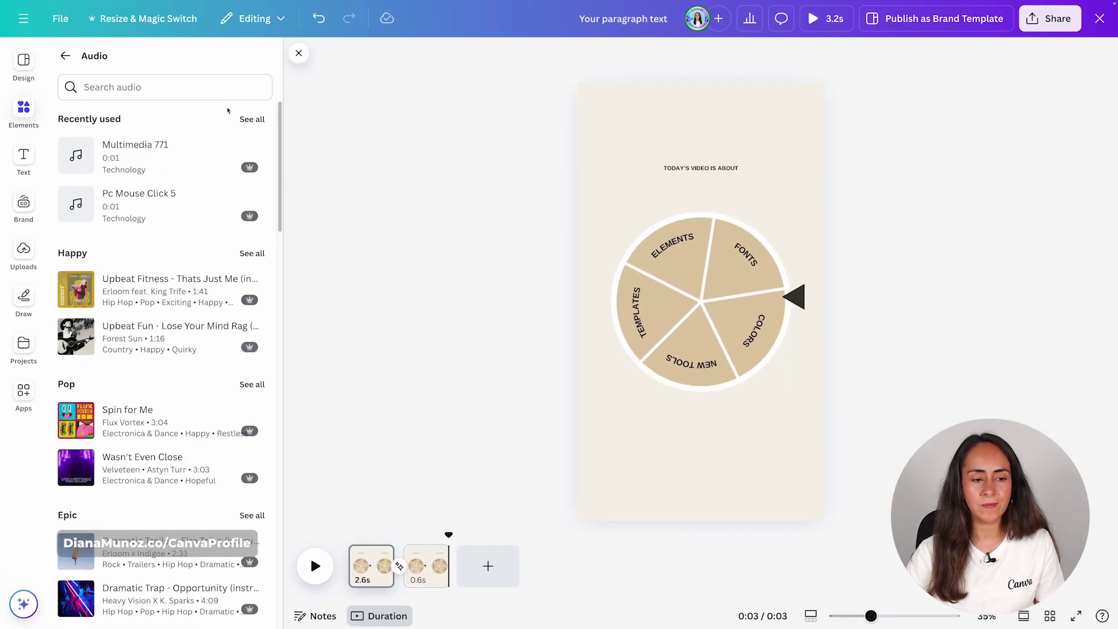
{"action": "type", "text": "toy spin stop"}
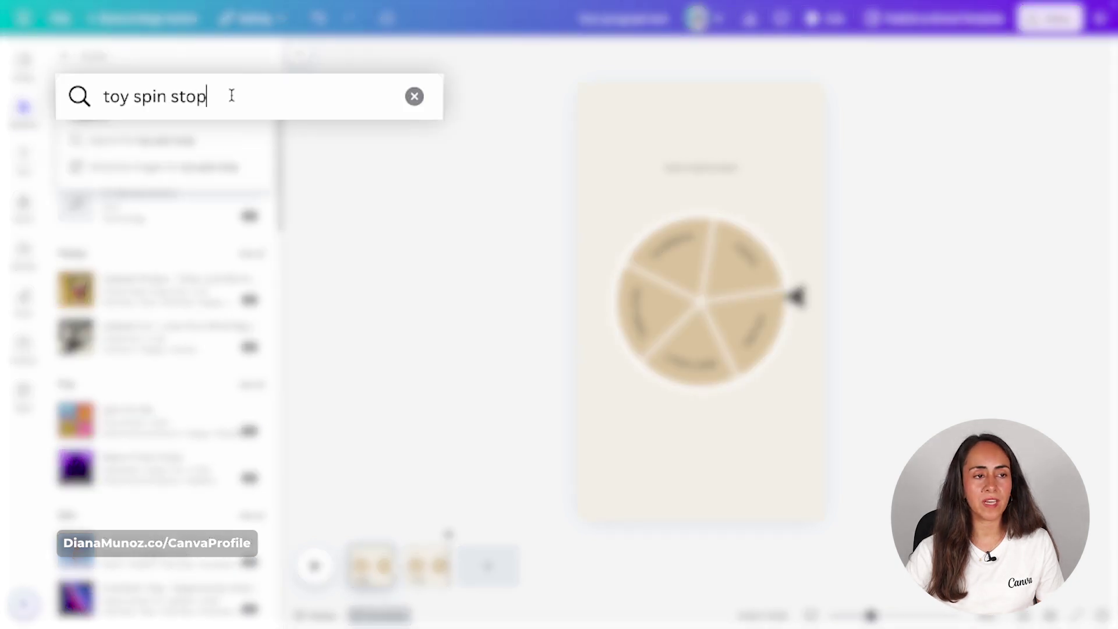
{"action": "key", "text": "Return"}
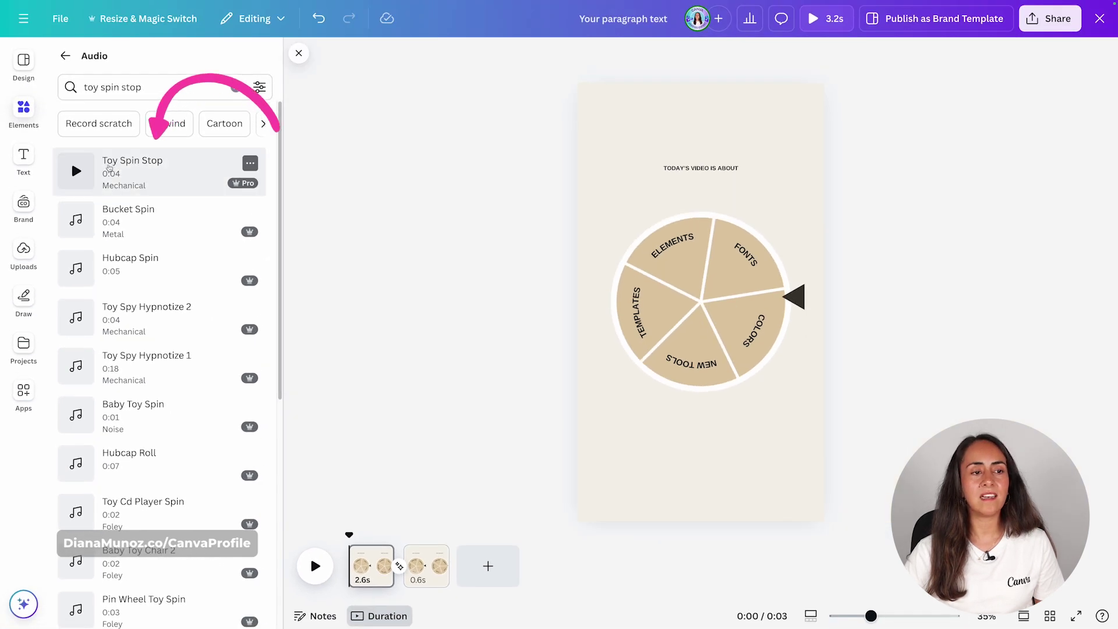
Step: Add the Toy Spin Stop sound as a 3.2s track and preview the spin around 2.6s
{"action": "left_click", "coordinate": [172, 172]}
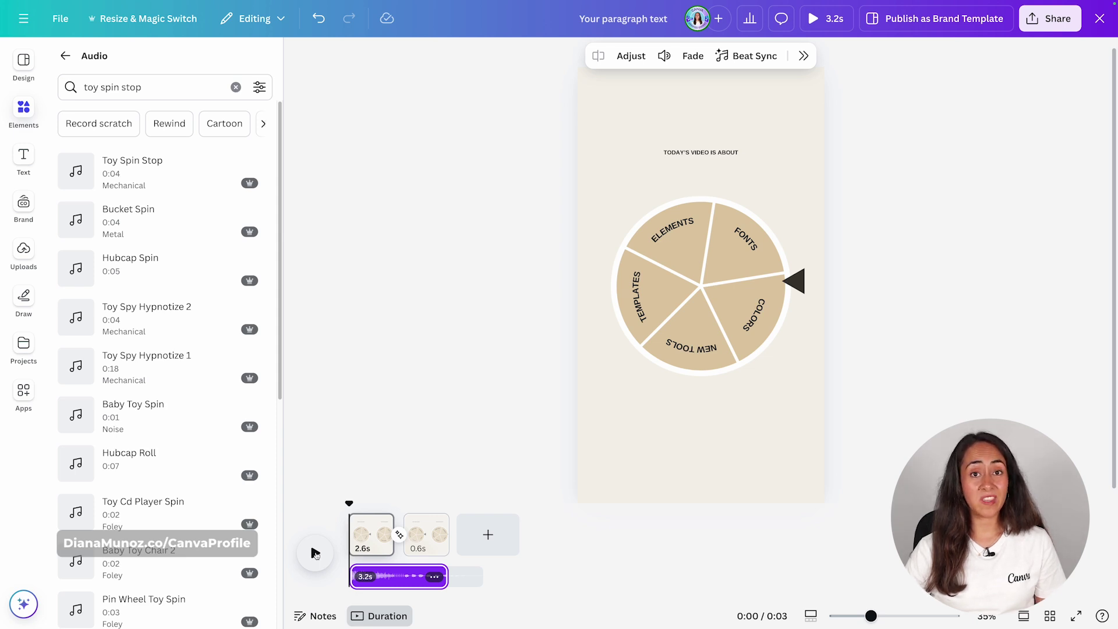
{"action": "left_click", "coordinate": [315, 553]}
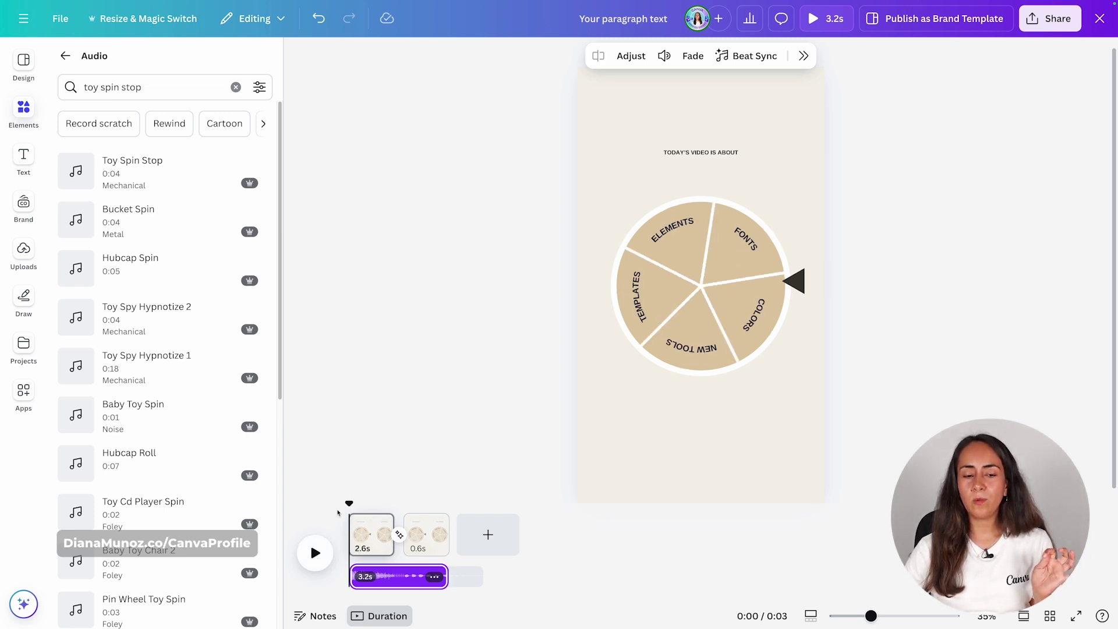
{"action": "left_click_drag", "start_coordinate": [349, 503], "coordinate": [449, 511]}
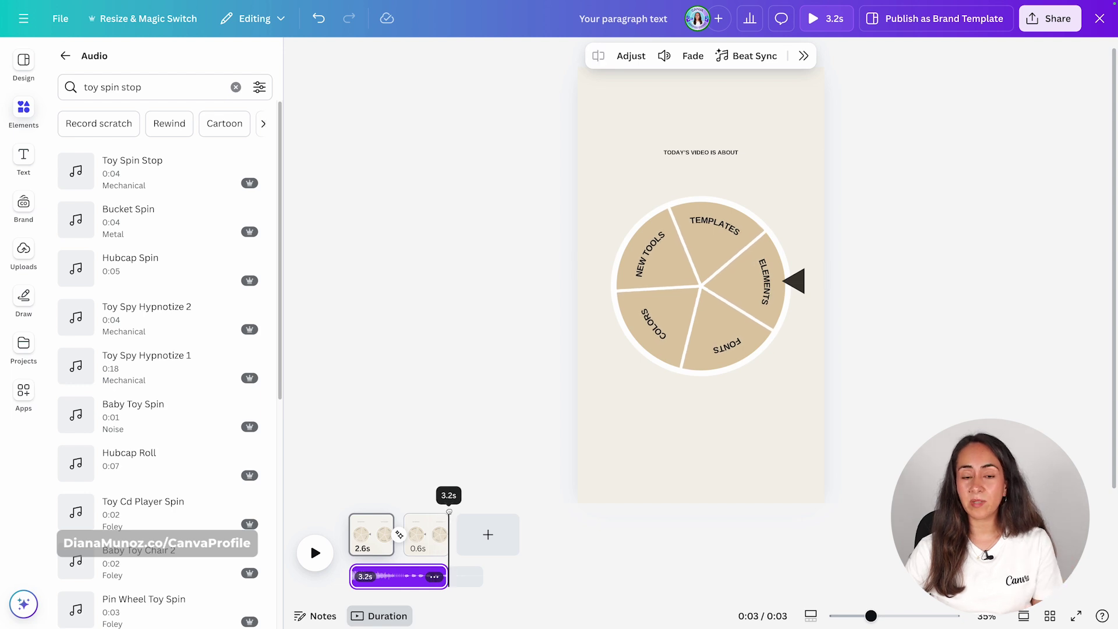
Step: Duplicate the second page into a new third page
{"action": "mouse_move", "coordinate": [417, 532]}
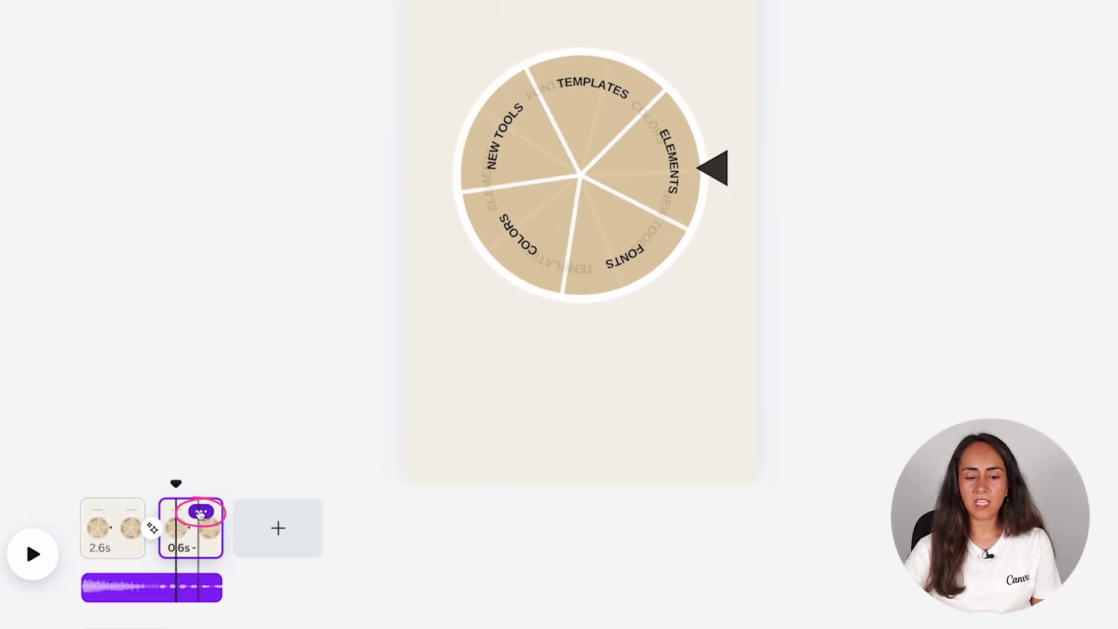
{"action": "left_click", "coordinate": [201, 512]}
{"action": "left_click", "coordinate": [287, 163]}
Step: Apply the Rotate motion effect to the third page's wheel, then remove it again
{"action": "left_click", "coordinate": [585, 274]}
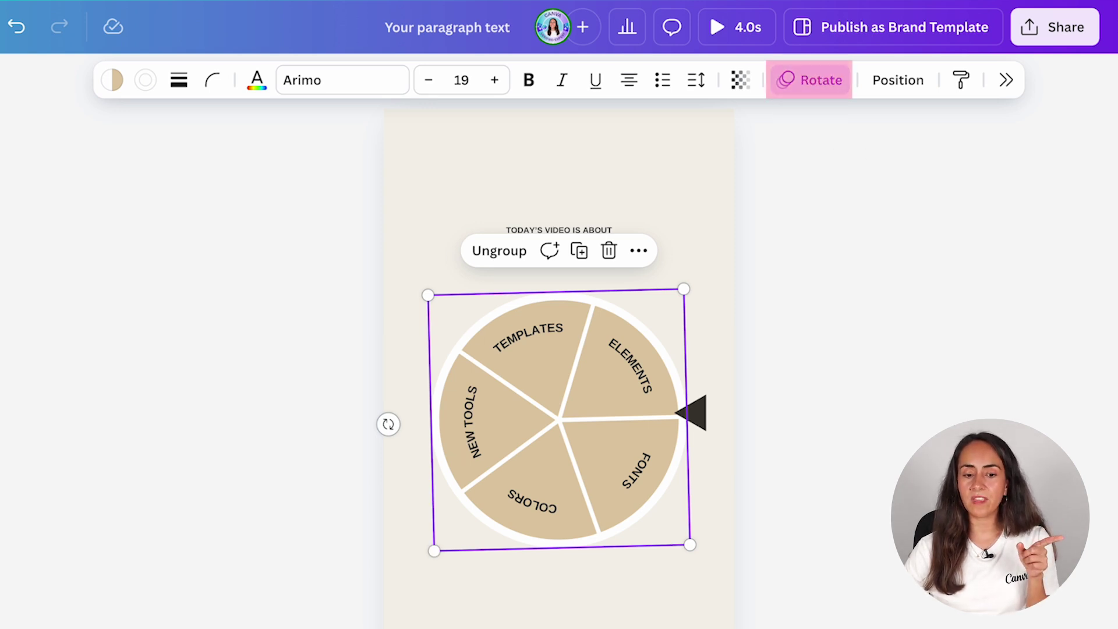
{"action": "left_click", "coordinate": [821, 79]}
{"action": "scroll", "coordinate": [868, 425], "scroll_direction": "down", "scroll_amount": 7}
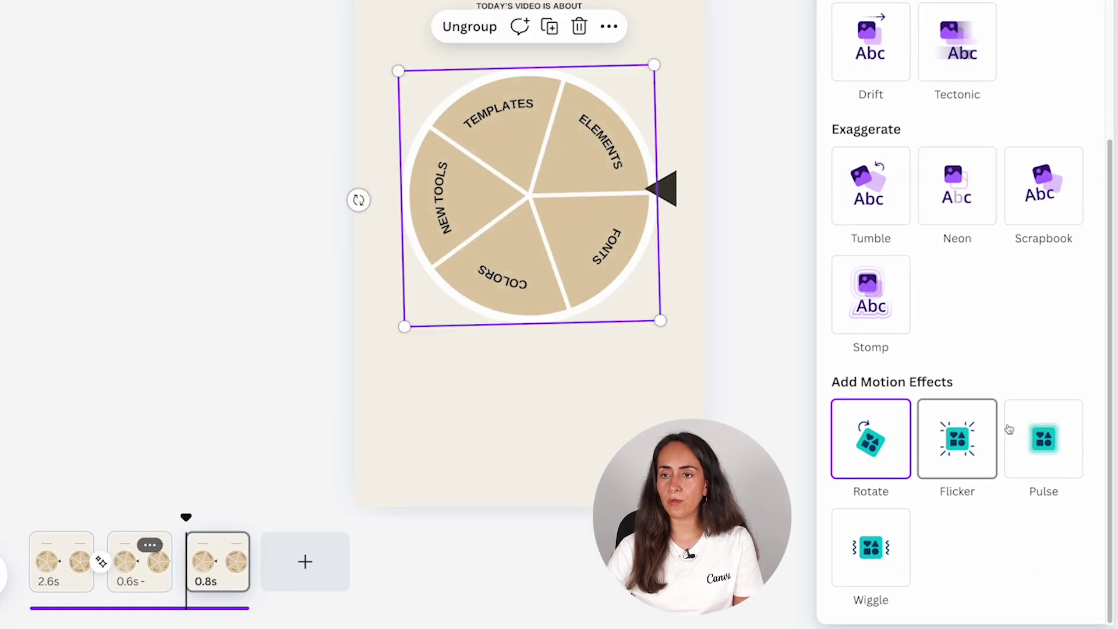
{"action": "left_click", "coordinate": [869, 431]}
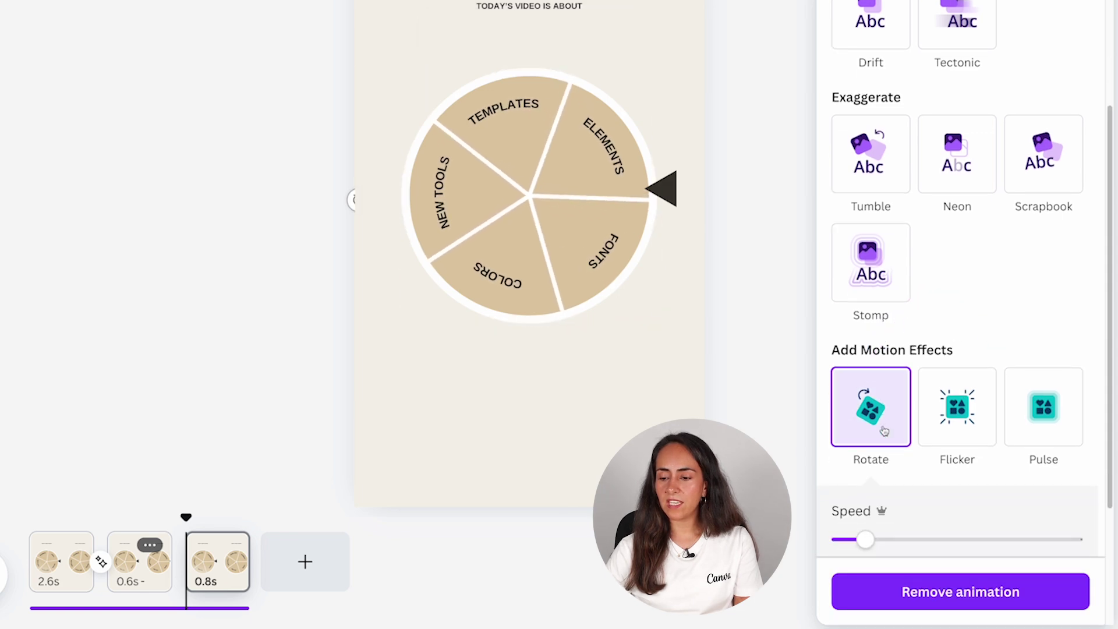
{"action": "left_click", "coordinate": [964, 592]}
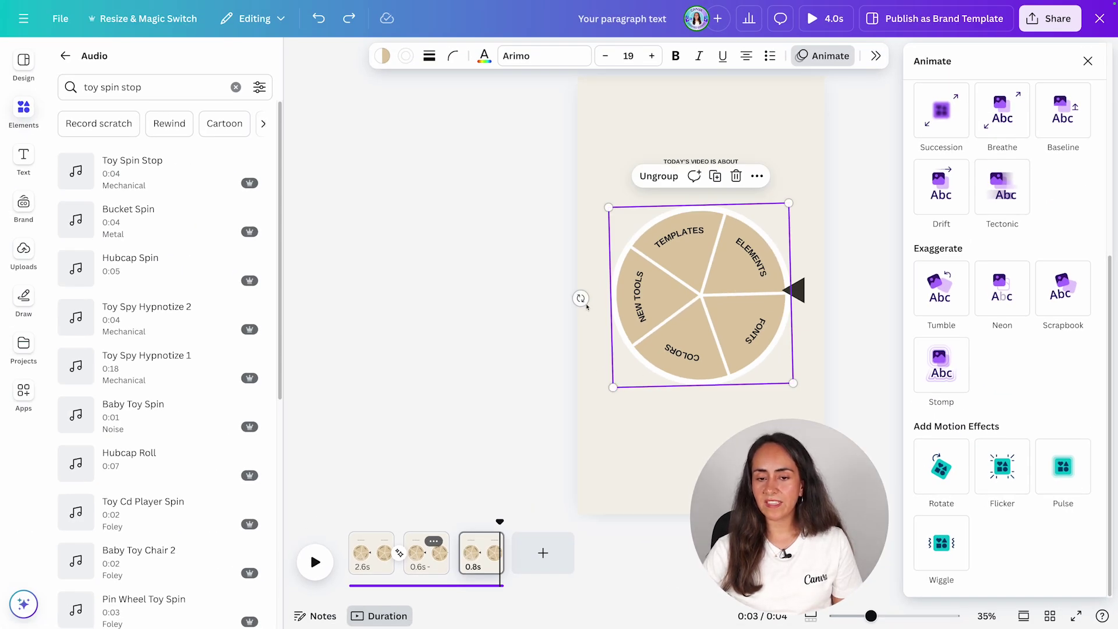
Step: Rotate the third page's wheel about 120° so ELEMENTS faces the pointer
{"action": "left_click_drag", "start_coordinate": [580, 299], "coordinate": [562, 216]}
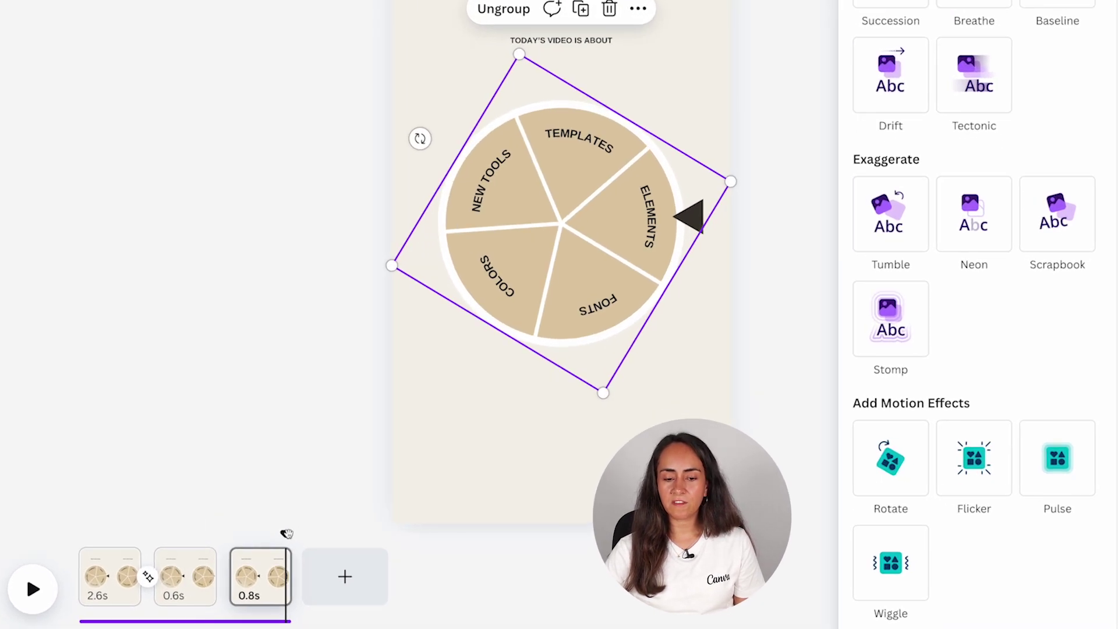
{"action": "left_click", "coordinate": [357, 536]}
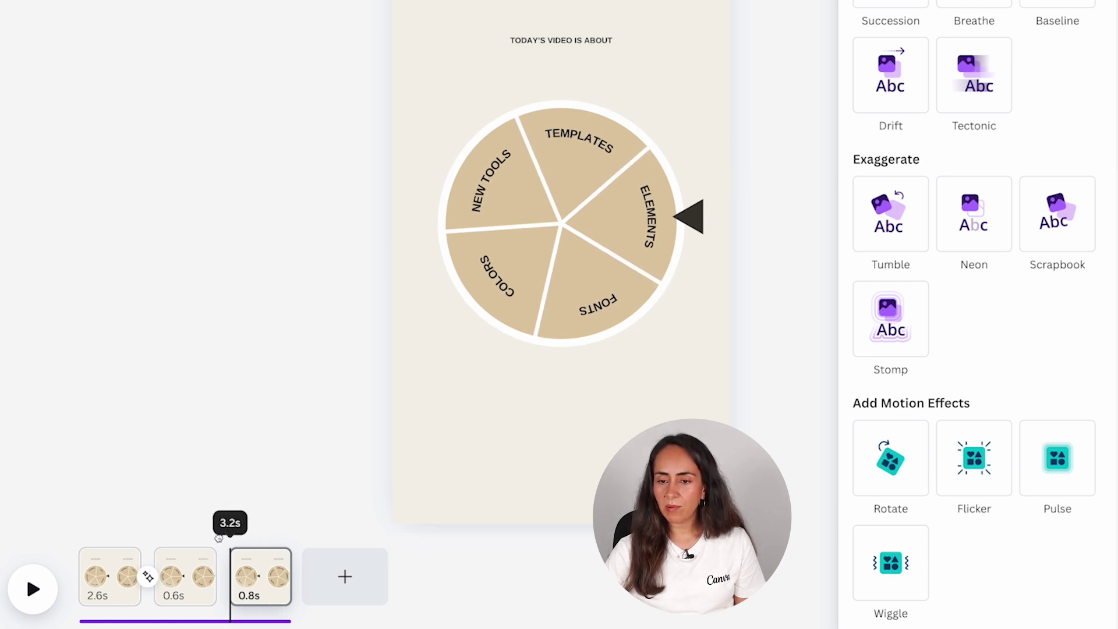
{"action": "left_click", "coordinate": [216, 537]}
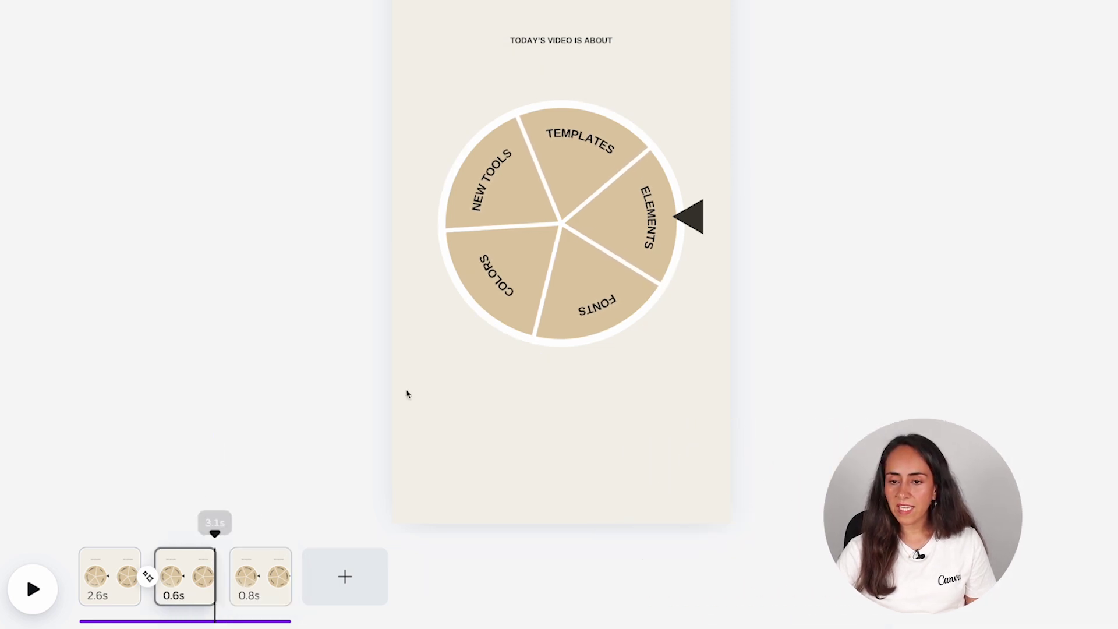
{"action": "left_click", "coordinate": [240, 534]}
{"action": "left_click", "coordinate": [433, 294]}
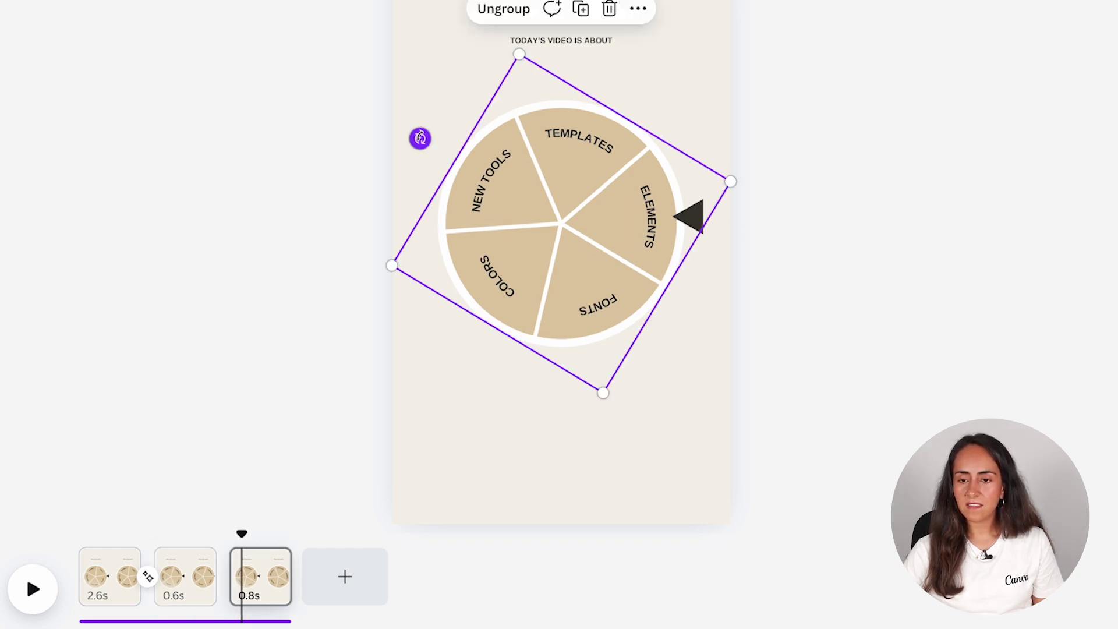
{"action": "left_click_drag", "start_coordinate": [420, 138], "coordinate": [421, 136]}
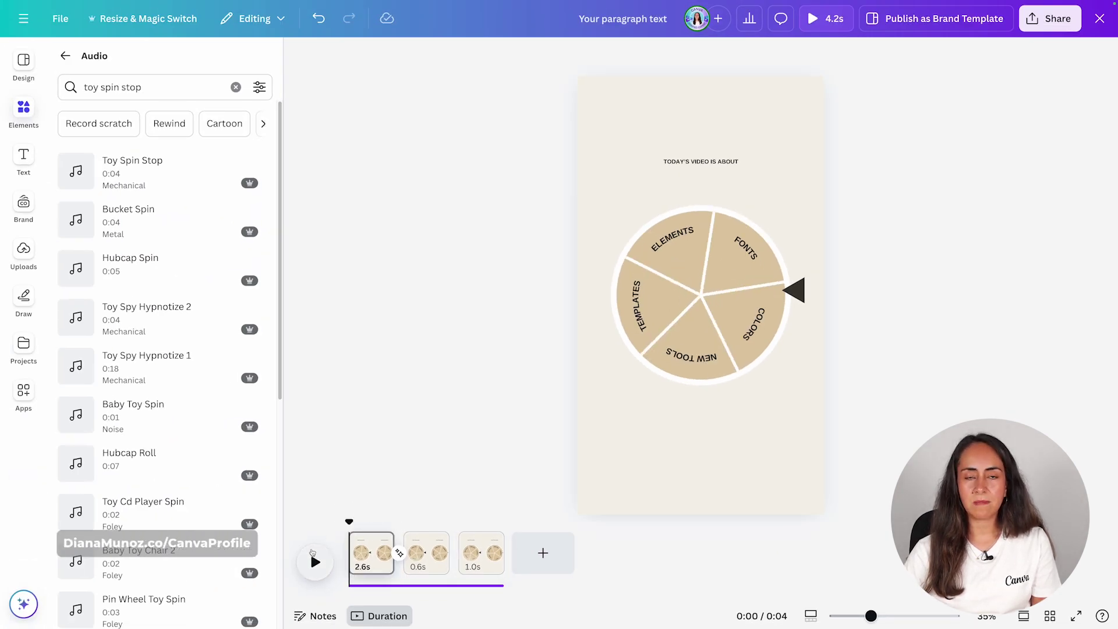
Step: Preview the spin, then search the audio for 'Epic victory chime'
{"action": "left_click", "coordinate": [315, 561]}
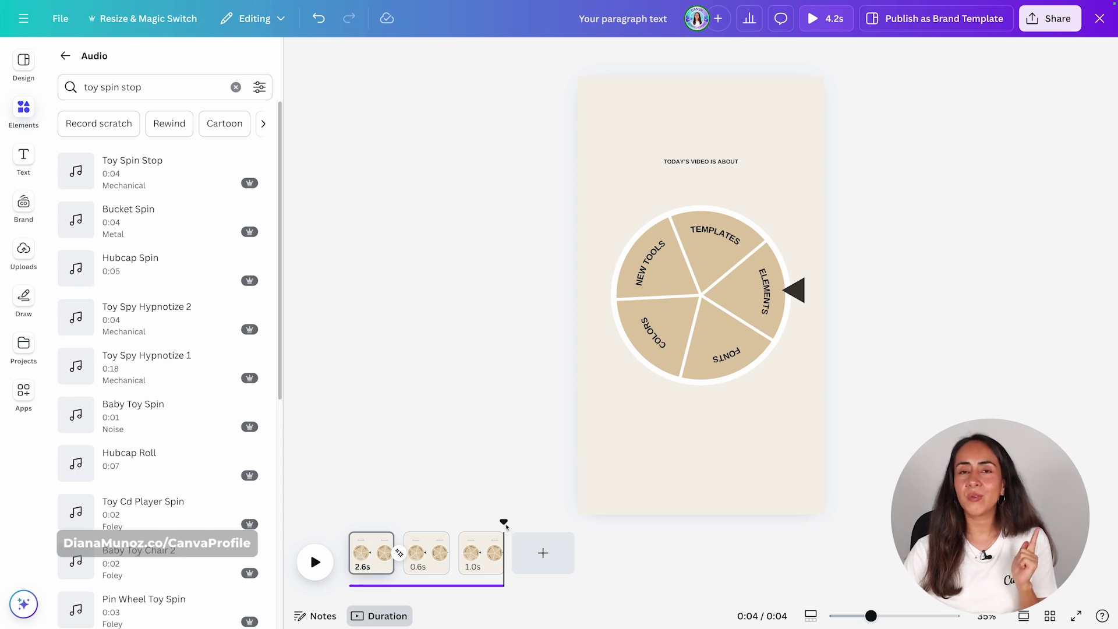
{"action": "left_click", "coordinate": [204, 87]}
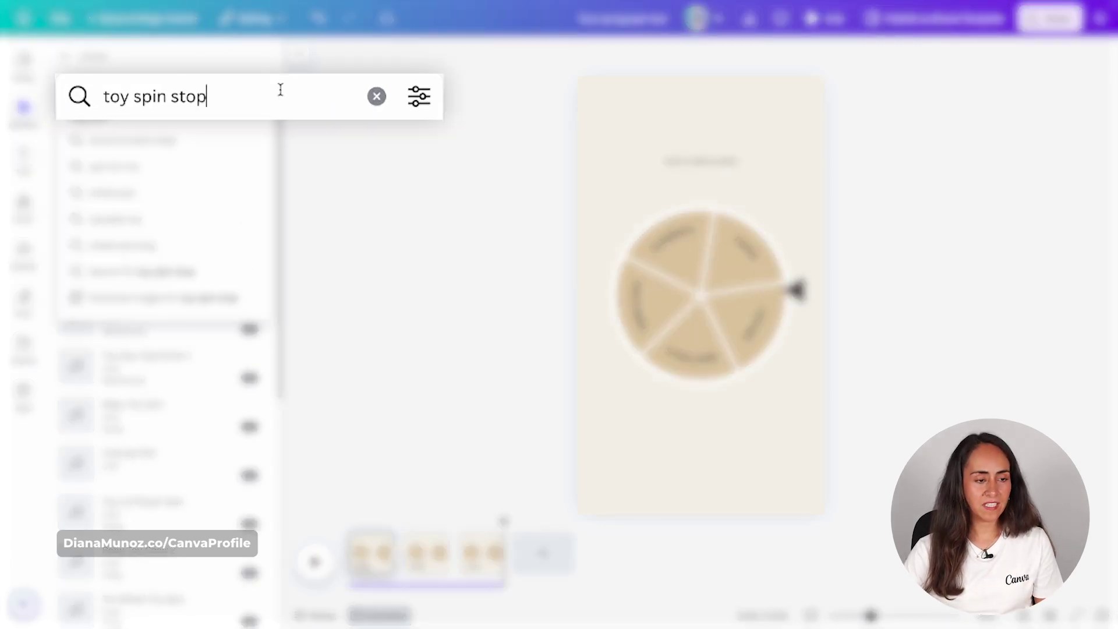
{"action": "key", "text": "ctrl+a"}
{"action": "type", "text": "Epic victory chime"}
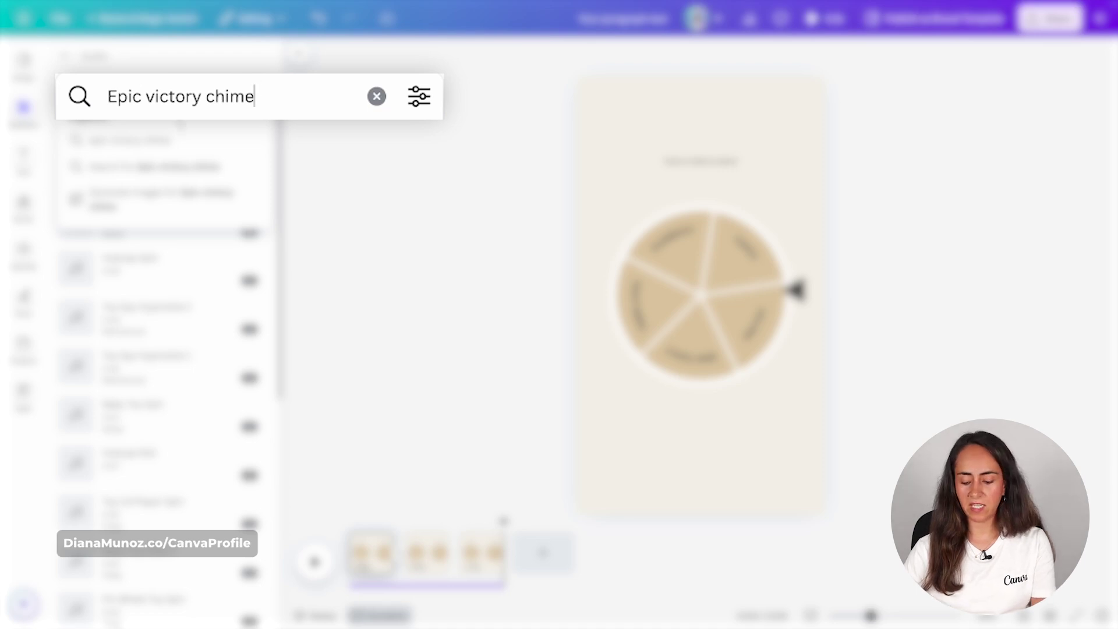
{"action": "key", "text": "Return"}
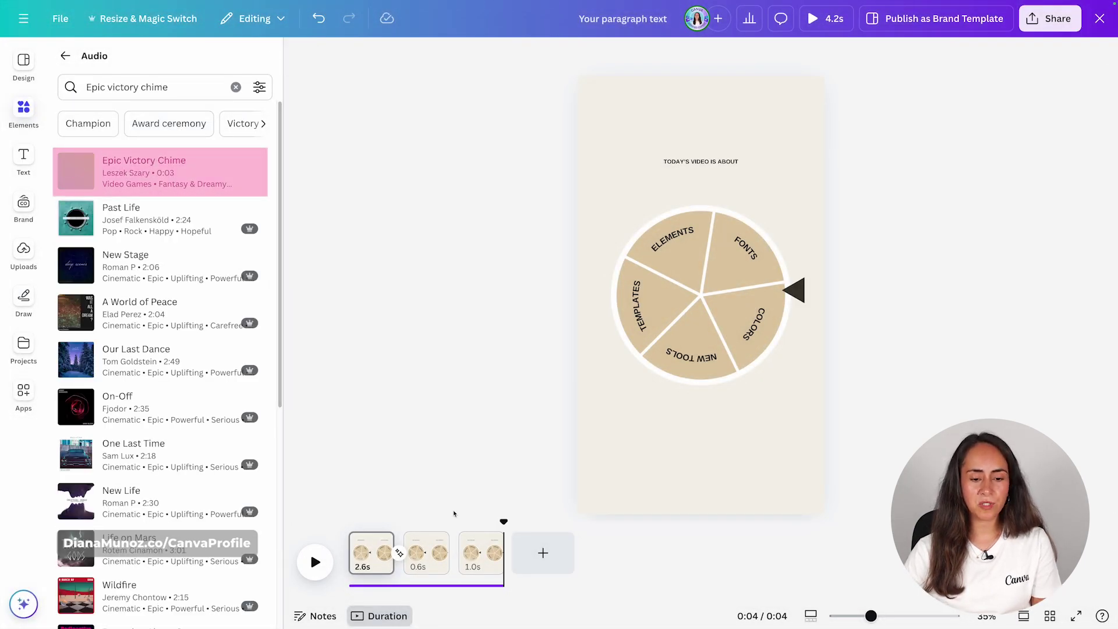
Step: Add the Epic Victory Chime sound on the final page and preview both sounds
{"action": "left_click_drag", "start_coordinate": [504, 521], "coordinate": [459, 523]}
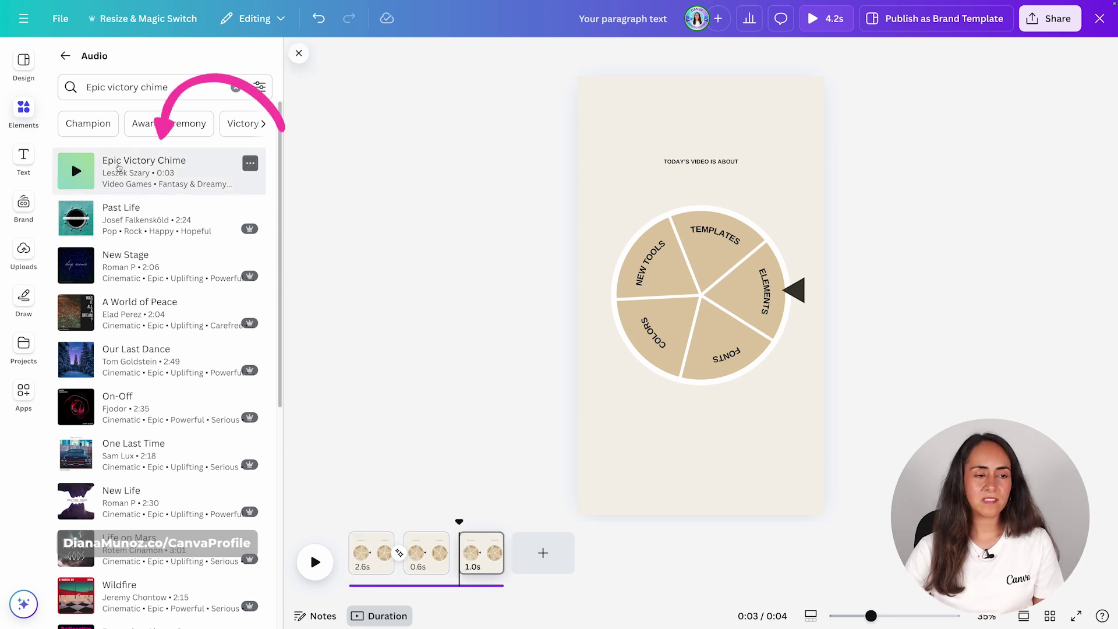
{"action": "left_click", "coordinate": [113, 175]}
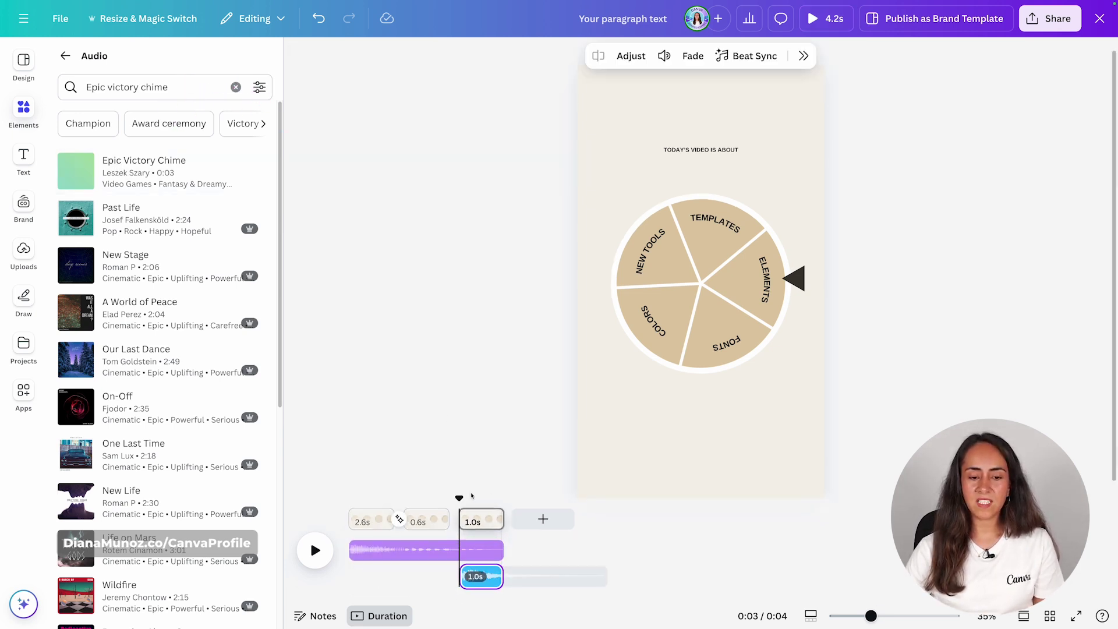
{"action": "left_click_drag", "start_coordinate": [459, 499], "coordinate": [350, 499]}
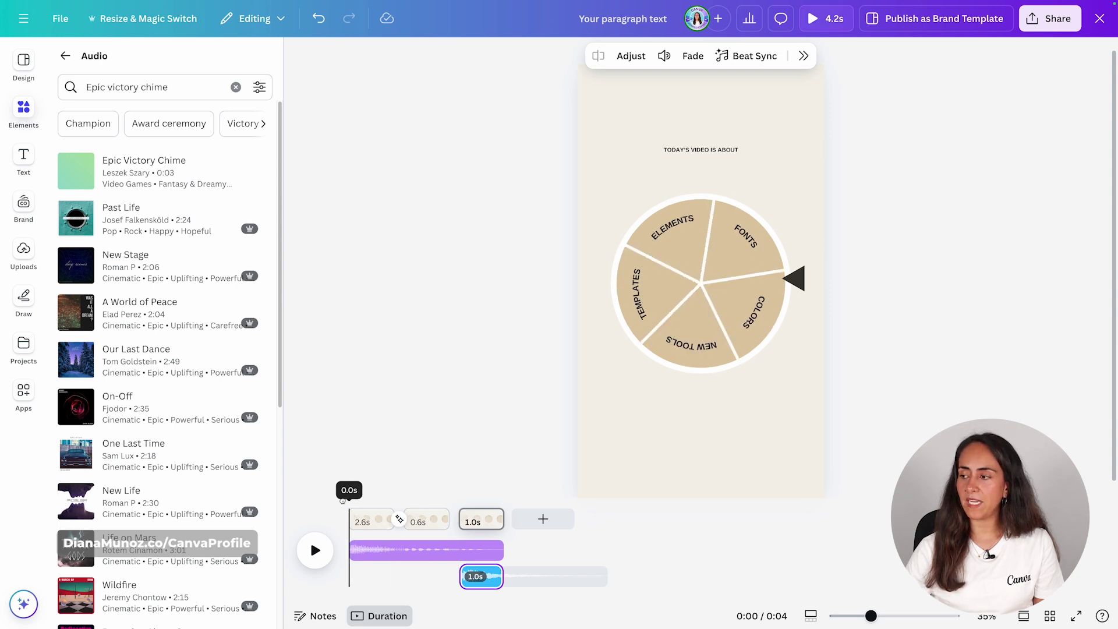
{"action": "left_click", "coordinate": [315, 551]}
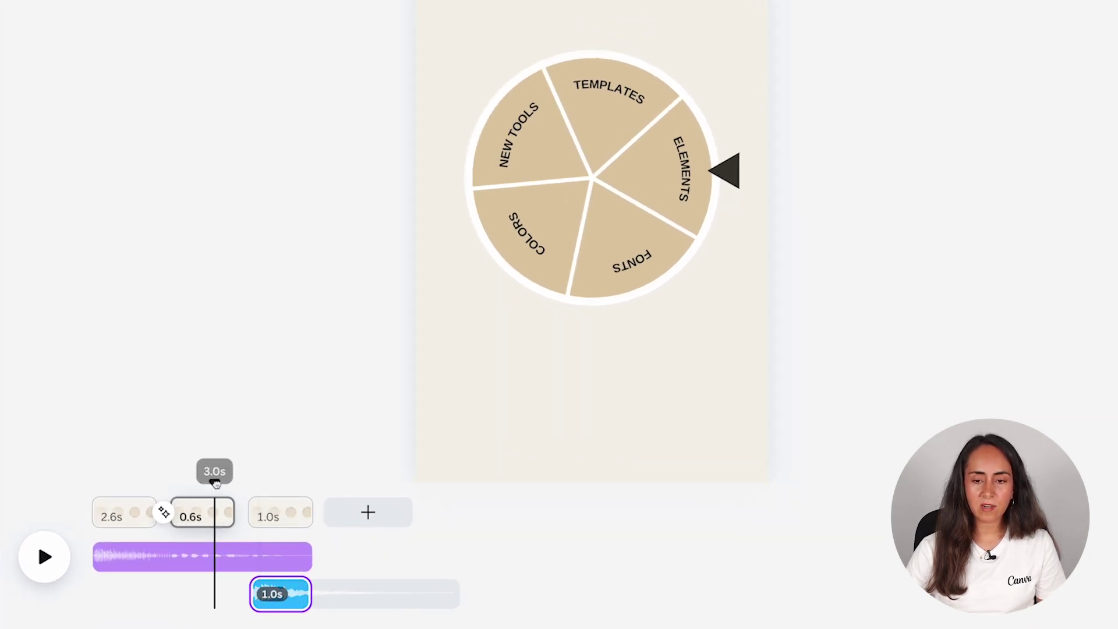
Step: Make the chime start slightly earlier and preview the new timing
{"action": "left_click_drag", "start_coordinate": [215, 483], "coordinate": [222, 483]}
{"action": "left_click_drag", "start_coordinate": [234, 593], "coordinate": [226, 593]}
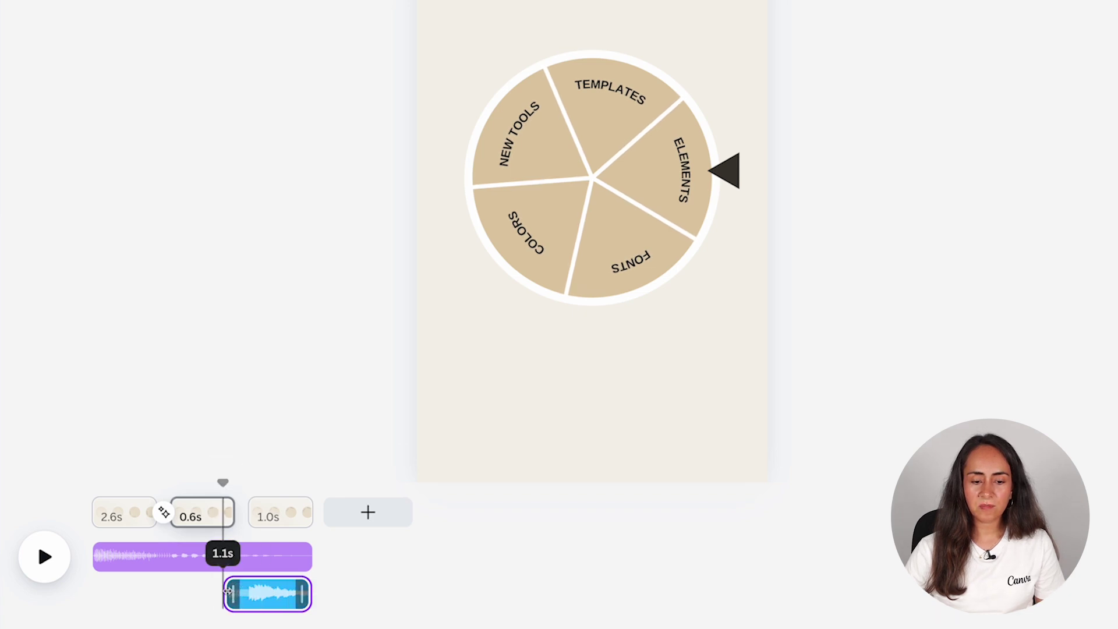
{"action": "left_click_drag", "start_coordinate": [221, 483], "coordinate": [93, 483]}
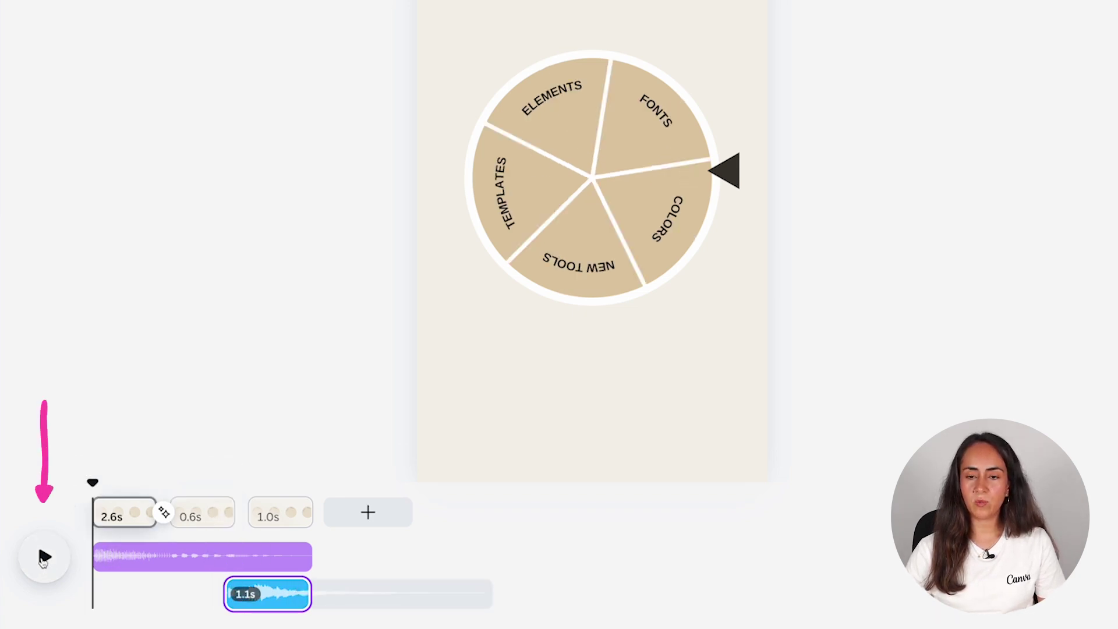
{"action": "left_click", "coordinate": [44, 558]}
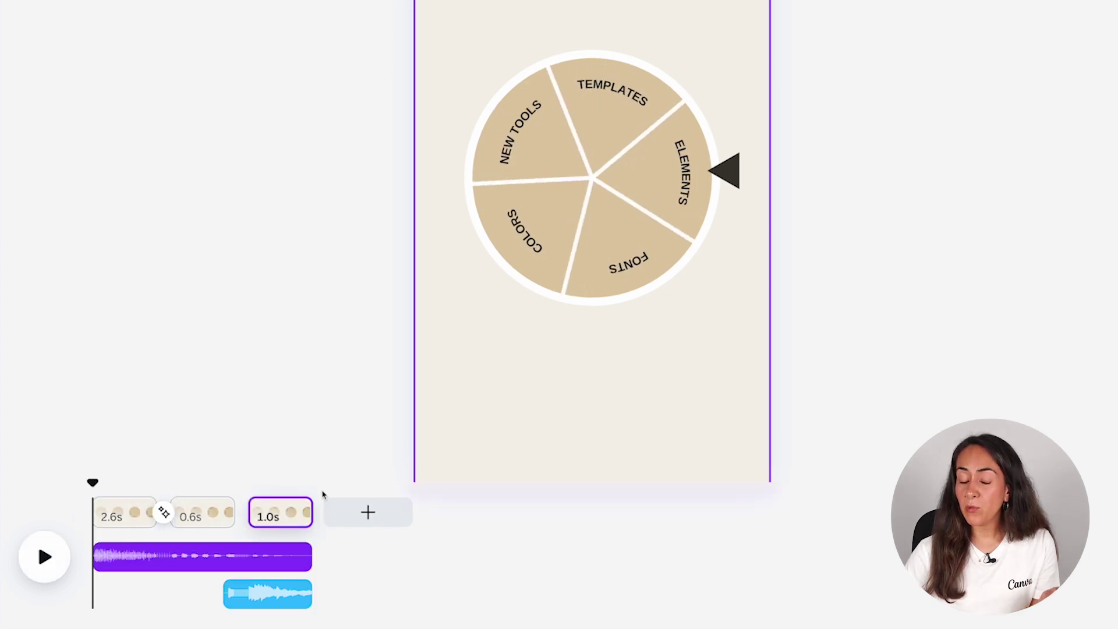
Step: Lengthen the final page to 3.0 seconds, making the video 6.2s, and preview the ending
{"action": "mouse_move", "coordinate": [310, 511]}
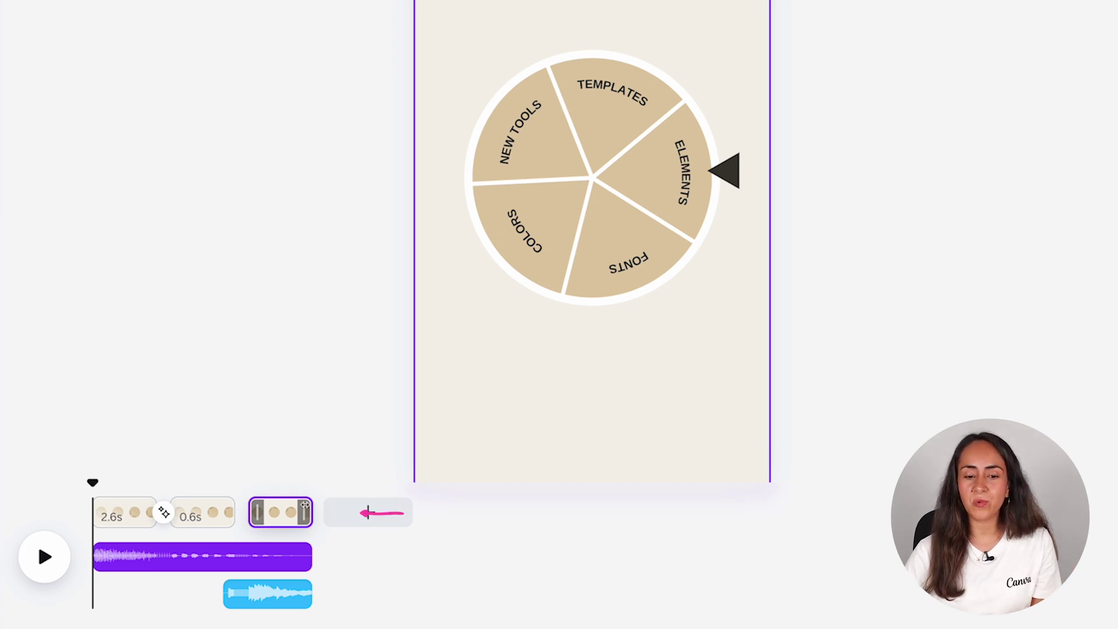
{"action": "left_click_drag", "start_coordinate": [305, 506], "coordinate": [350, 513]}
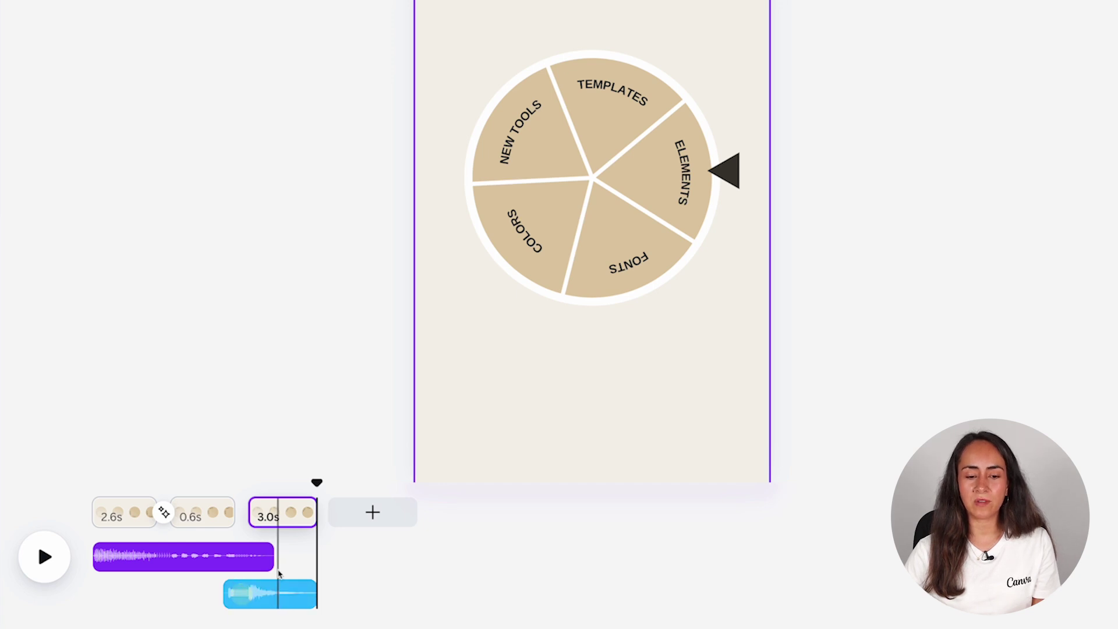
{"action": "left_click_drag", "start_coordinate": [315, 483], "coordinate": [187, 483]}
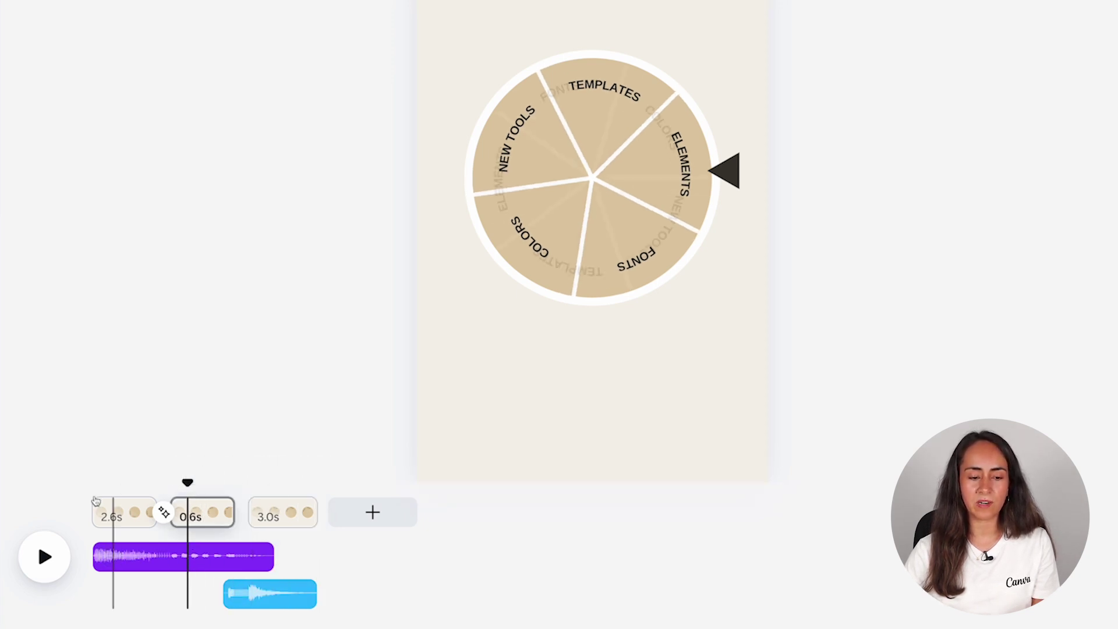
{"action": "left_click", "coordinate": [43, 557]}
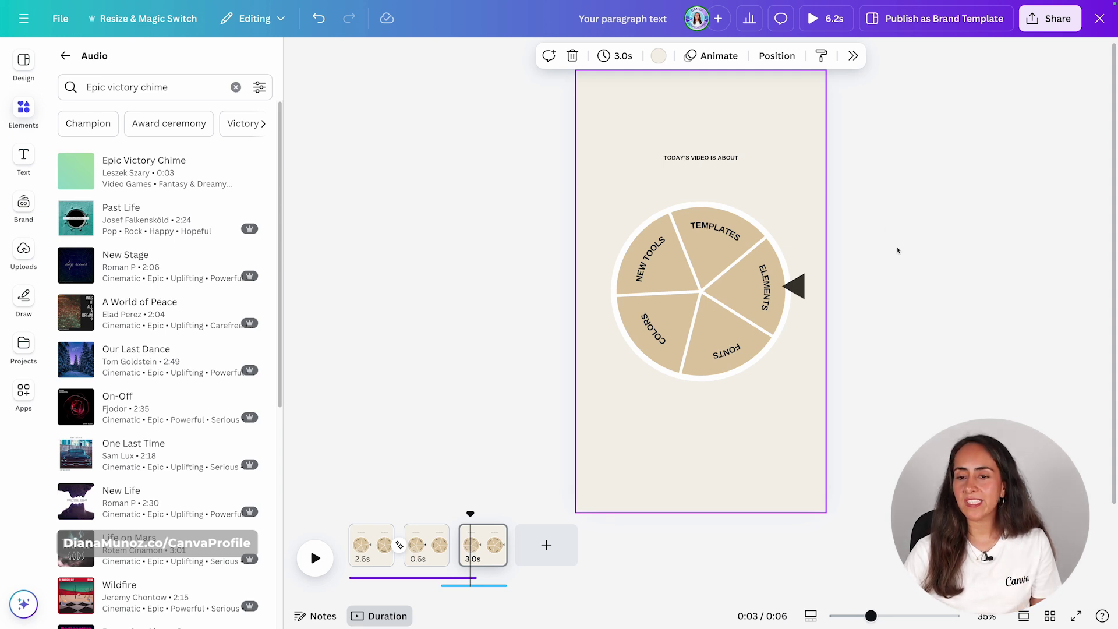
Step: Give the ELEMENTS label inside the wheel a Pulse motion effect and preview the video
{"action": "left_click", "coordinate": [767, 279]}
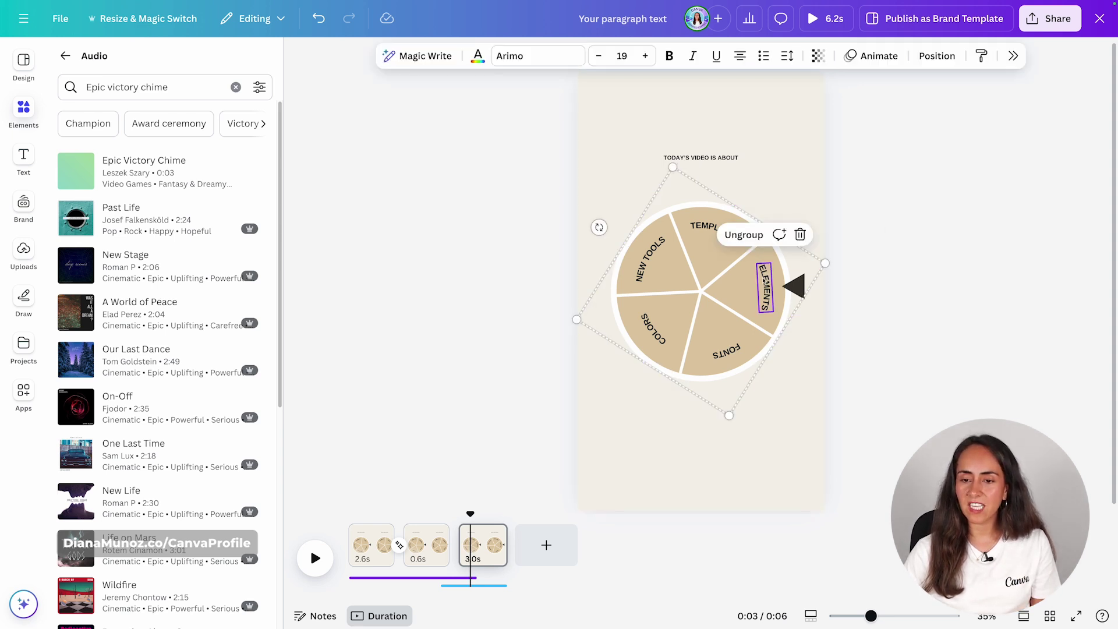
{"action": "left_click", "coordinate": [766, 280]}
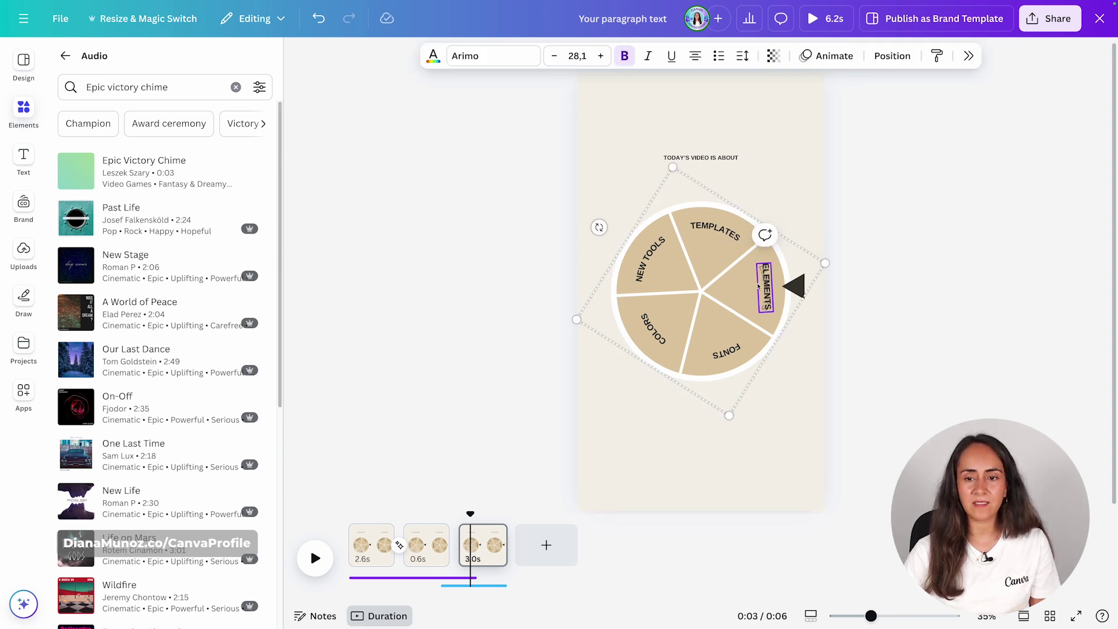
{"action": "left_click", "coordinate": [834, 55]}
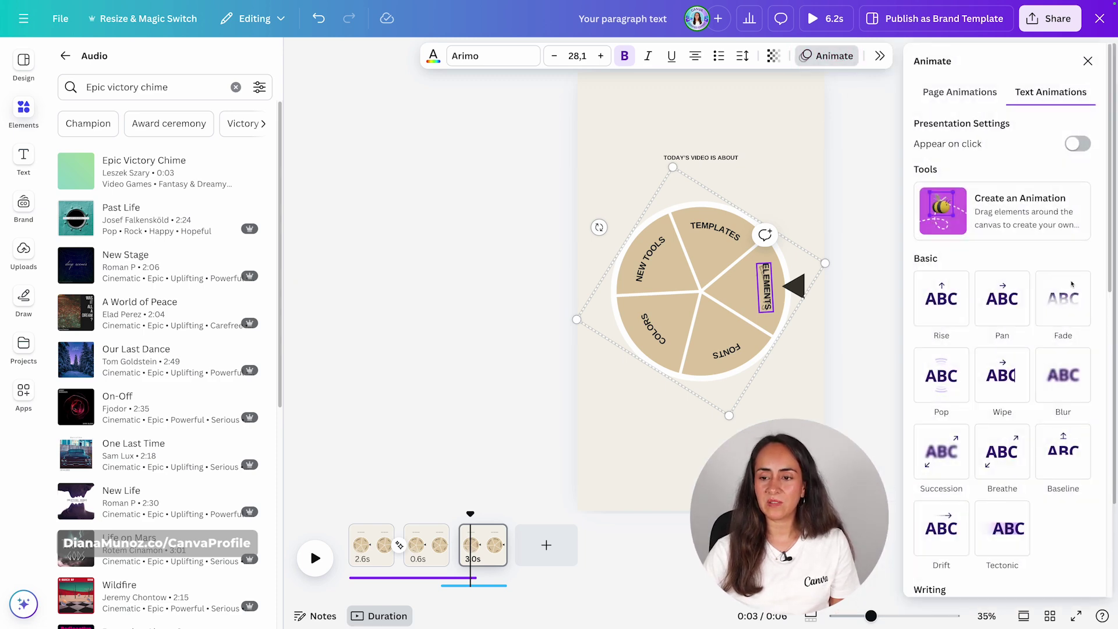
{"action": "scroll", "coordinate": [1069, 379], "scroll_direction": "down", "scroll_amount": 10}
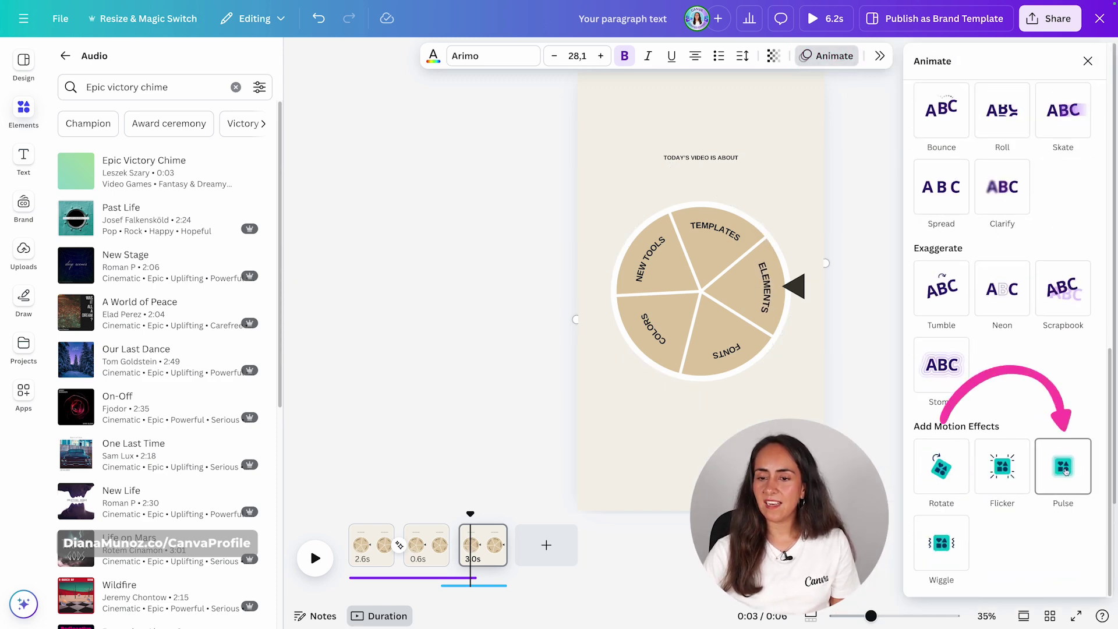
{"action": "left_click", "coordinate": [1064, 471]}
{"action": "left_click", "coordinate": [424, 545]}
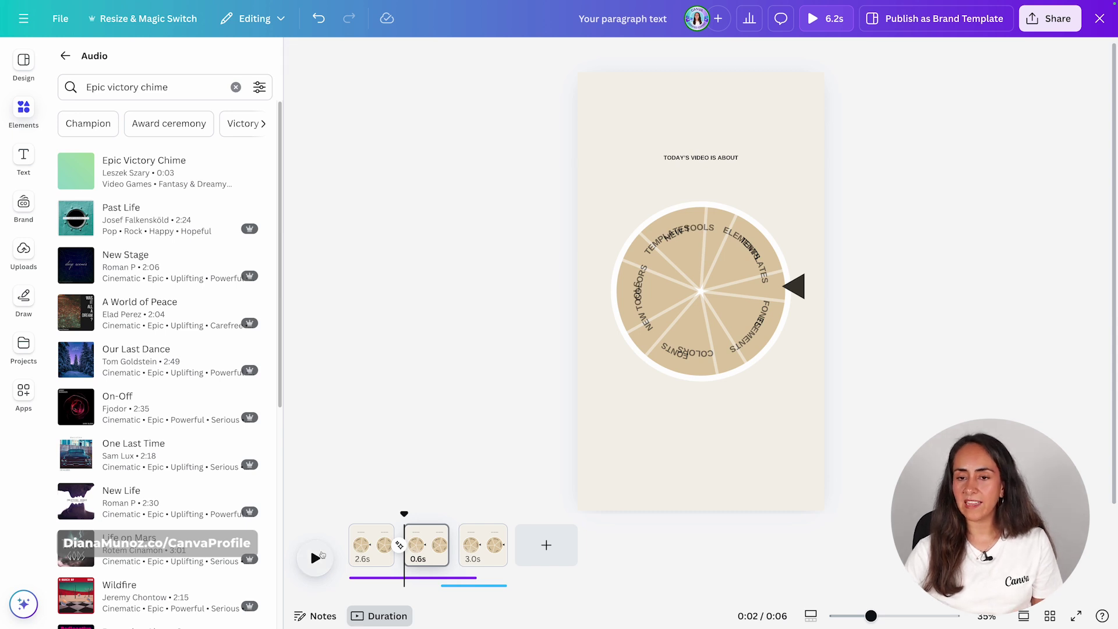
{"action": "left_click", "coordinate": [320, 555]}
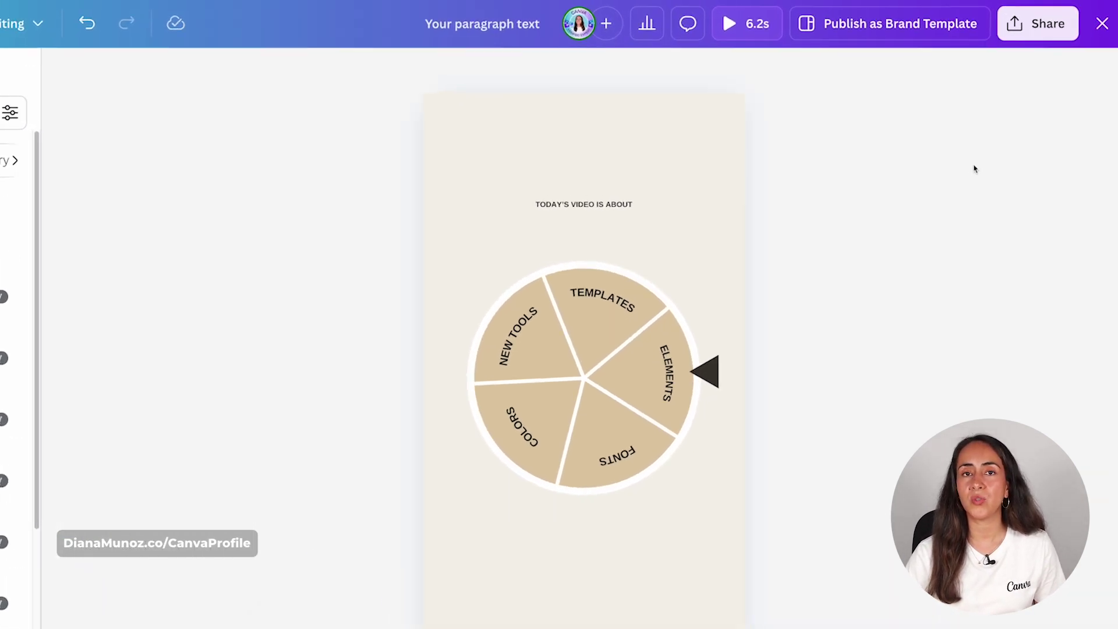
Step: Download all three pages as an MP4 video with the download settings saved
{"action": "left_click", "coordinate": [1032, 26]}
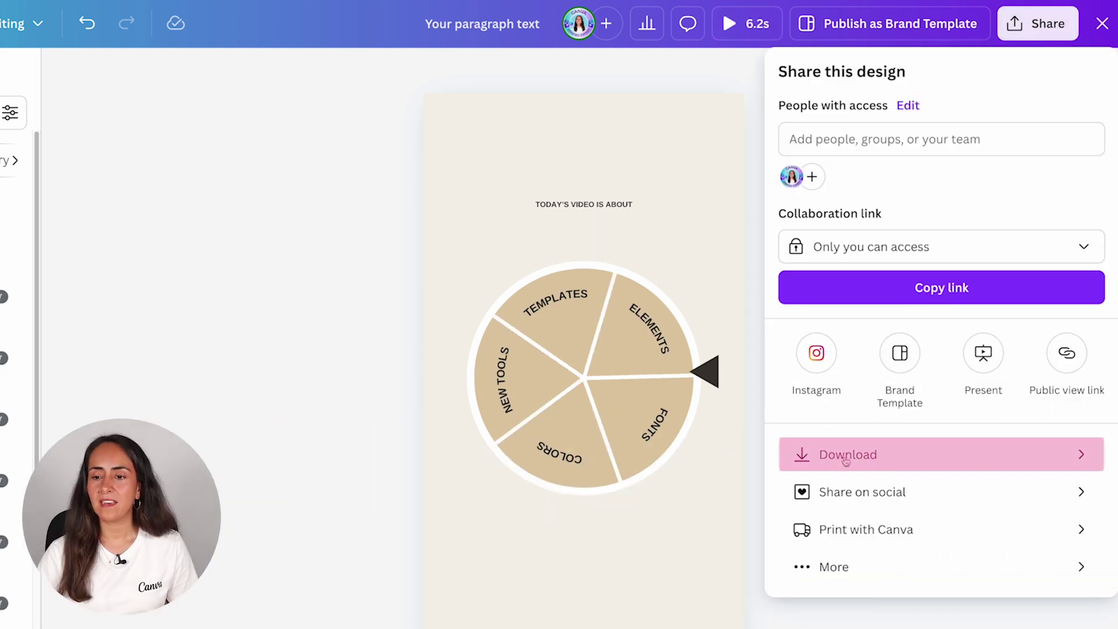
{"action": "left_click", "coordinate": [903, 466]}
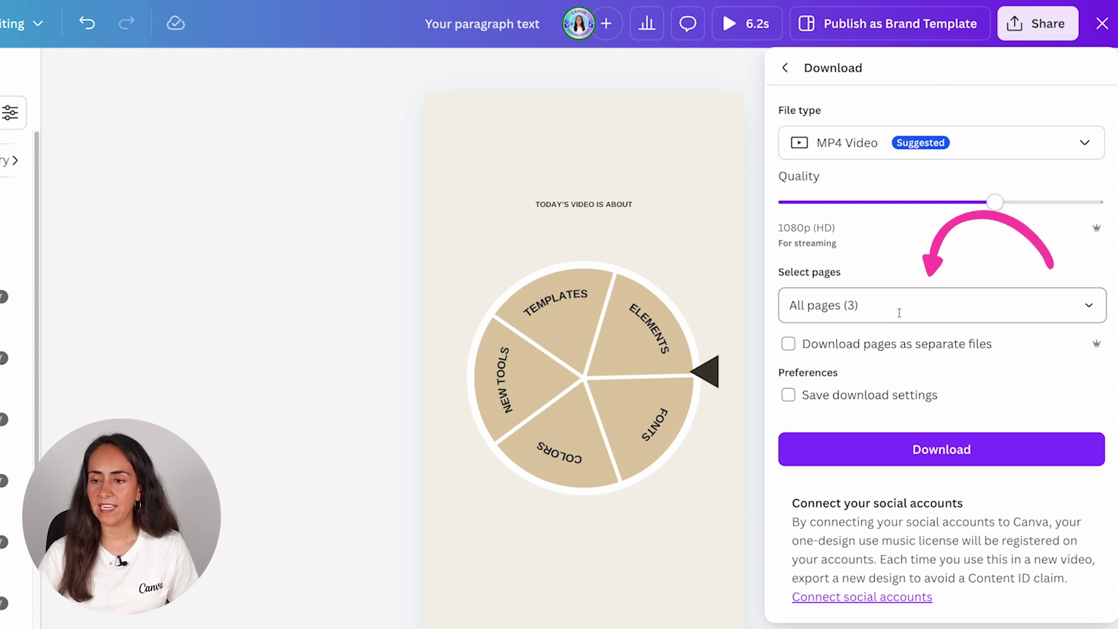
{"action": "left_click", "coordinate": [875, 393]}
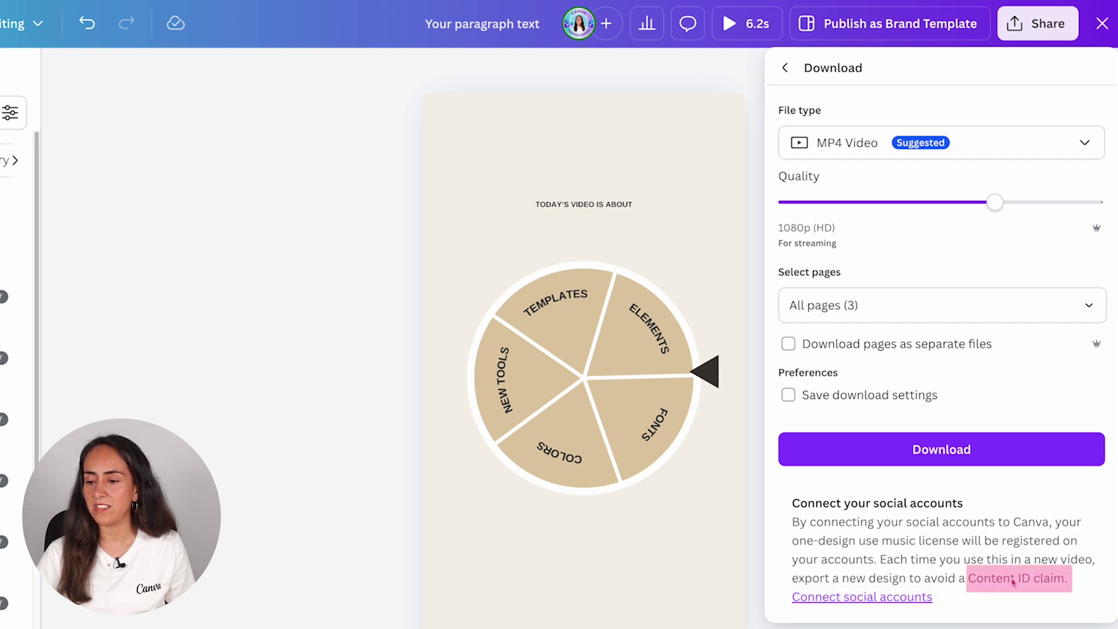
{"action": "left_click", "coordinate": [874, 599]}
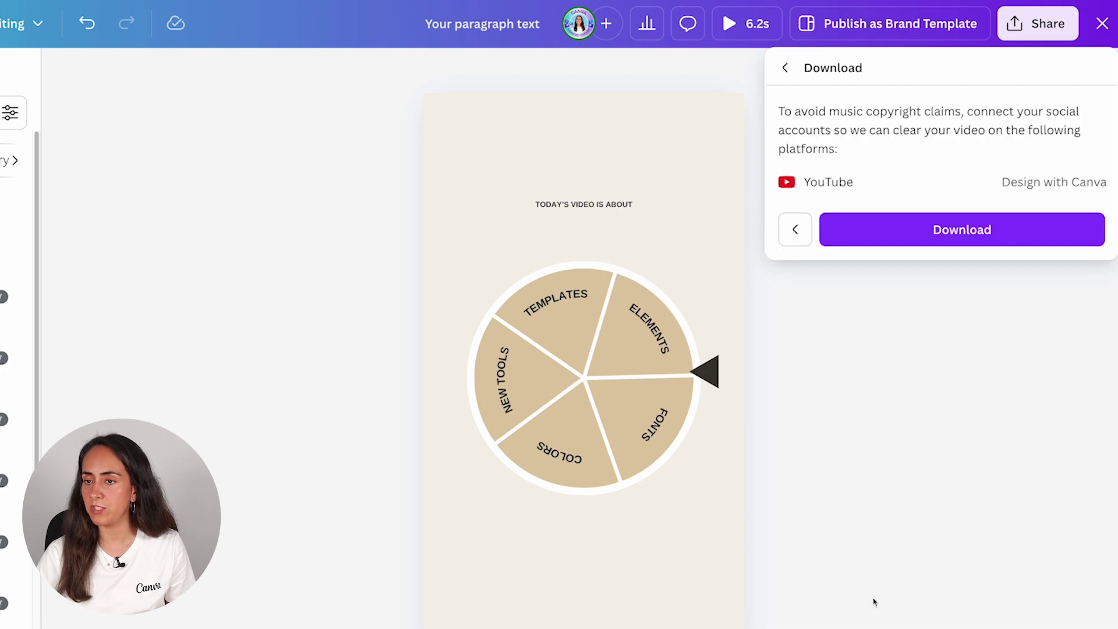
{"action": "left_click", "coordinate": [990, 230]}
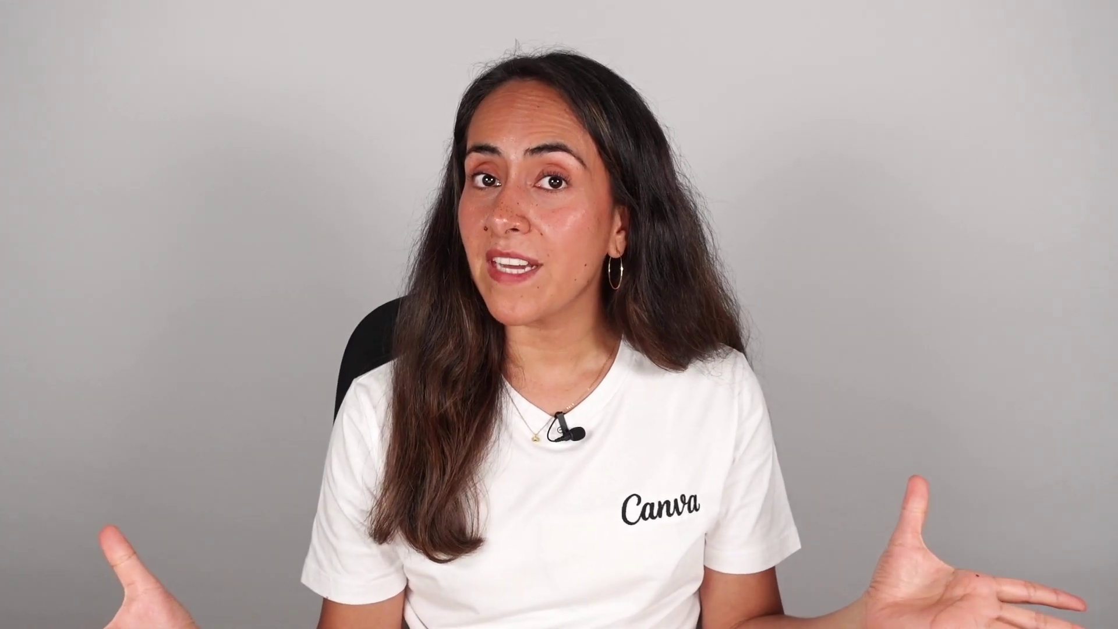